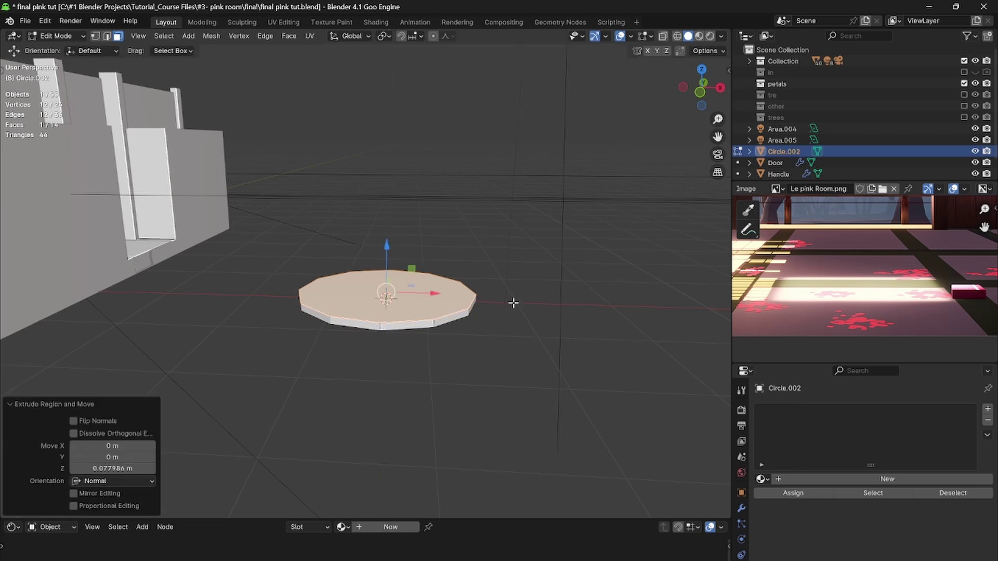
- Scale the entire extruded disc mesh down uniformly to about 0.178
key("a")
key("s")
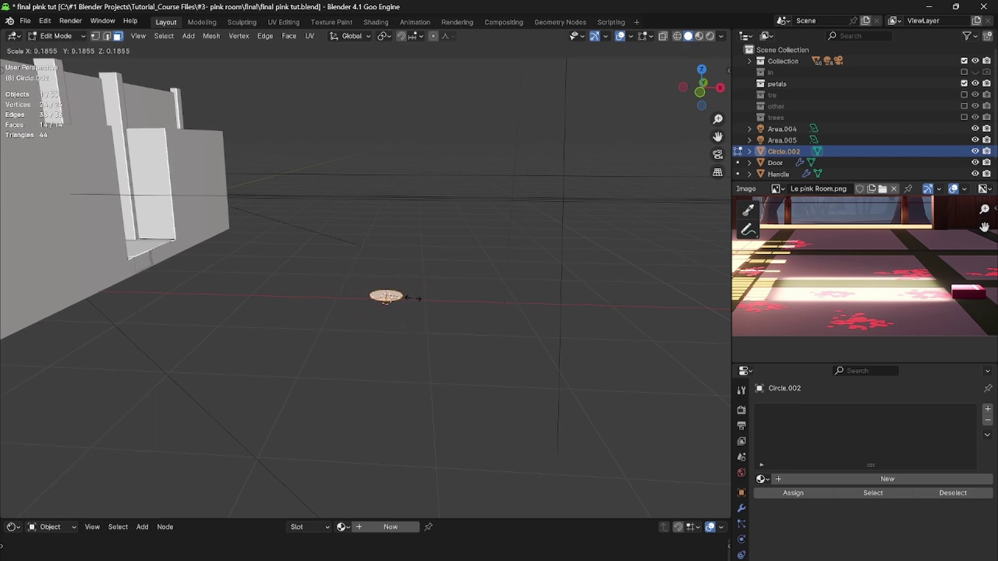
left_click(413, 298)
- In top view, duplicate the disc five times and scatter the copies around the original as an irregular cluster
key("KP_7")
middle_click_drag(436, 240, 455, 302, "shift")
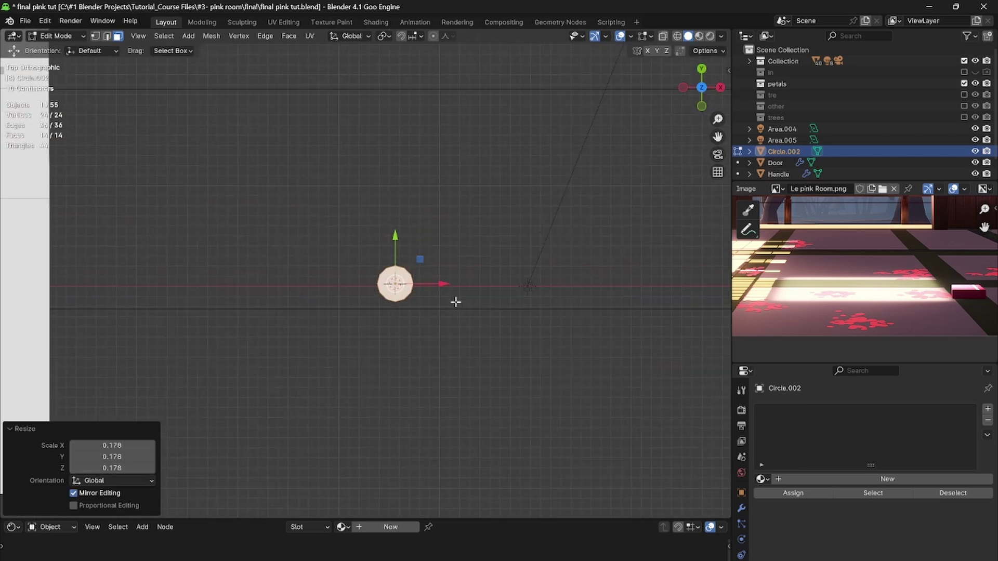
scroll(456, 302, "up", 1)
scroll(855, 332, "up", 4)
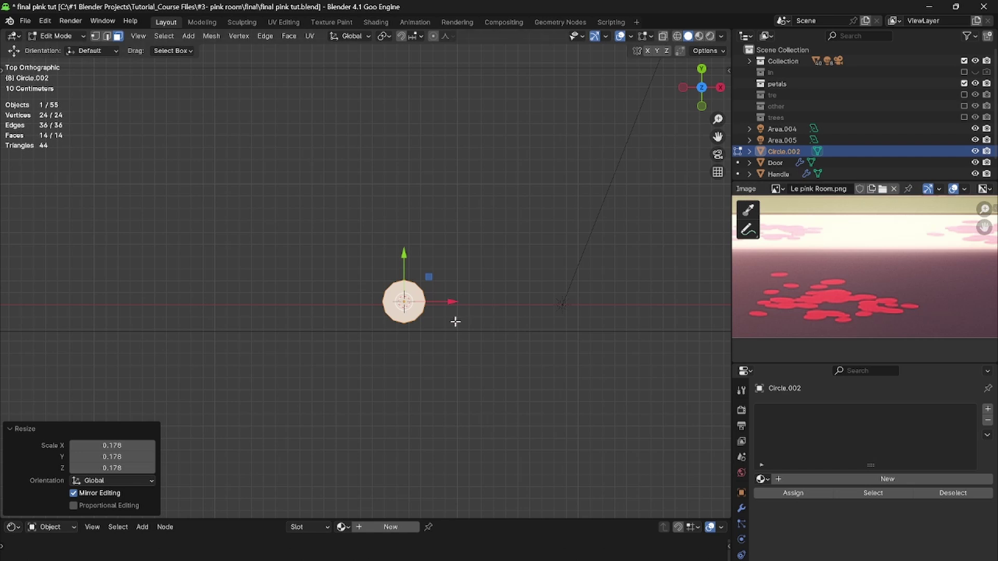
key("shift+d")
left_click(494, 305)
key("shift+d")
left_click(496, 343)
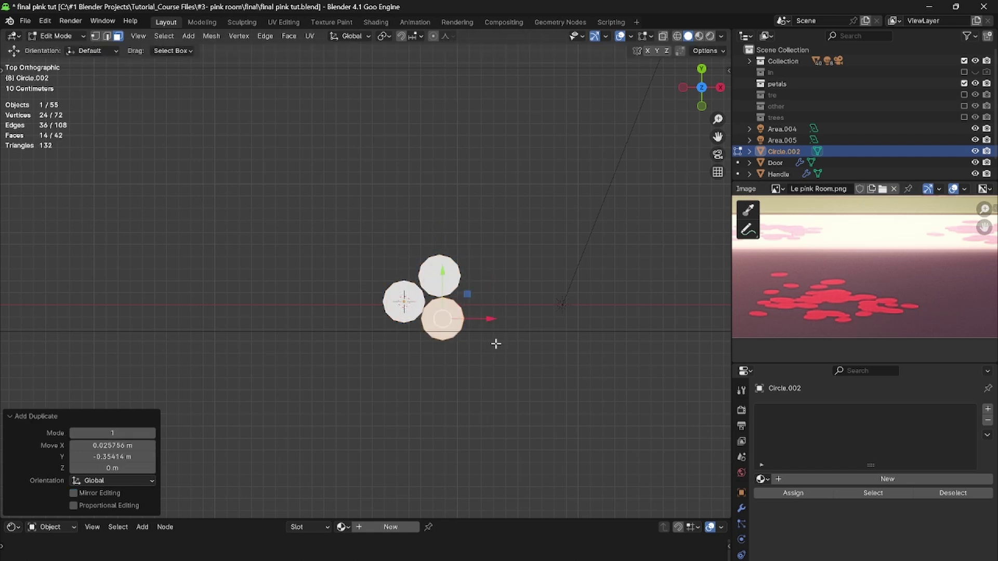
key("shift+d")
left_click(574, 311)
key("shift+d")
left_click(535, 271)
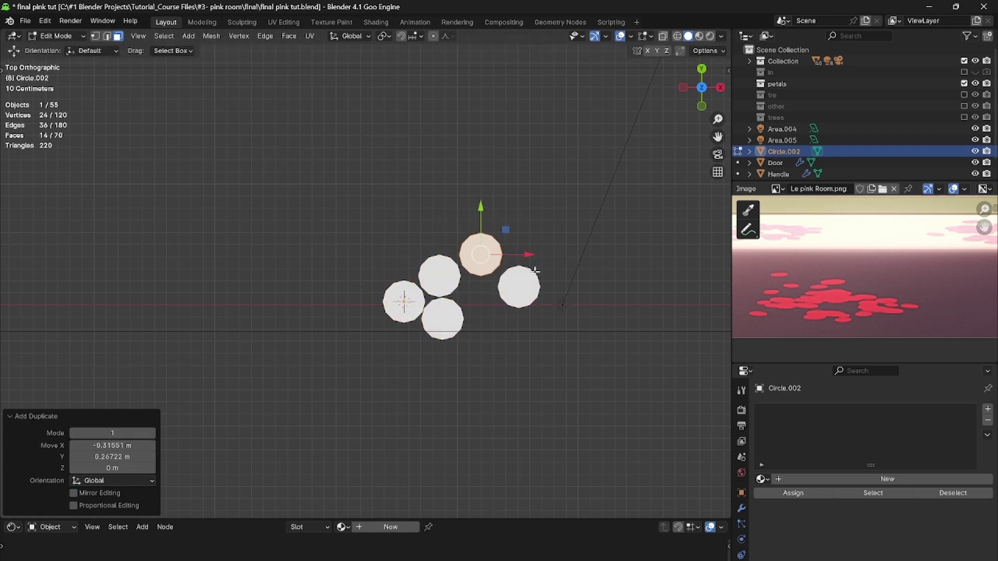
key("shift+d")
left_click(550, 385)
- Duplicate all six discs, offset the copies about -0.14 m in X and 0.54 m in Y, and select one copied disc on its own
key("a")
key("shift+d")
right_click(583, 325)
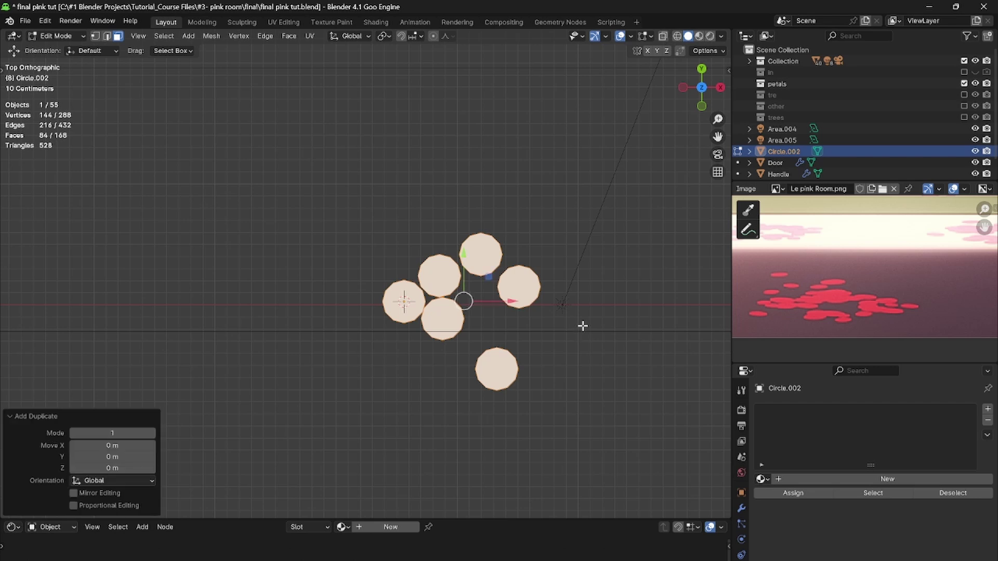
key("g")
left_click(581, 246)
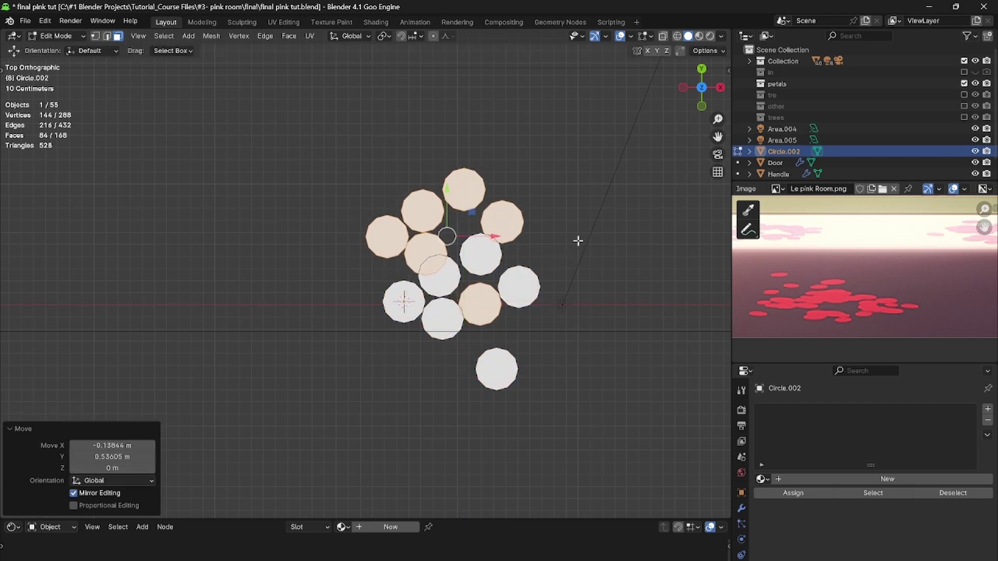
key("alt+a")
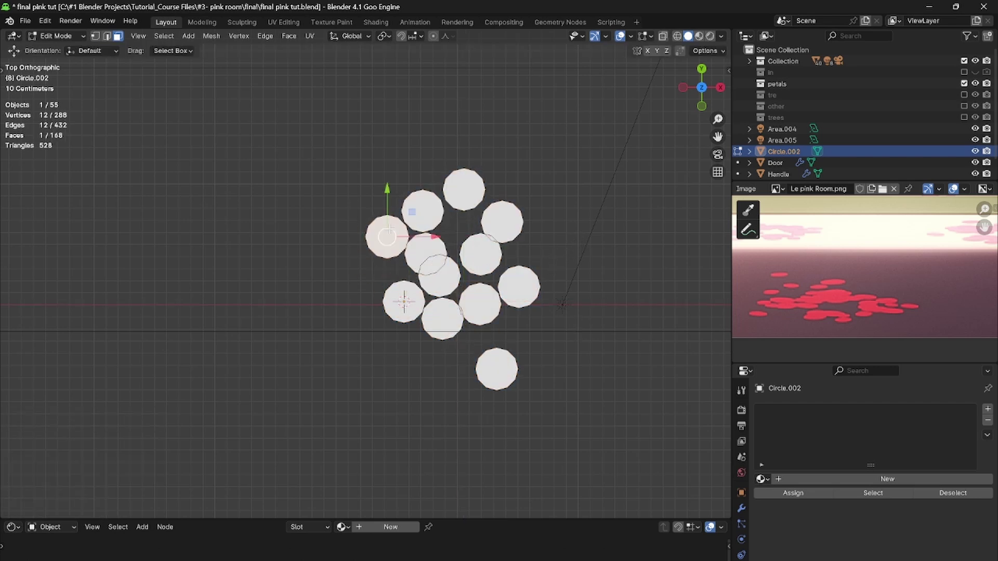
key("l")
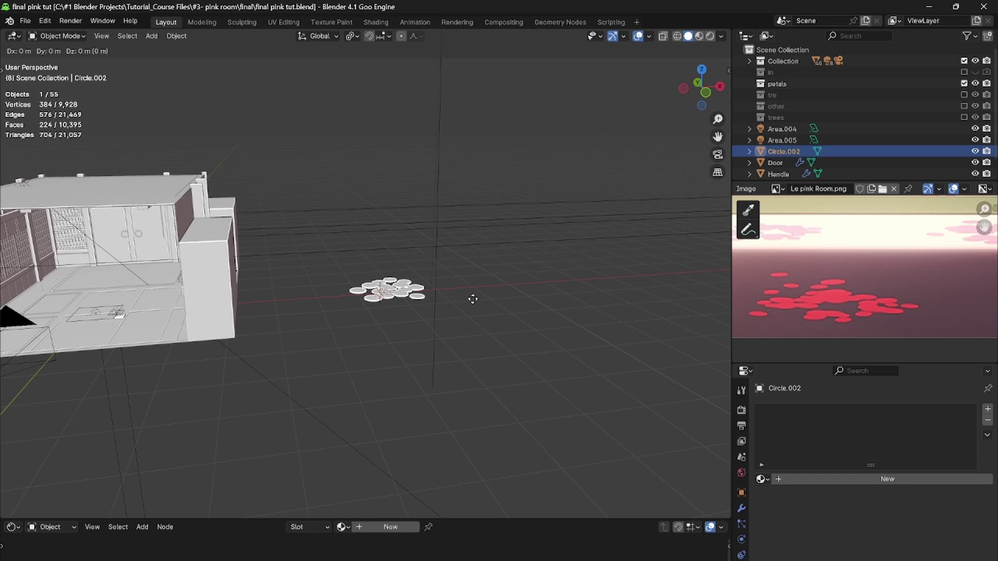
- Move the petal cluster horizontally about -6.39 m in X and -0.61 m in Y into the room, and scale it to 0.155
key("g")
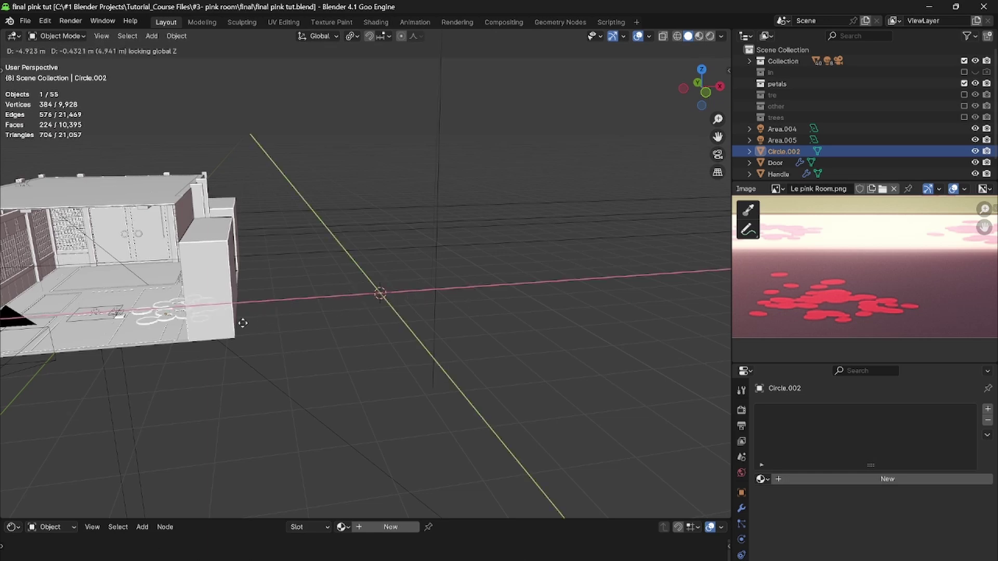
key("Return")
key("KP_0")
key("s")
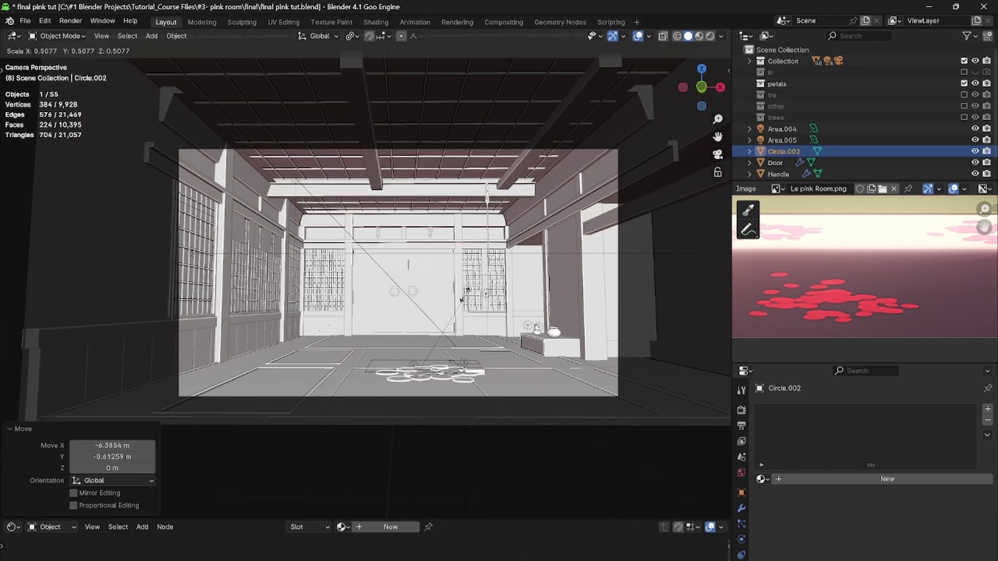
left_click(452, 356)
- Move the petal cluster across the floor plane by about 0.25 m in X and 0.11 m in Y, close to the small box
scroll(452, 345, "up", 6)
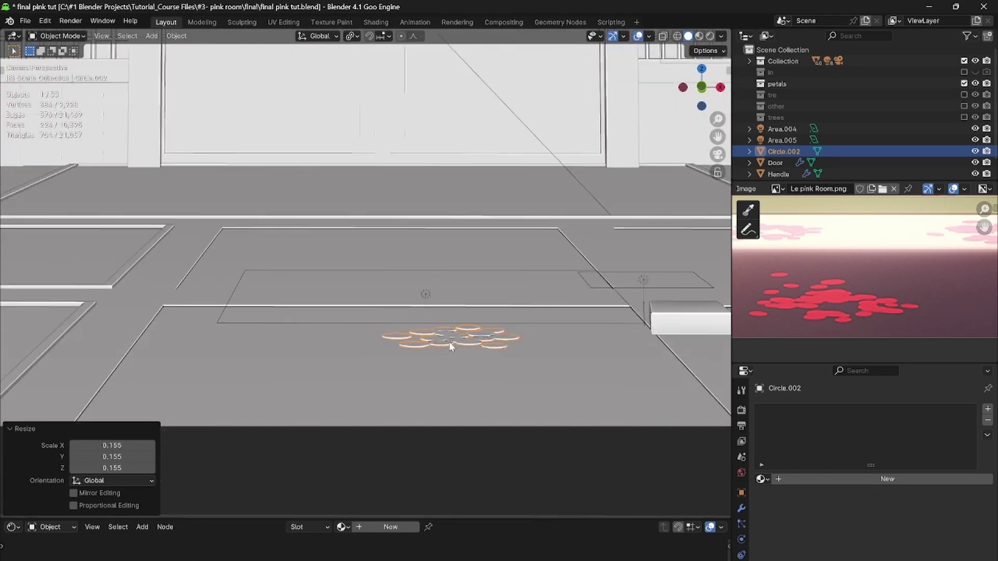
scroll(882, 297, "up", 4)
scroll(882, 298, "up", 1)
middle_click_drag(479, 320, 470, 341)
key("g")
key("shift+z")
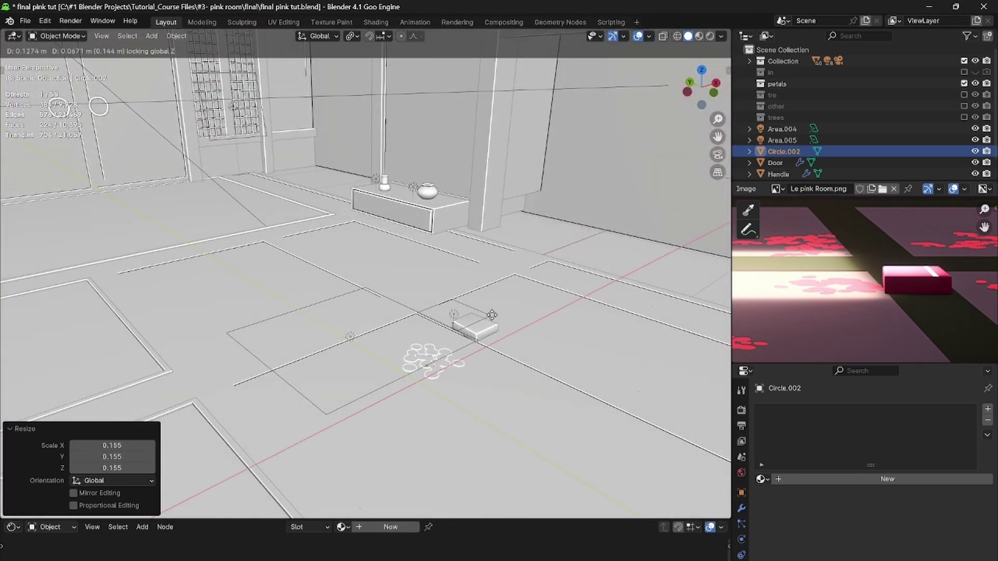
left_click(501, 304)
- Show the scene rendered through the camera and lower the petal cluster slightly along Z onto the floor
left_click(710, 36)
left_click(718, 154)
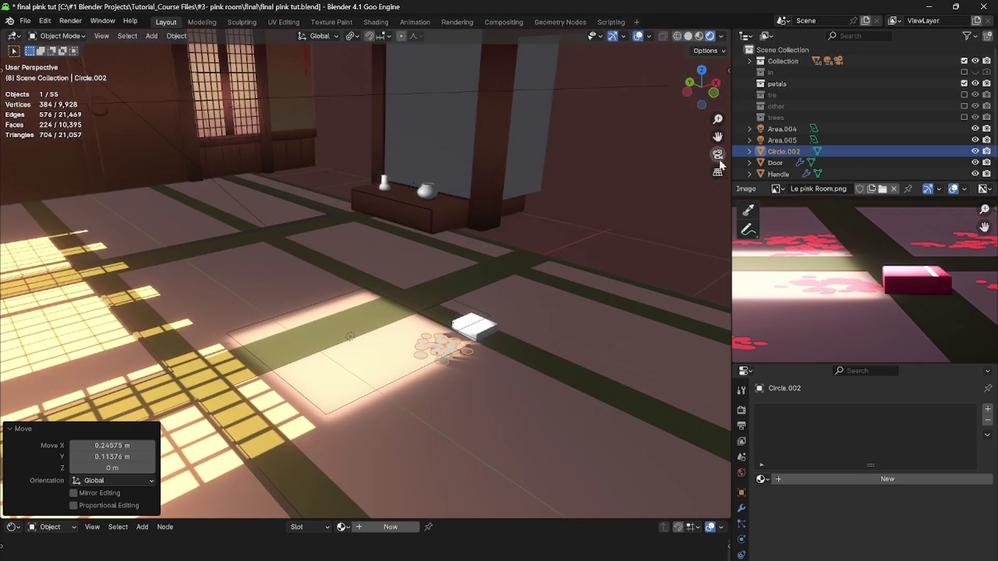
scroll(512, 282, "up", 5)
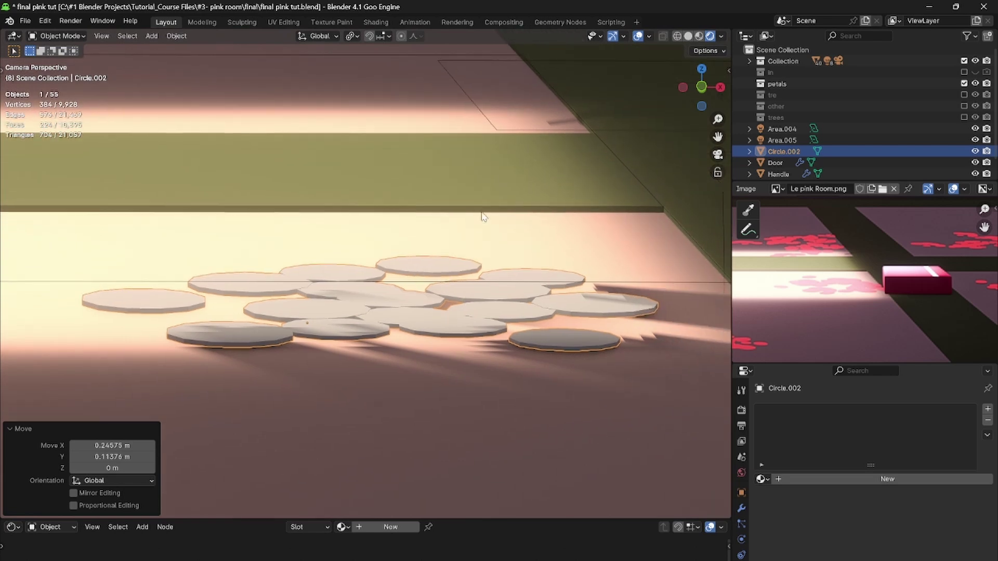
key("g")
key("z")
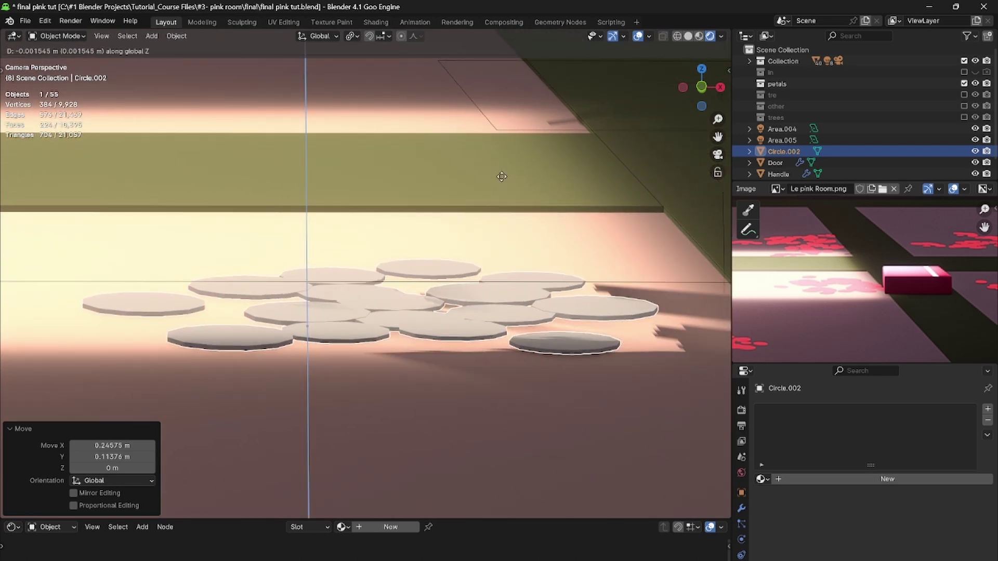
left_click(516, 241)
scroll(516, 241, "down", 3)
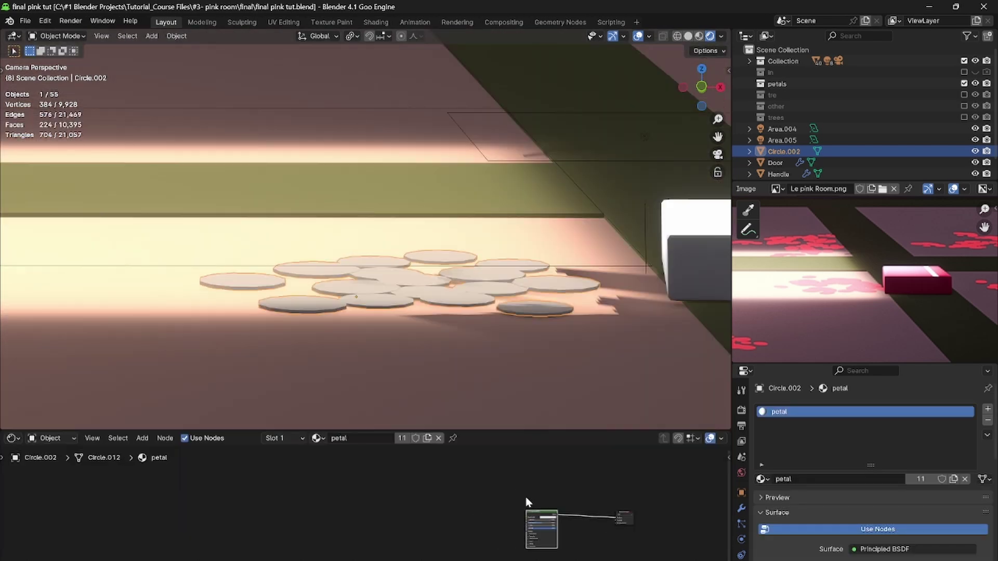
- Set the petal material's shadow mode to None
middle_click_drag(528, 503, 457, 522)
scroll(457, 522, "down", 2)
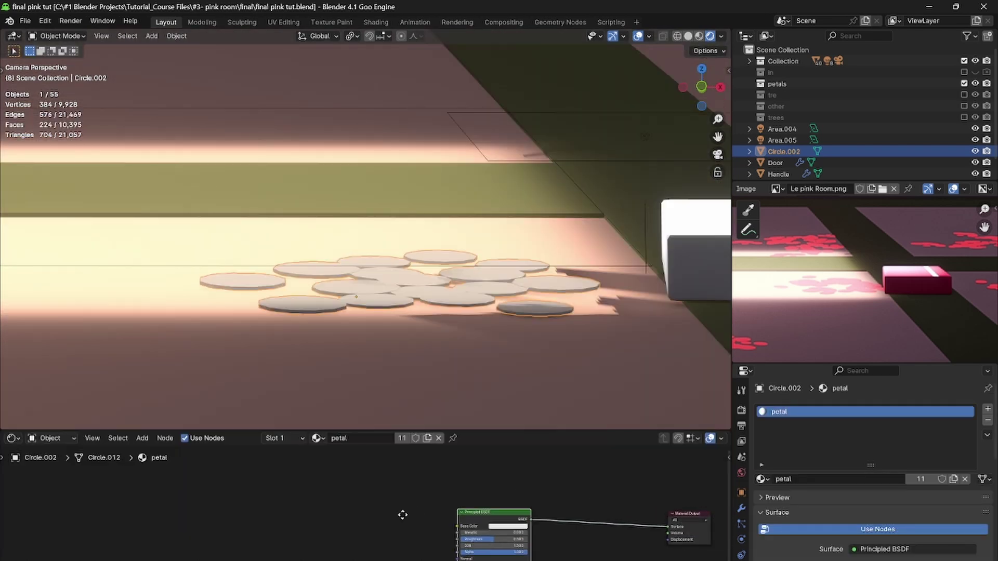
scroll(853, 522, "down", 10)
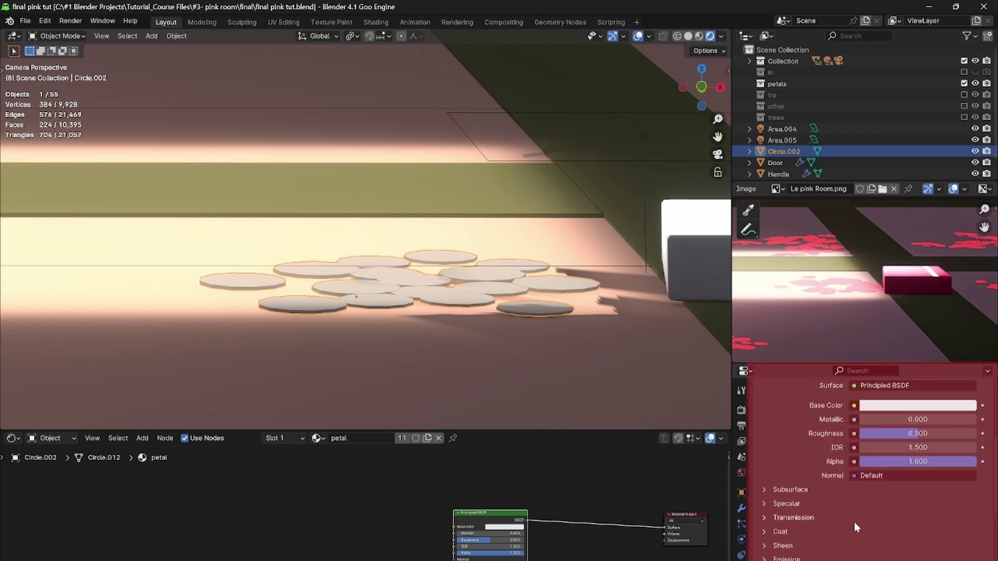
left_click(874, 489)
left_click(867, 502)
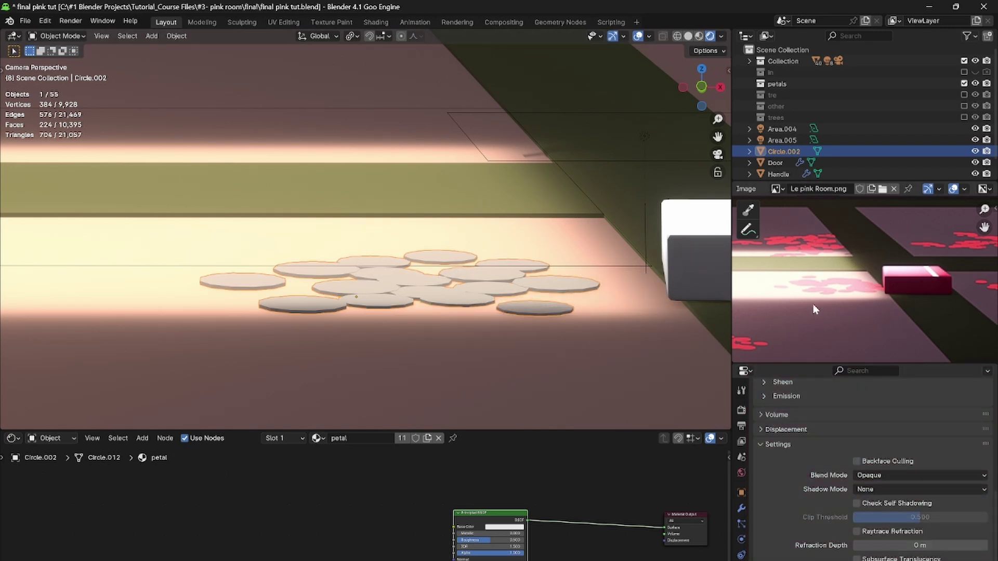
- Add a Mix Color node to the petal material's node tree, beside the Principled BSDF
key("shift+a")
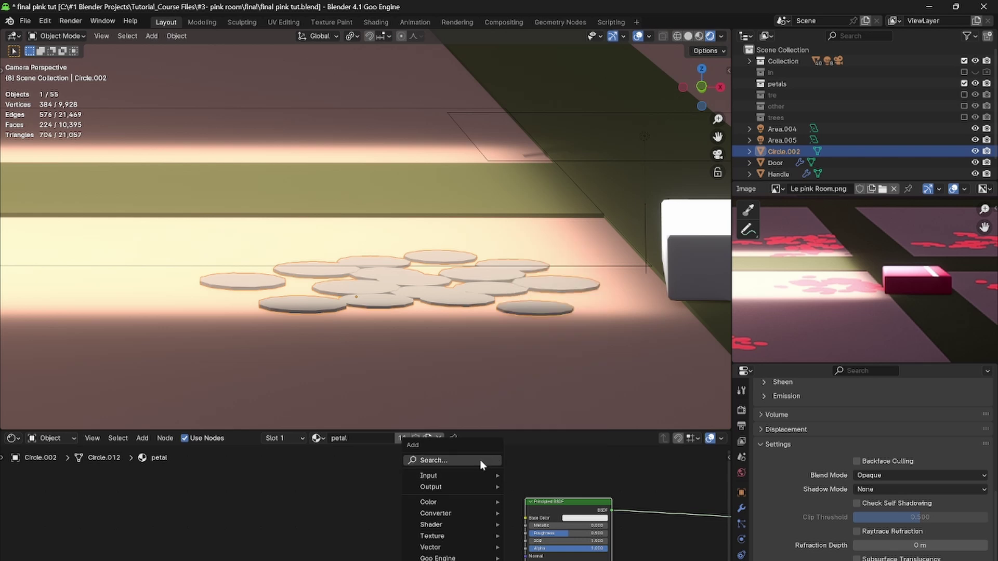
left_click(480, 461)
type("mix")
key("Return")
left_click(423, 519)
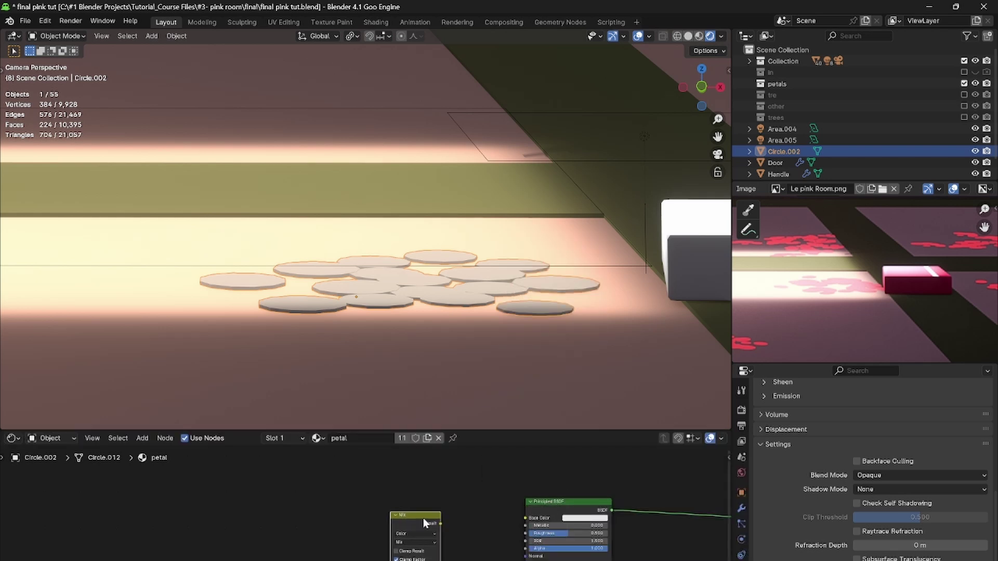
- Delete the Principled BSDF, connect the Mix result to the Material Output's surface, and save the file
left_click_drag(440, 524, 553, 515)
left_click(550, 510)
key("x")
scroll(478, 517, "down", 1)
left_click_drag(411, 518, 559, 509)
middle_click_drag(482, 502, 451, 521)
key("ctrl+s")
- Add a Diffuse BSDF node and connect its output to the Mix node's factor
key("shift+a")
left_click(478, 458)
type("di")
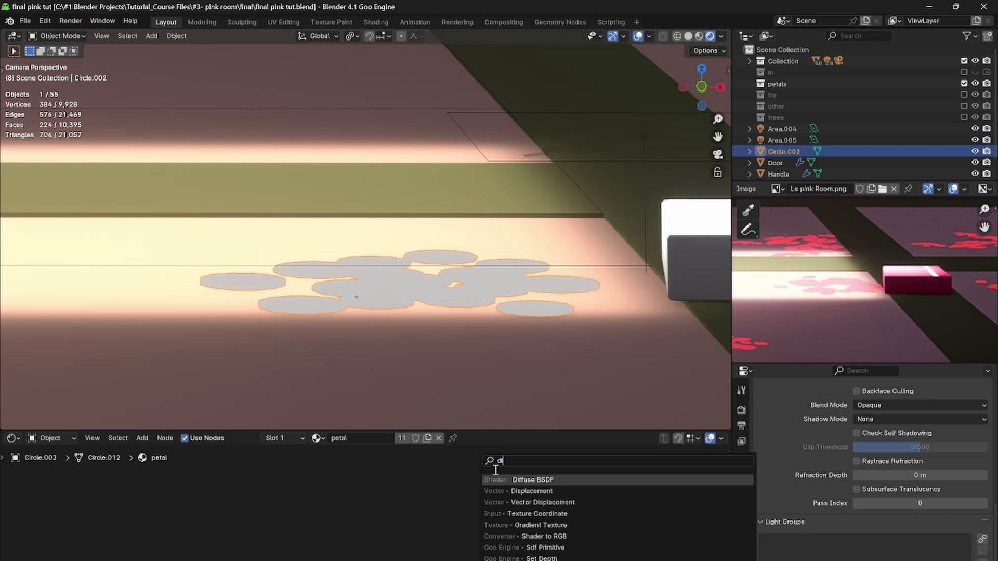
key("Return")
left_click(421, 497)
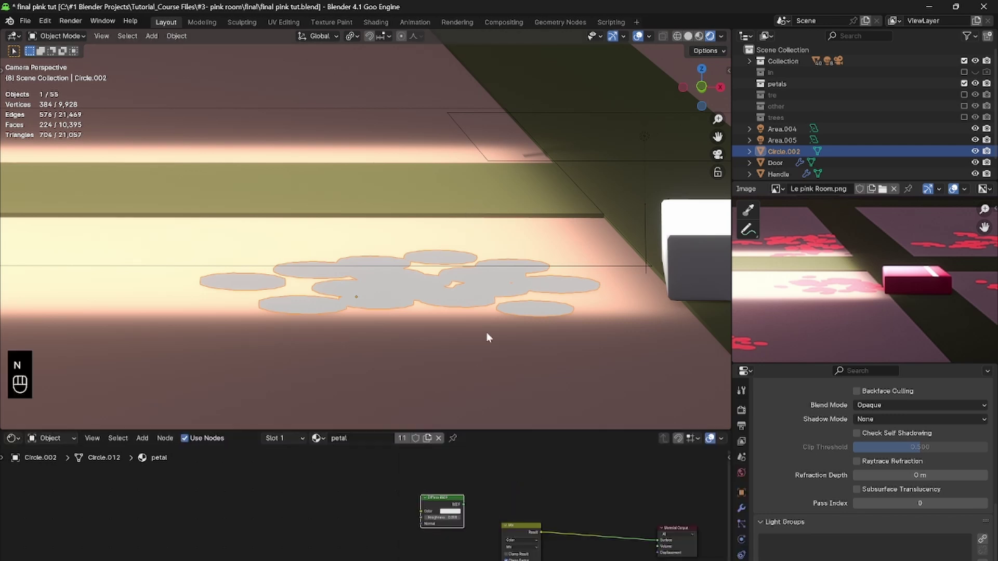
key("ctrl+s")
scroll(395, 514, "up", 1)
left_click_drag(447, 509, 408, 510)
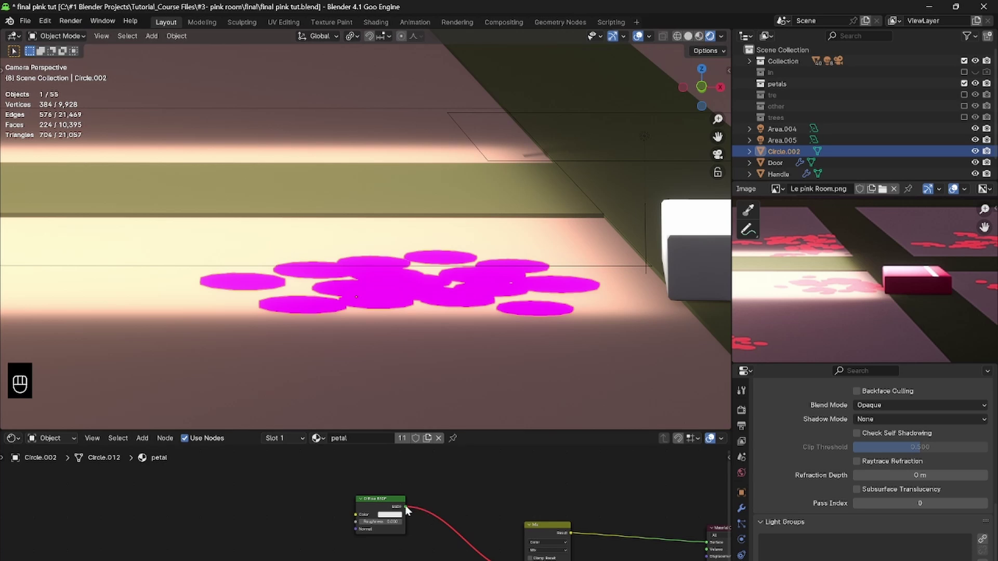
- Insert a Shader to RGB node on the link between the Diffuse BSDF and the Mix node
scroll(407, 512, "down", 2)
key("shift+a")
left_click(482, 465)
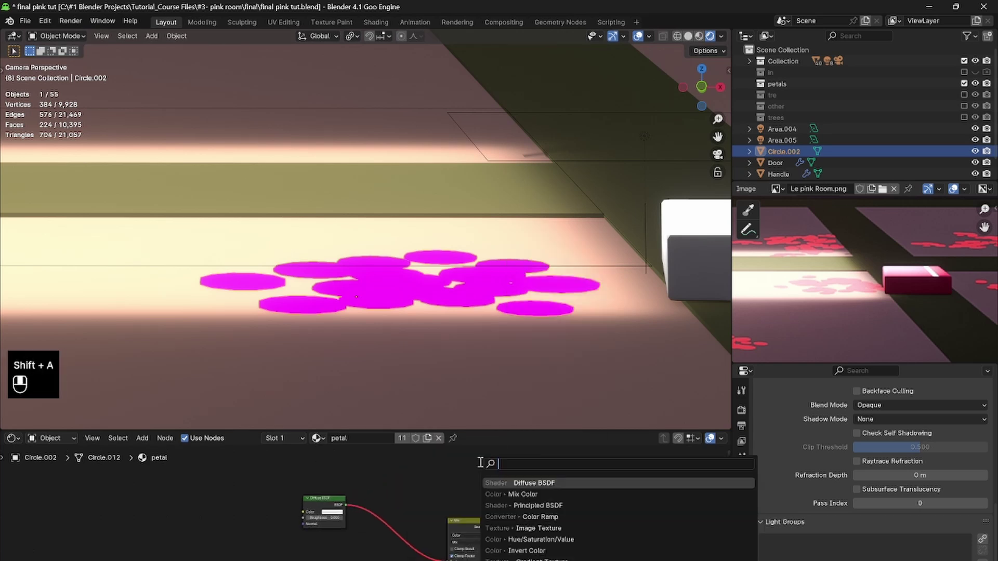
type("sh")
left_click(557, 539)
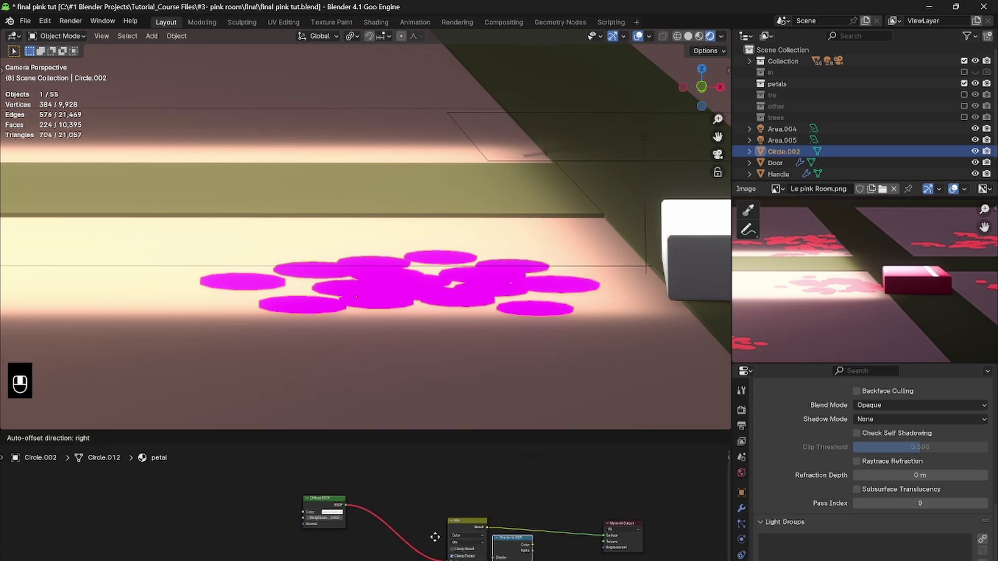
left_click(401, 522)
- Add a Hue/Saturation/Value node, connect its color to the Mix node's B input, and place it beside the Diffuse BSDF
key("shift+a")
left_click(515, 459)
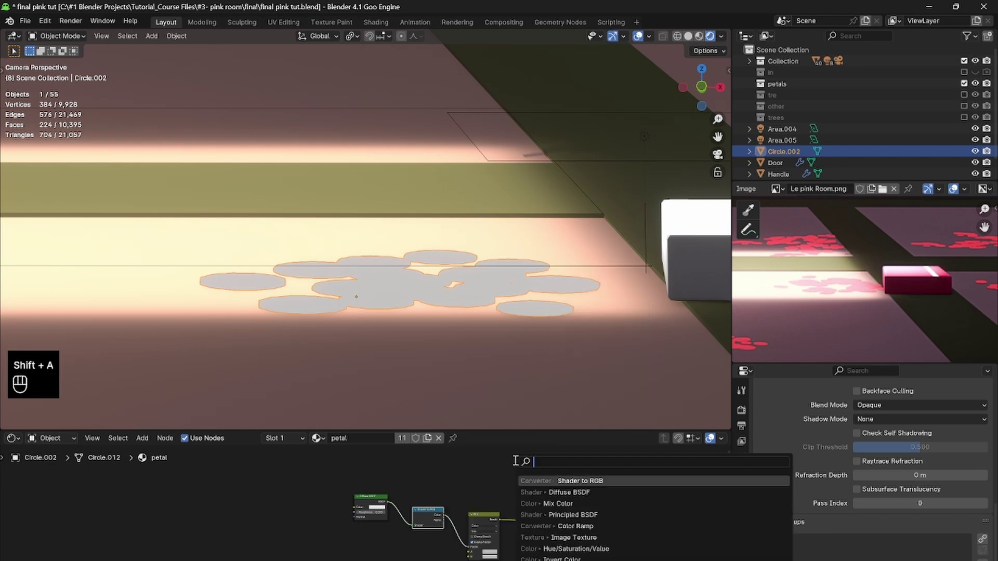
type("hu")
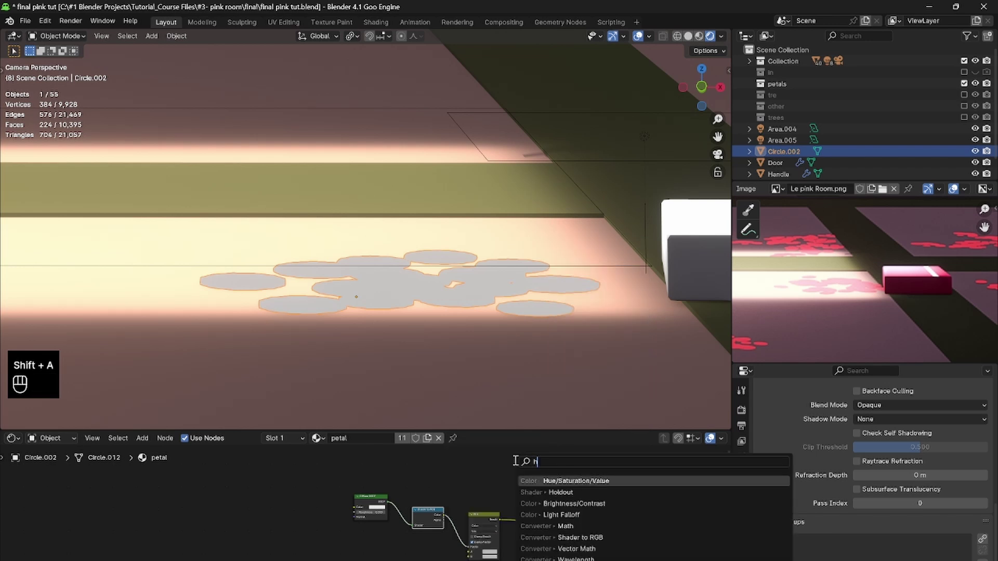
left_click(566, 481)
left_click(345, 549)
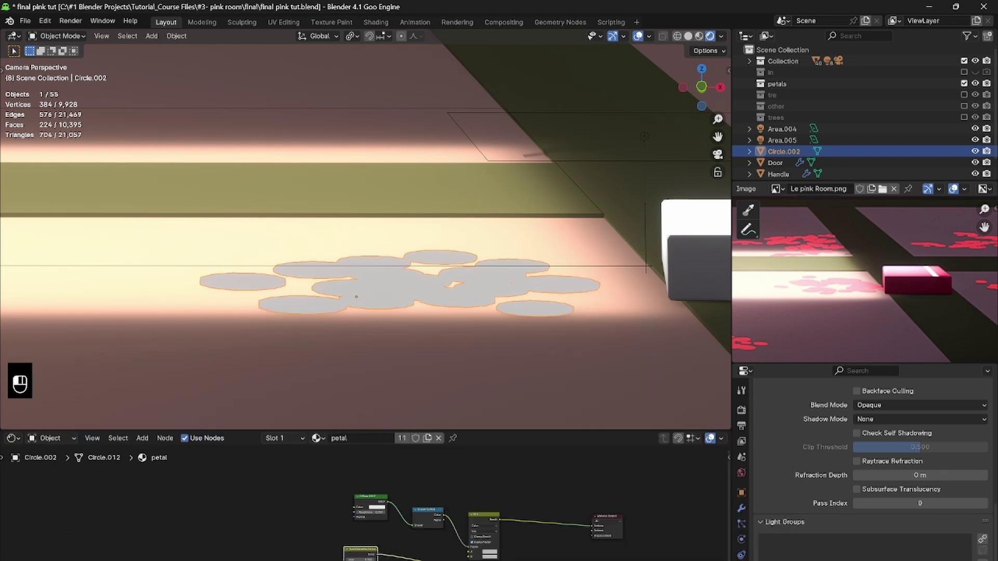
left_click_drag(374, 552, 326, 518)
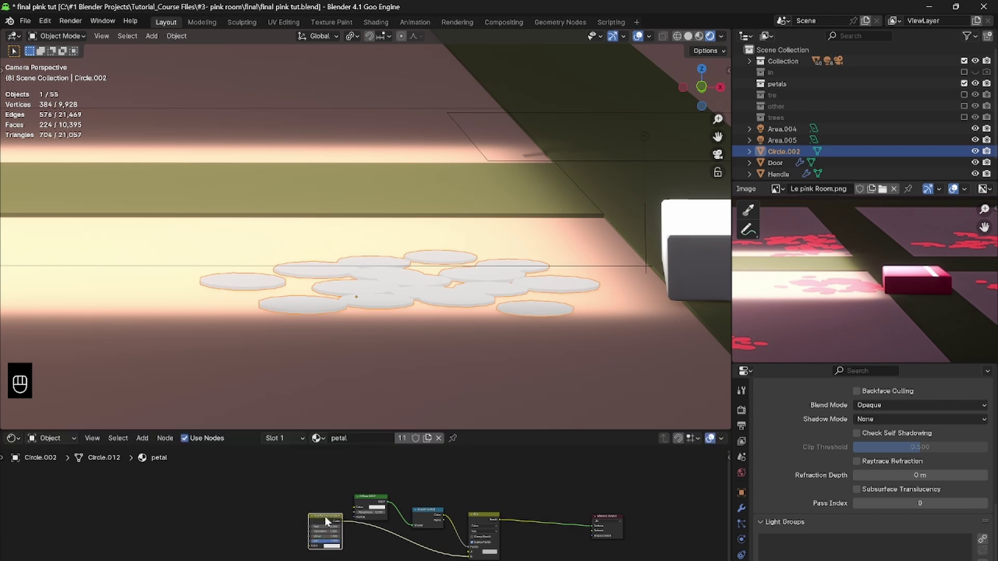
- Duplicate the Hue/Saturation/Value node and wire the original to the Mix node's A input and the copy to B
key("shift+d")
left_click(323, 557)
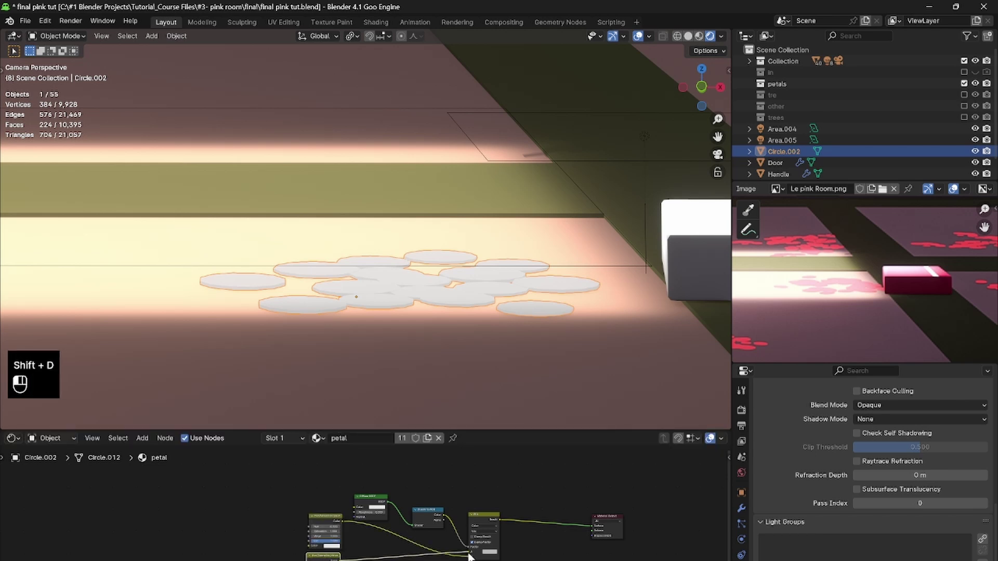
left_click_drag(461, 556, 470, 553)
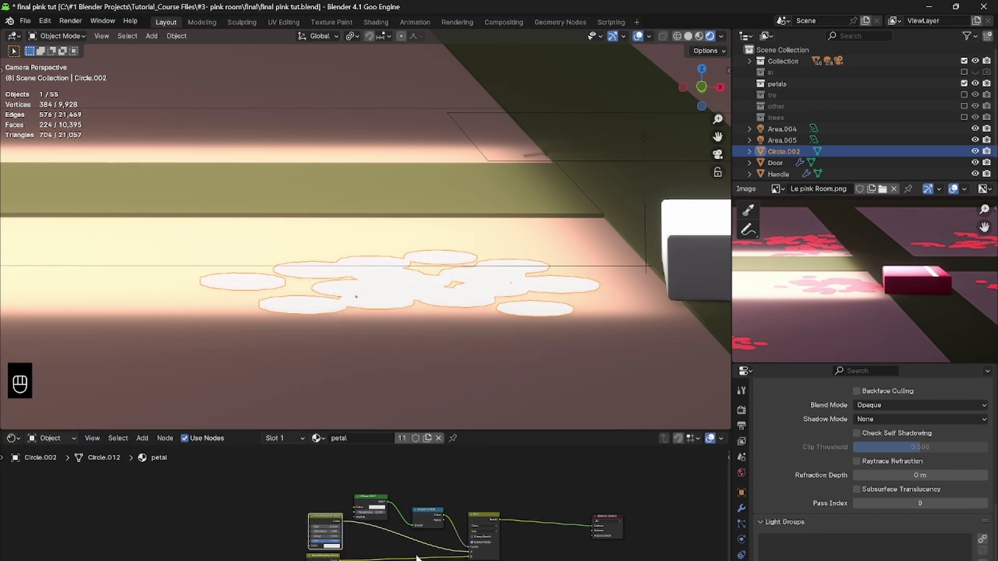
- Move the petal cluster about -0.02 m in X and -0.17 m in Y, out of the brightest part of the light patch
scroll(409, 555, "up", 4)
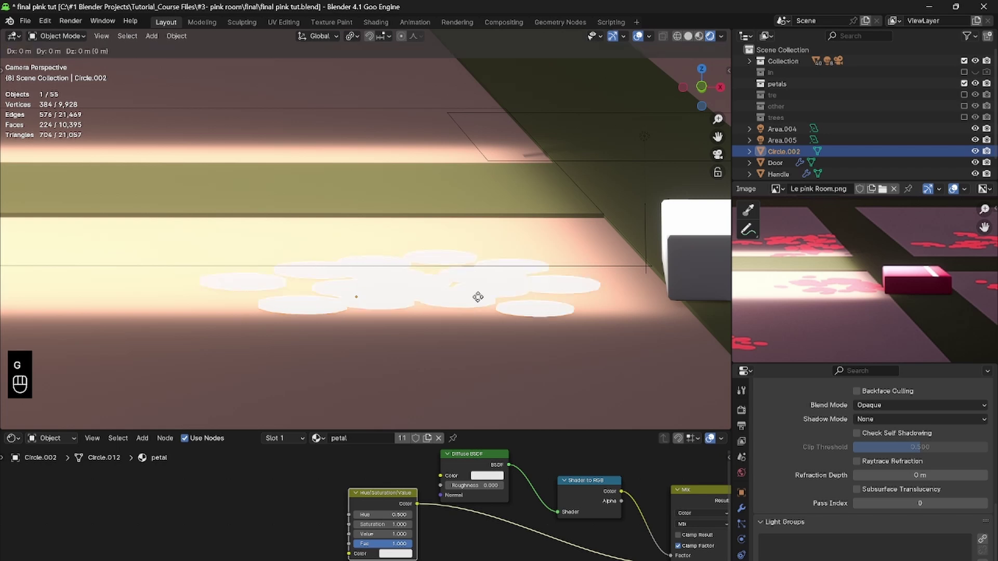
key("g")
left_click(468, 335)
- Set the color of the Hue/Saturation/Value node feeding the Mix node's A input to red with hue 0.007 and value 0.800
left_click(392, 552)
left_click(422, 487)
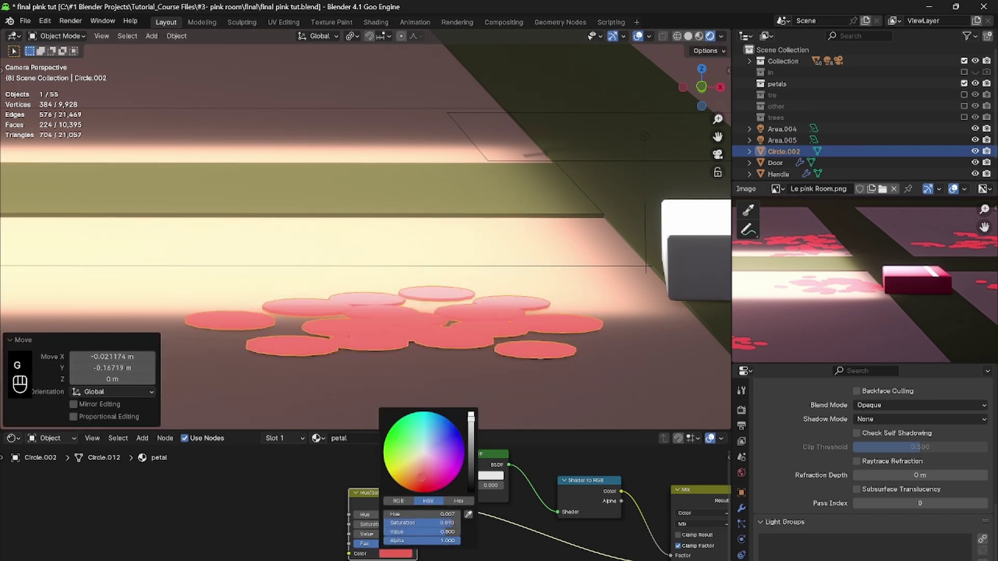
- Set the color of the Hue/Saturation/Value node feeding the Mix node's B input to pale blue and move the node slightly down
middle_click_drag(466, 548, 488, 516)
left_click(420, 560)
left_click(446, 497)
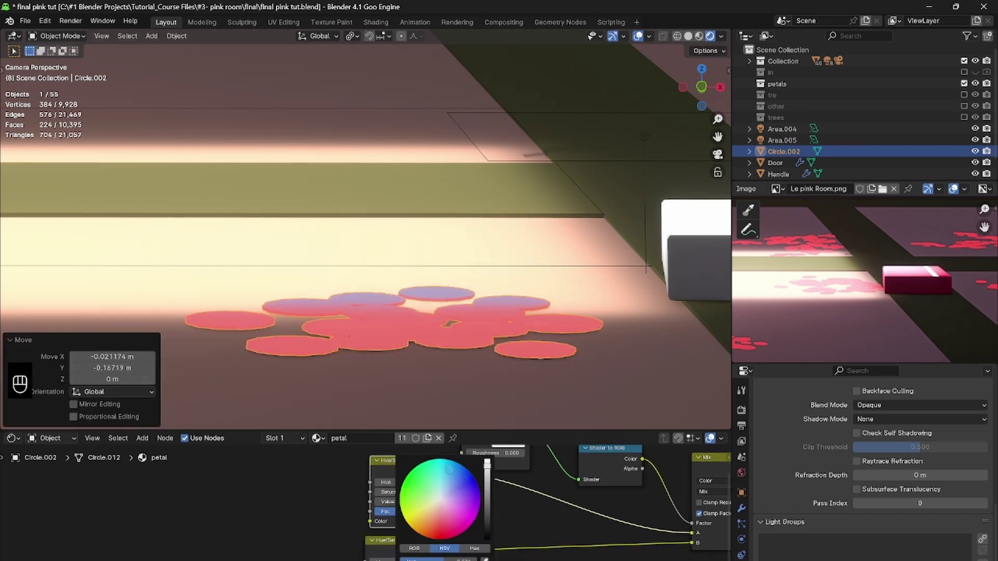
scroll(473, 497, "down", 2)
left_click_drag(396, 545, 394, 556)
- Label the Hue/Saturation/Value node feeding the Mix node's A input "dark" and the one feeding B "light"
left_click_drag(391, 481, 391, 482)
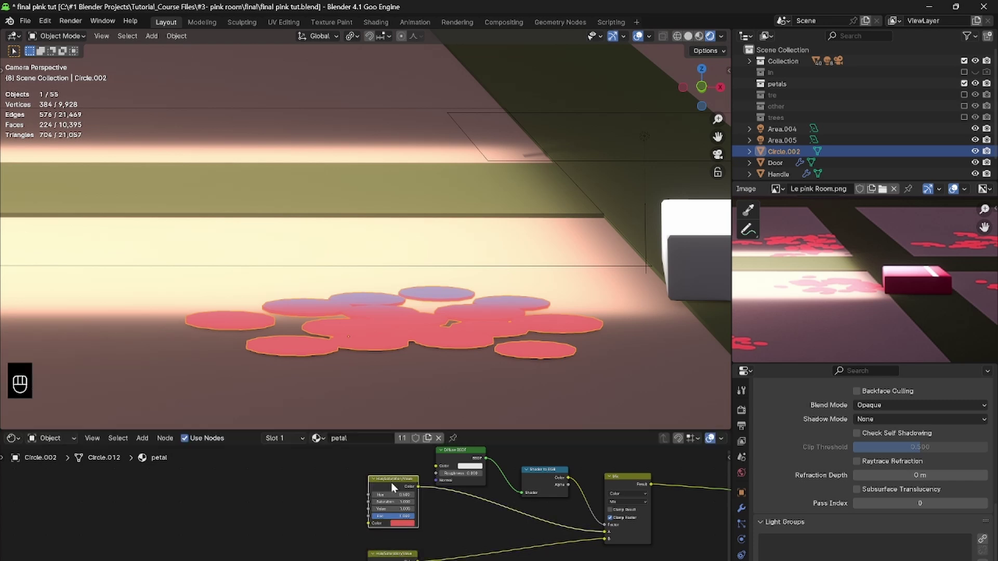
key("n")
left_click(333, 555)
left_click(724, 460)
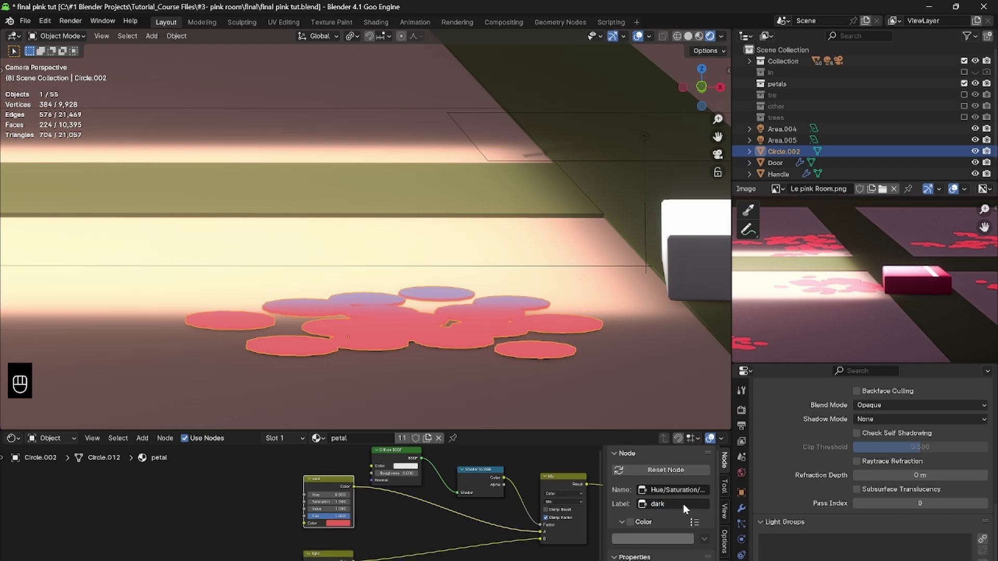
- Set the light node's color to pink and raise its Value to 2 to brighten the lit petals
scroll(333, 520, "up", 4)
middle_click_drag(332, 520, 359, 460)
left_click(367, 560)
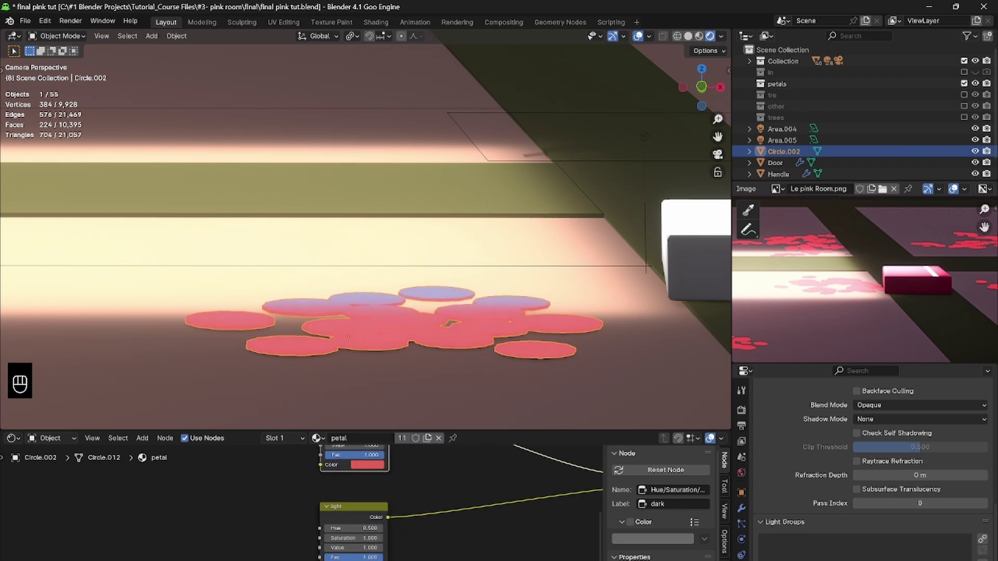
left_click(367, 465)
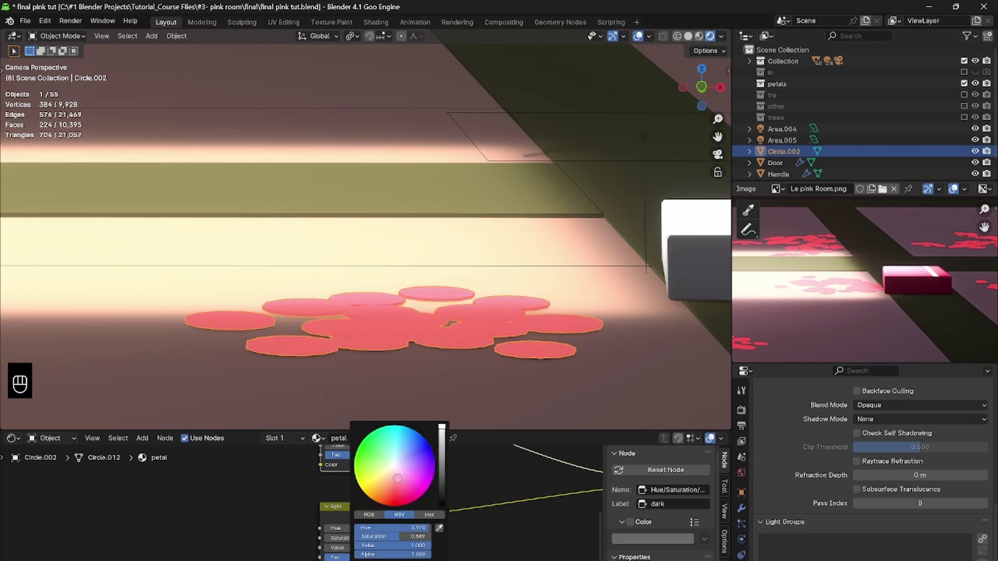
mouse_move(417, 472)
middle_mouse_down()
mouse_move(417, 509)
mouse_move(421, 484)
middle_mouse_up()
type("2")
key("Return")
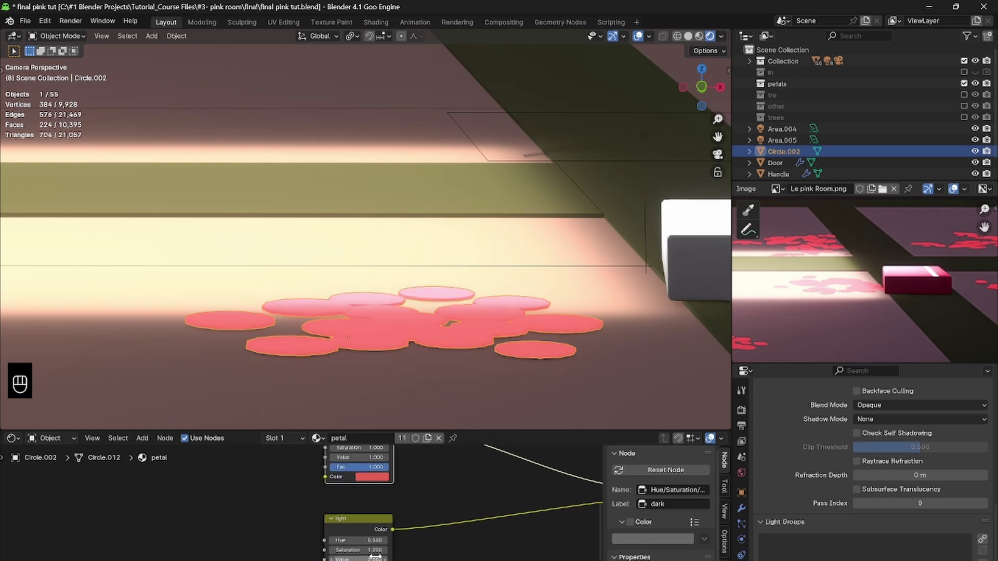
type(".5")
key("Return")
- Set the dark node's Value to 0.8 and its Saturation to 1.3
middle_click_drag(432, 497, 435, 530)
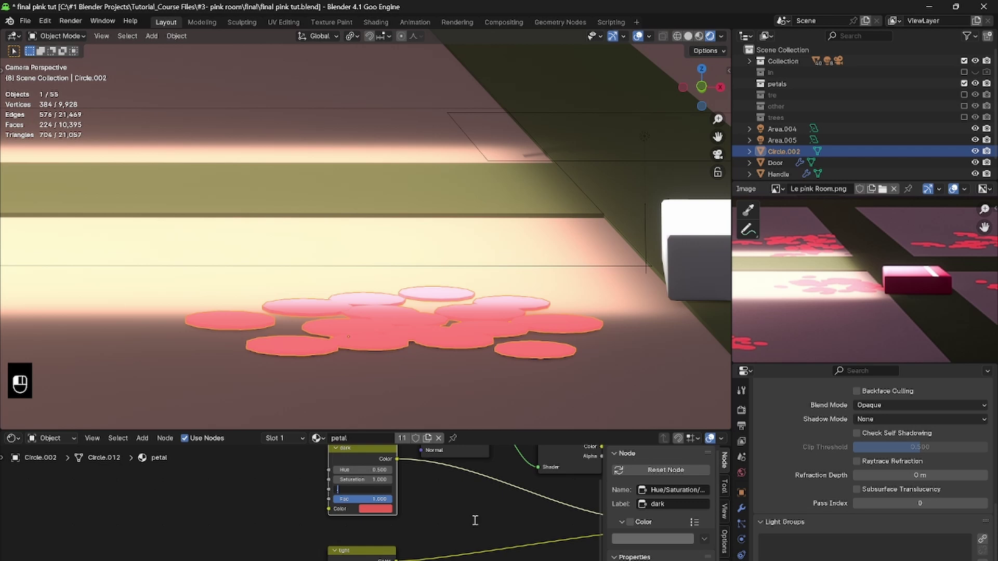
type(".8")
key("Return")
mouse_move(379, 481)
left_mouse_down()
mouse_move(400, 481)
mouse_move(373, 480)
left_mouse_up()
- Move the petal cluster into the light patch, scale it to about 0.702, and shift it along the floor toward the box
scroll(423, 334, "down", 3)
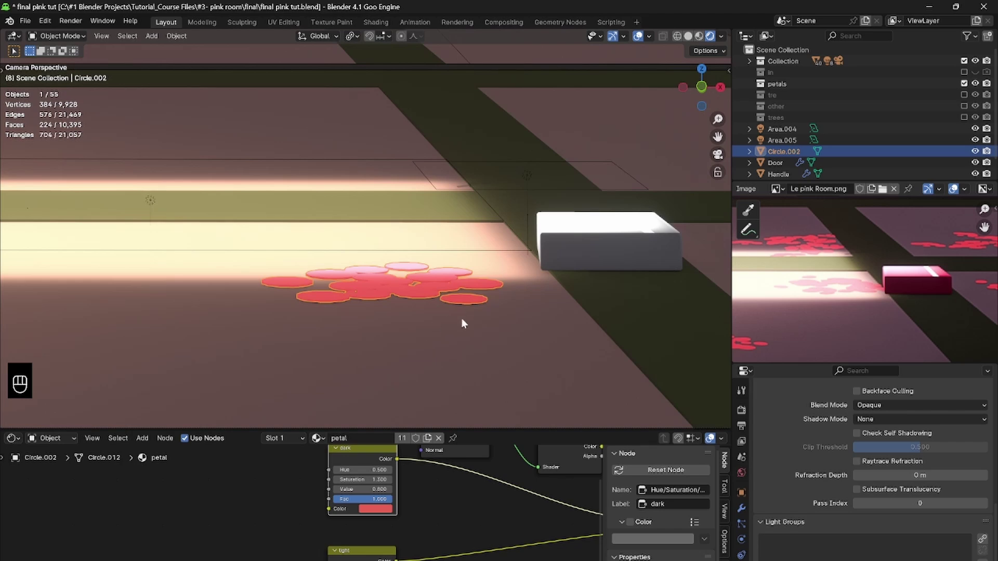
key("g")
left_click(489, 304)
key("s")
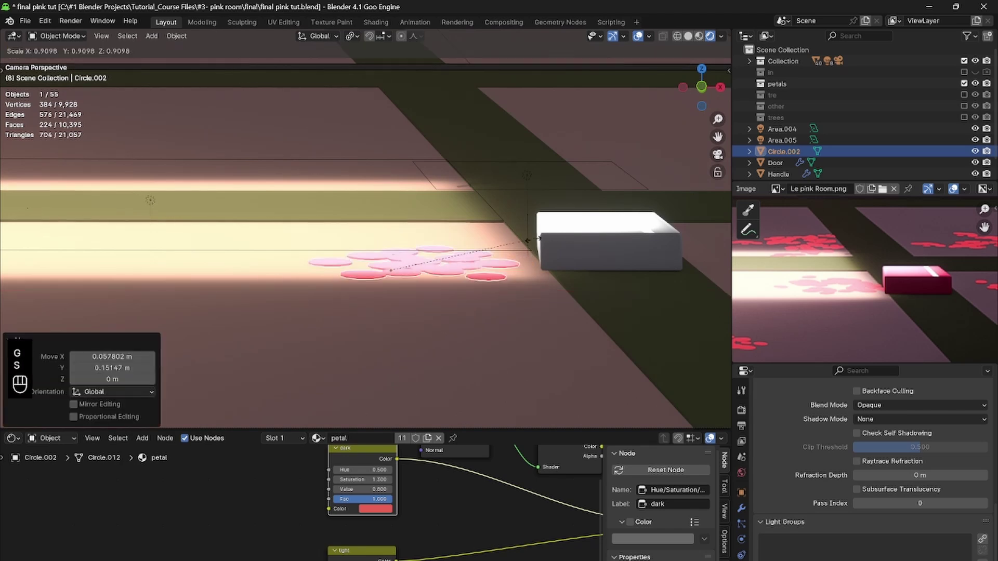
left_click(515, 253)
key("g")
key("shift+z")
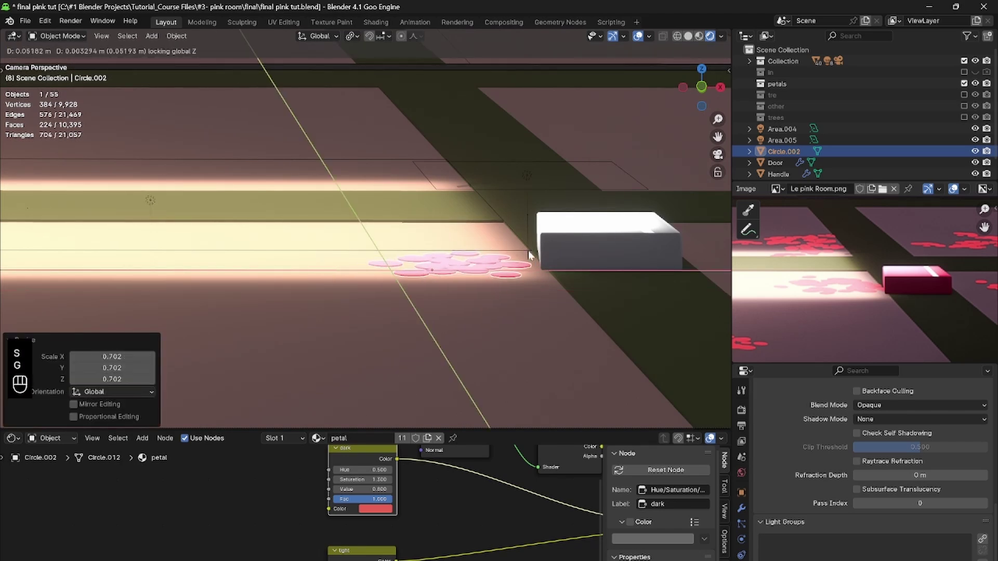
left_click(528, 250)
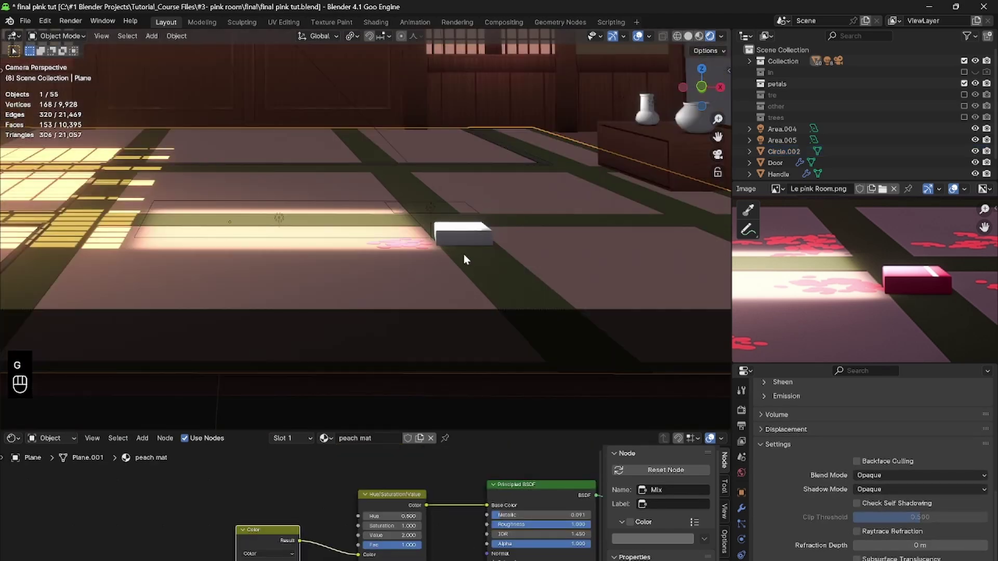
- Add a level 1 Subdivision modifier to the petal cluster and set its render level to 1
scroll(464, 254, "up", 5)
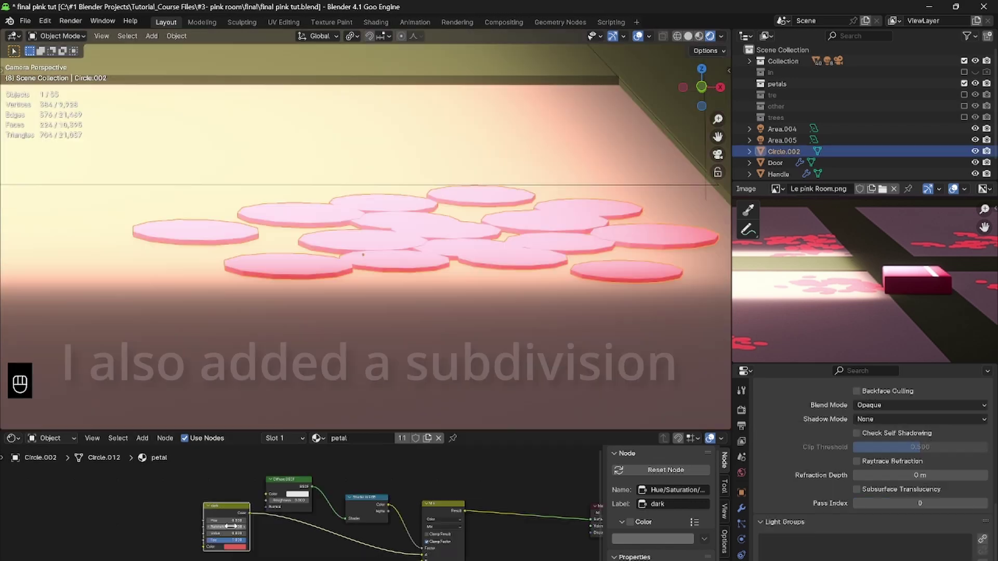
key("ctrl+1")
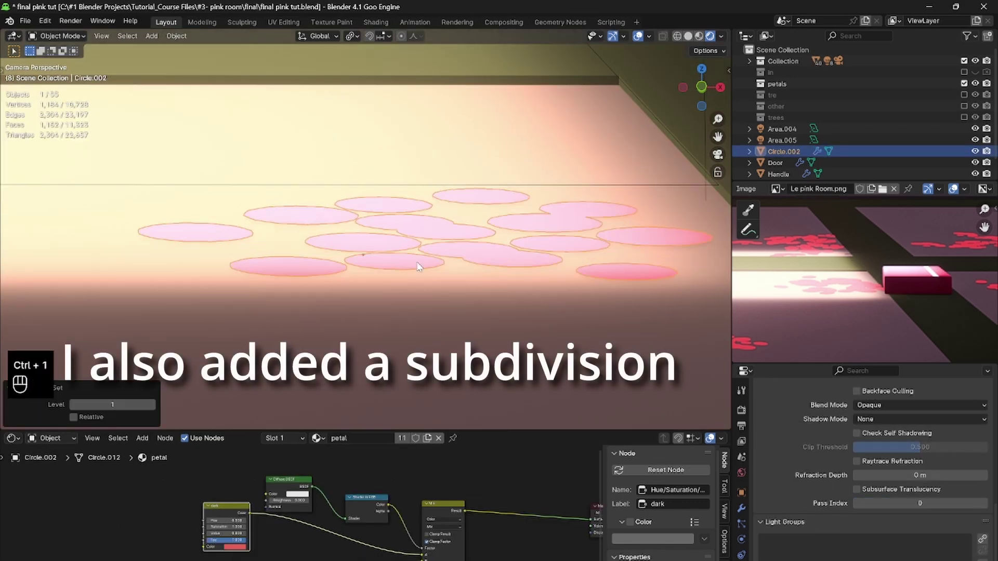
left_click(742, 508)
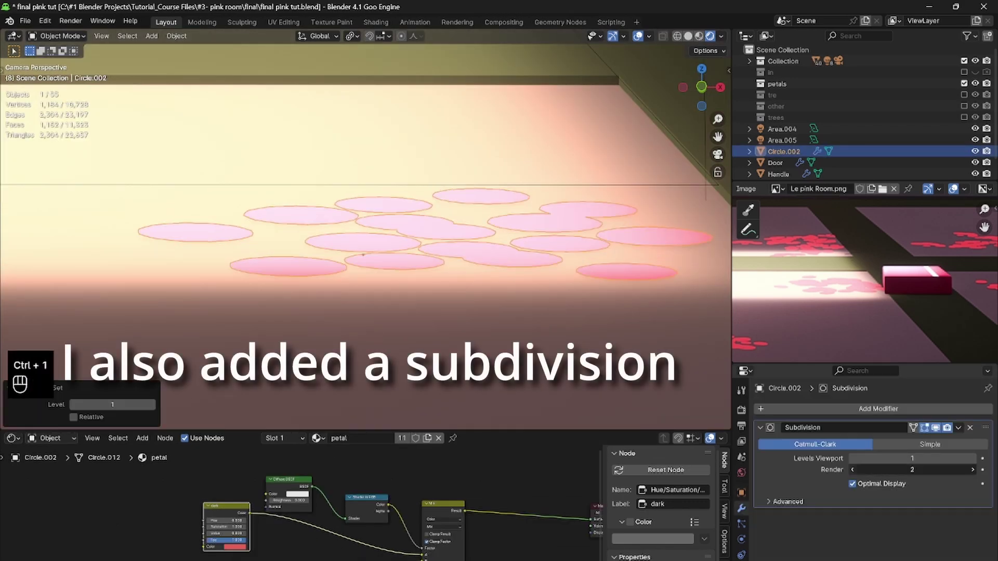
left_click(853, 470)
key("Tab")
key("Tab")
scroll(446, 203, "down", 5)
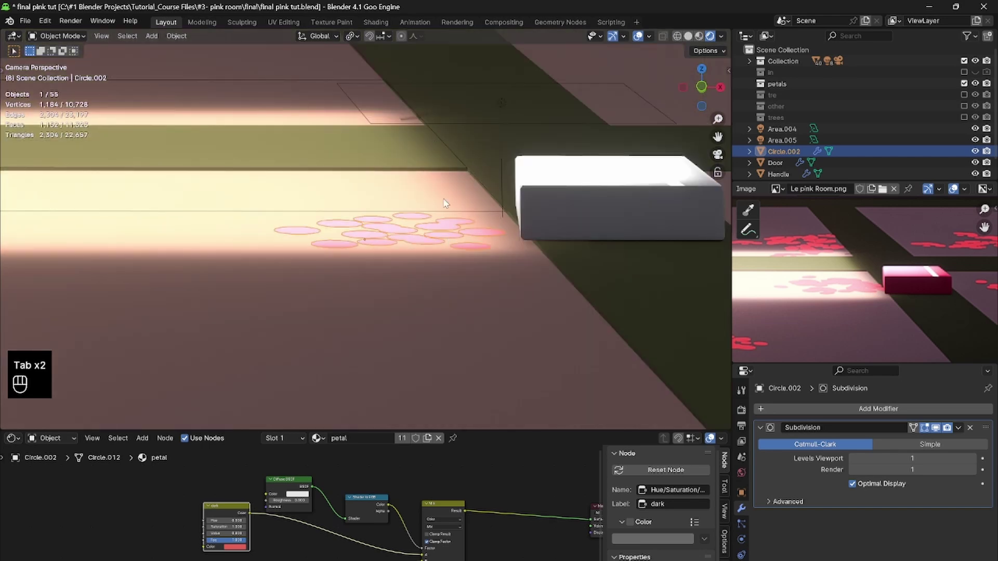
- Scale the petal cluster by about 1.04 in X and Y only, keeping its thickness
left_click(438, 145)
scroll(427, 181, "down", 3)
scroll(387, 240, "up", 2)
left_click(389, 243)
key("s")
key("shift+z")
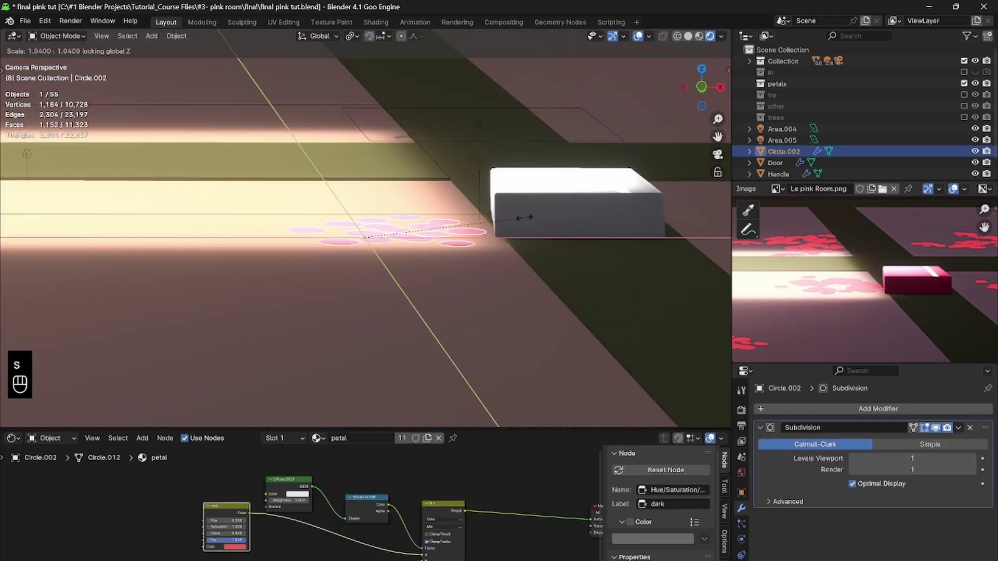
left_click(523, 217)
left_click(566, 134)
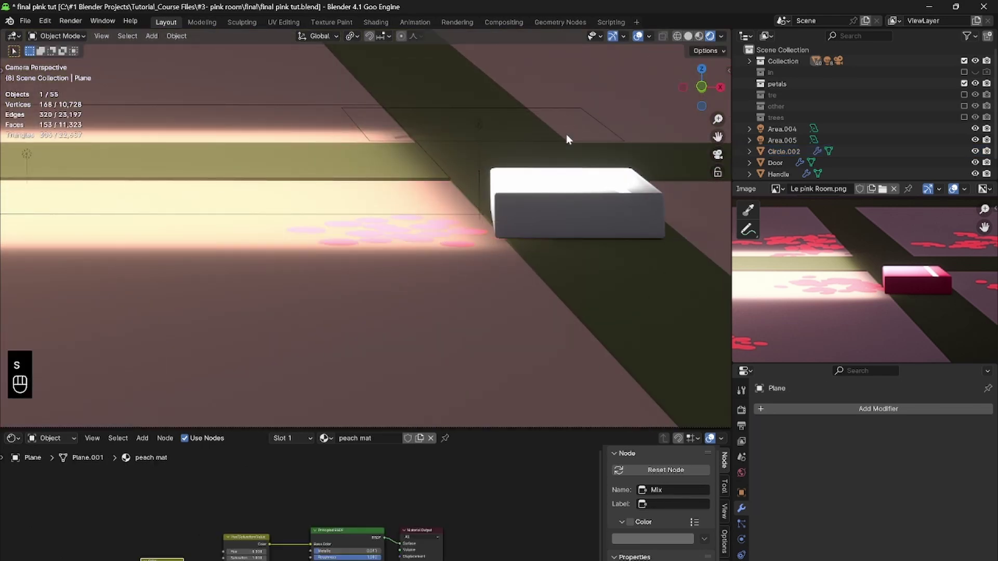
- Duplicate the petal cluster and place the copy on the floor outside the light patch, about -0.55 m in X and -0.43 m in Y
left_click(413, 243)
key("KP_7")
key("shift+z")
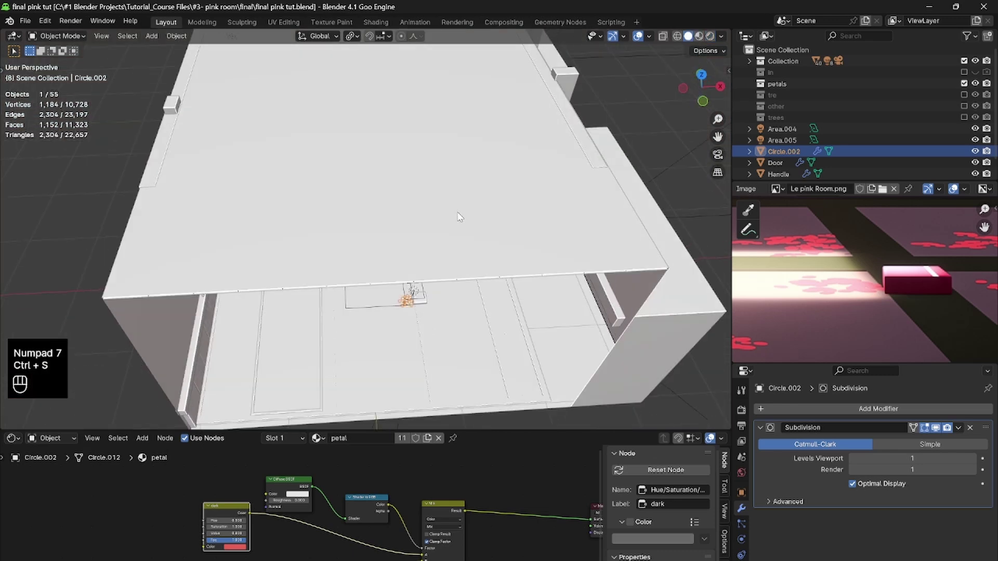
scroll(806, 300, "down", 2)
key("shift+d")
key("g")
left_click(385, 300)
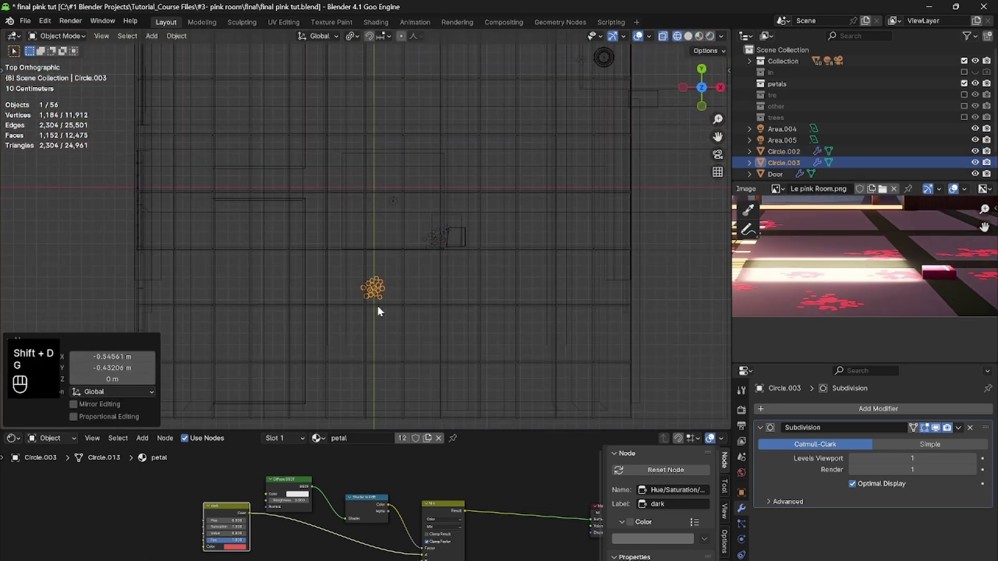
middle_click_drag(378, 307, 452, 240)
key("shift+z")
key("g")
left_click(443, 250)
- In the copied cluster's mesh, duplicate several petals, rotate the new ones about Z and scale them to about 1.129
key("Tab")
scroll(448, 294, "up", 1)
key("l")
key("l")
key("l")
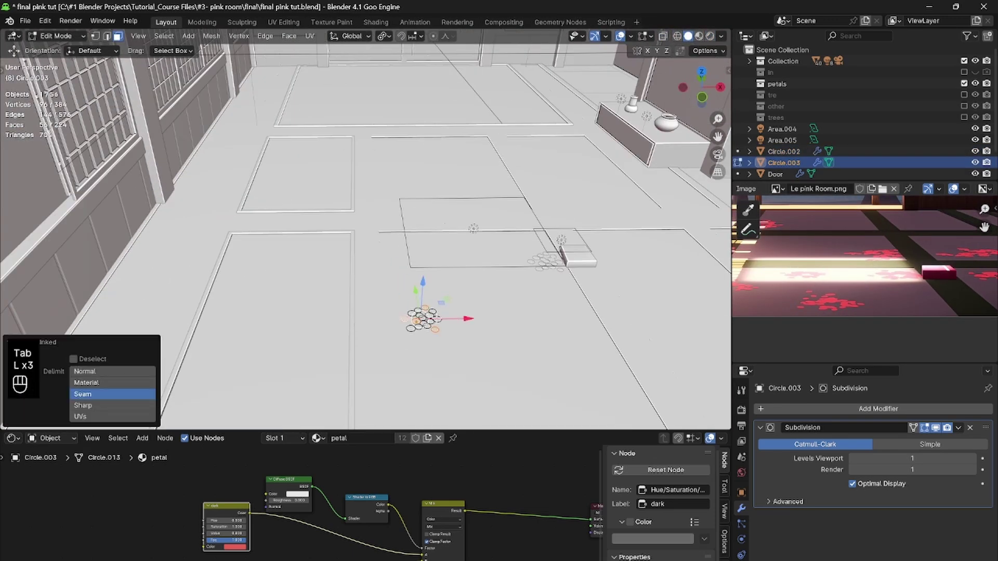
key("shift+d")
key("r")
key("z")
left_click(476, 213)
key("s")
left_click(480, 171)
- Set the transform pivot to Median Point, rotate the added petals about Z, rescale them, and save the file
left_click(384, 36)
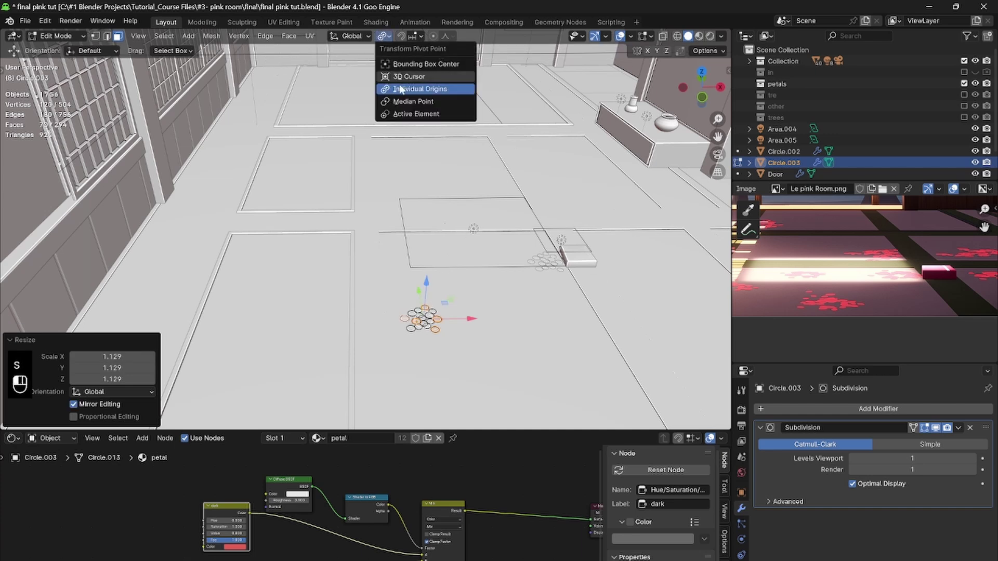
left_click(403, 102)
key("r")
key("z")
left_click(475, 159)
key("s")
left_click(490, 272)
key("Tab")
key("ctrl+s")
- Duplicate the denser petal cluster and move the copy across the floor toward the box
middle_click_drag(512, 318, 441, 325)
key("shift+d")
key("g")
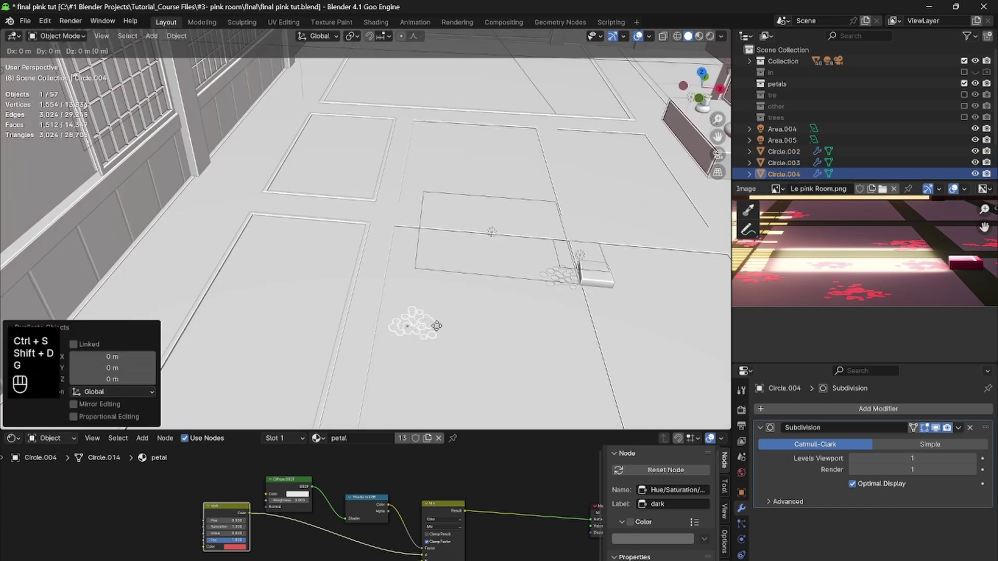
left_click(501, 303)
- Delete several individual petals from the new cluster to thin it out, and save the file
key("Tab")
key("l")
key("l")
key("l")
key("l")
key("l")
key("l")
key("l")
key("l")
key("l")
key("l")
key("l")
key("l")
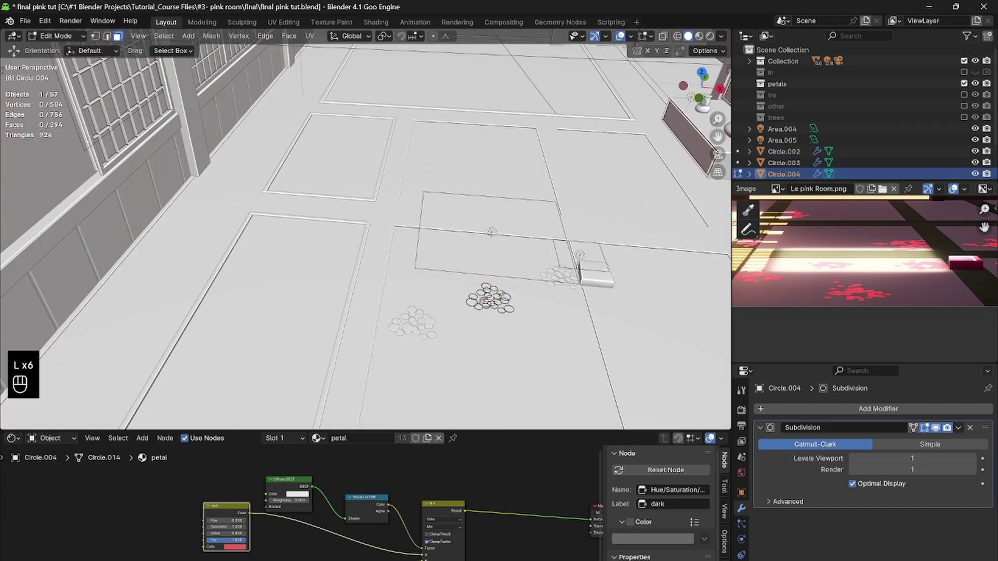
key("l")
key("l")
key("l")
key("l")
key("l")
key("l")
key("l")
key("x")
left_click(483, 304)
key("Tab")
key("ctrl+s")
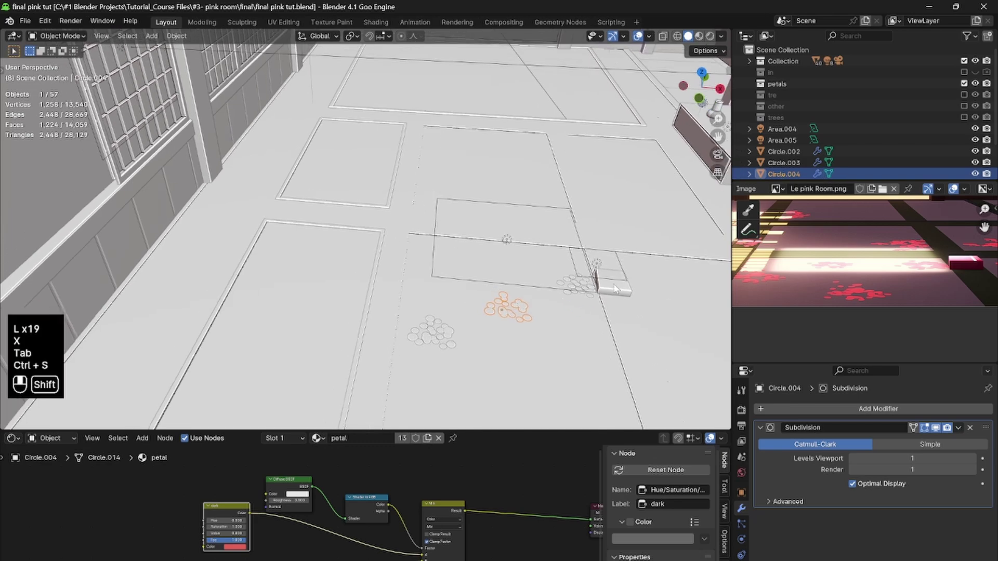
- Duplicate the thinned cluster, move the copy into the light patch at the end away from the box, and scale it down
key("shift+d")
key("g")
left_click(488, 261)
key("s")
left_click(501, 276)
middle_click_drag(506, 278, 535, 268, "shift")
middle_click_drag(782, 275, 869, 279)
- Duplicate the smaller cluster and move the copy along the floor, locked in Z, onto the window light grid
key("shift+d")
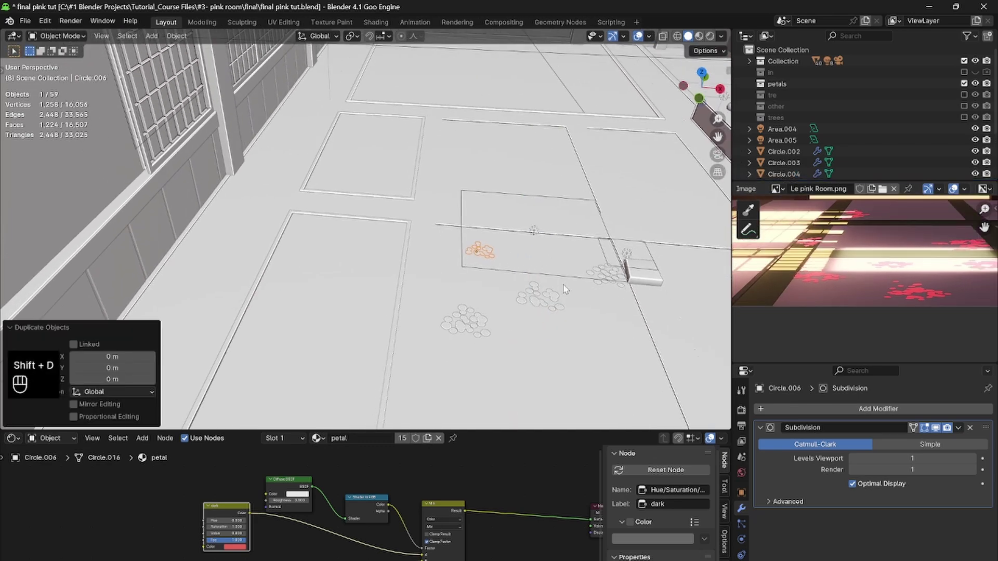
key("g")
key("shift+z")
left_click(498, 240)
mouse_move(499, 241)
middle_mouse_down()
mouse_move(448, 254)
mouse_move(446, 276)
mouse_move(364, 224)
mouse_move(393, 266)
mouse_move(476, 283)
mouse_move(460, 294)
middle_mouse_up()
- Toggle the viewport overlays and adjust the new small cluster's height along Z
key("g")
key("z")
right_click(476, 255)
left_click(638, 36)
key("g")
key("z")
left_click(457, 230)
- In rendered shading, duplicate the two clusters outside the light patch and move the copies about -0.89 m in X and 0.21 m in Y
scroll(426, 244, "down", 4)
left_click(710, 36)
left_click(460, 295)
key("shift+alt+z")
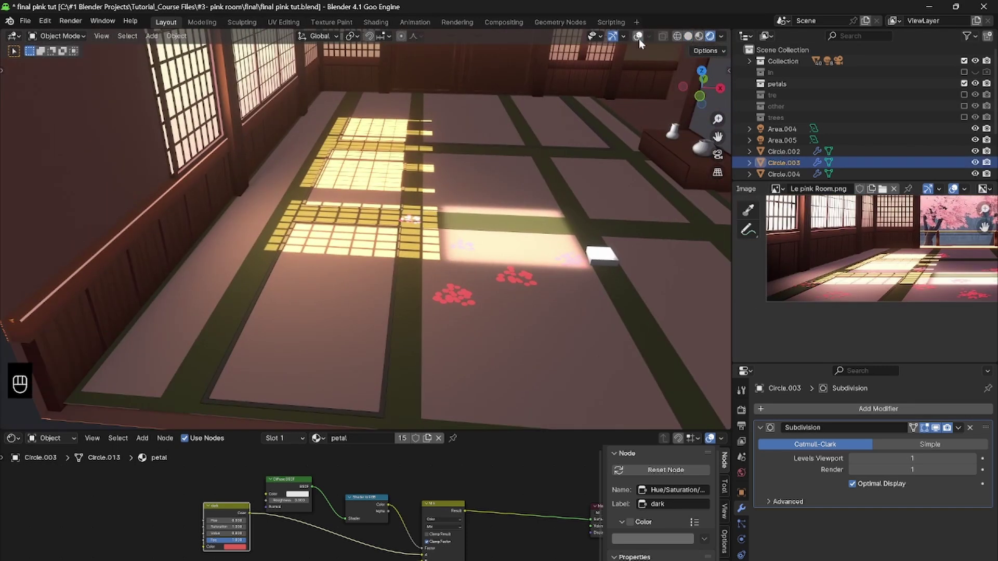
left_click(517, 275, "shift")
key("shift+d")
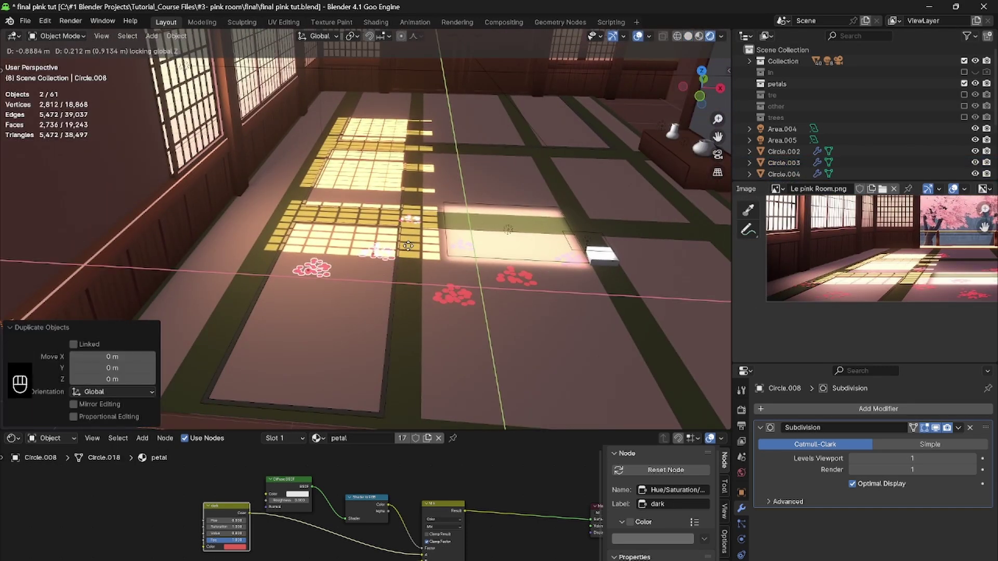
left_click(408, 245)
- Move the outermost duplicated cluster onto the floor strip at the wall-side edge of the window light
left_click(323, 268)
key("g")
left_click(311, 233)
key("g")
left_click(320, 229)
left_click(304, 197)
middle_click_drag(305, 196, 309, 188)
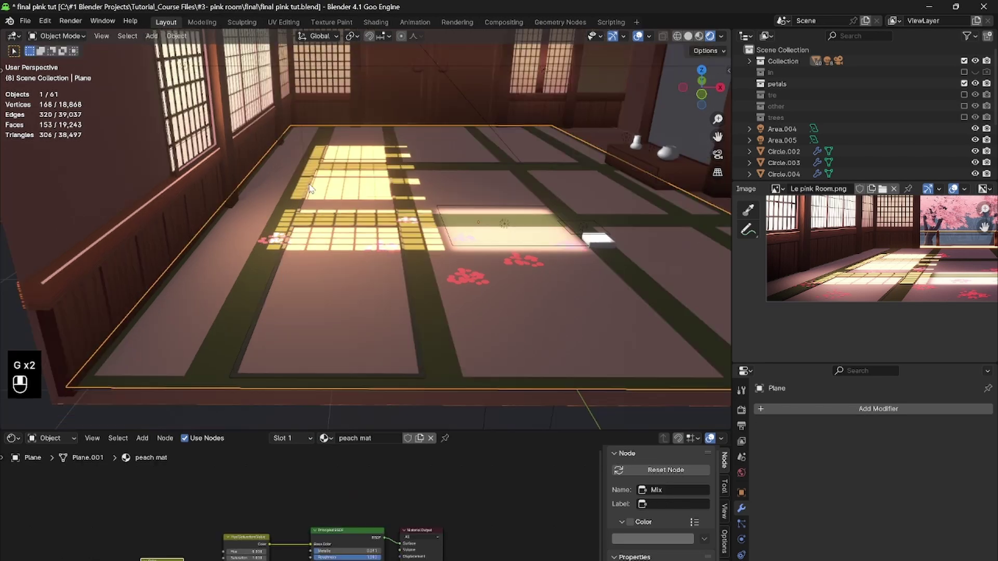
- In the wall-side cluster's mesh, select the three petals over the mat border and raise them about 0.0085 m in Z
scroll(309, 193, "up", 6)
left_click(283, 234)
key("Tab")
key("shift+z")
left_click(319, 245)
key("l")
key("l")
key("l")
key("shift+z")
key("g")
left_click(318, 242)
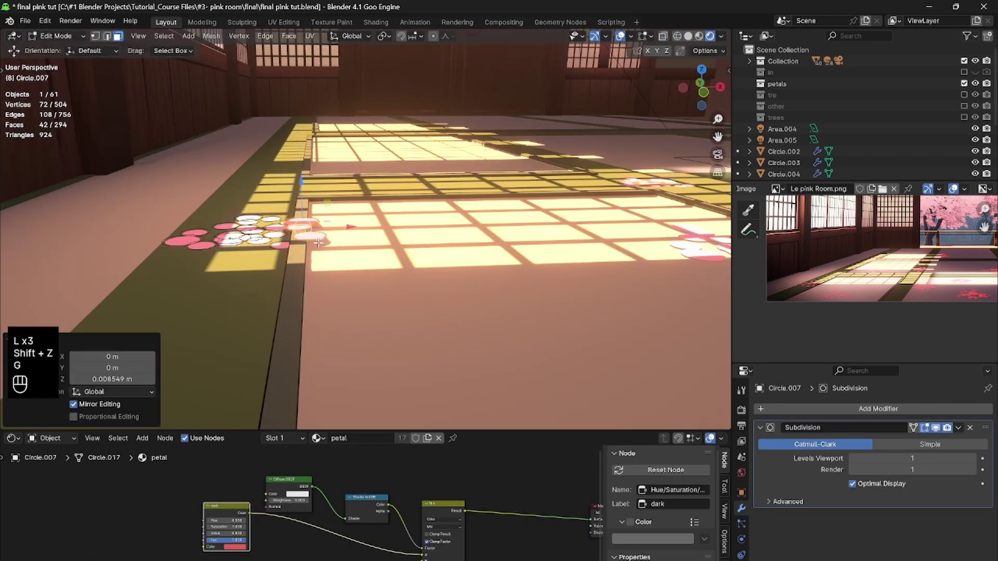
- Delete one petal overlapping the mat border from the wall-side cluster
key("Tab")
key("Tab")
key("l")
key("x")
left_click(316, 235)
key("Tab")
left_click(313, 248)
scroll(339, 149, "down", 4)
middle_click_drag(902, 279, 824, 277)
middle_click_drag(469, 229, 445, 248)
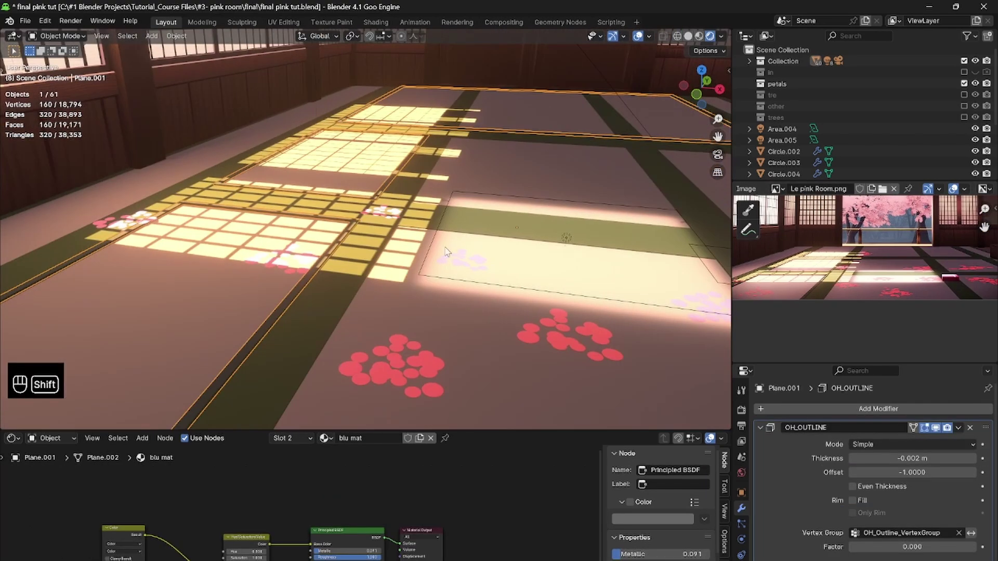
- Duplicate the petal cluster in front of the light patch and place the copy on the mat behind the patch
middle_click_drag(512, 241, 398, 237, "shift")
scroll(411, 291, "down", 1)
left_click(417, 306)
key("shift+d")
key("g")
left_click(535, 224)
middle_click_drag(536, 223, 457, 227, "shift")
- Duplicate the petal cluster lying in the light next to the box and place the copy on the mat beyond the box
left_click(345, 305)
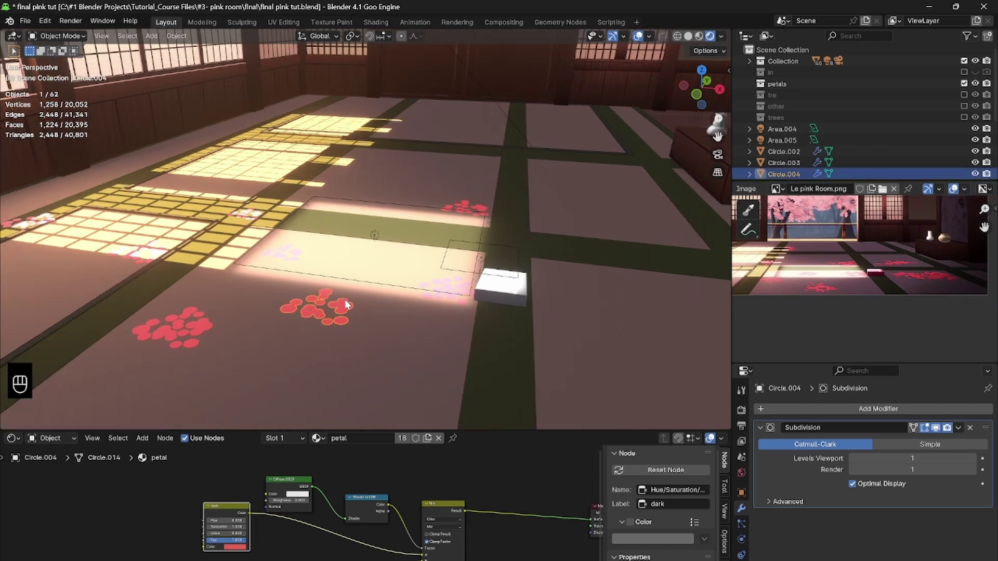
scroll(345, 305, "down", 2)
left_click(386, 264)
key("shift+d")
key("g")
left_click(483, 267)
- In the new cluster's mesh, duplicate all petals, offset the copies about 0.18 m in X, rotate them, and save the file
key("Tab")
key("a")
key("shift+d")
key("g")
left_click(540, 265)
key("r")
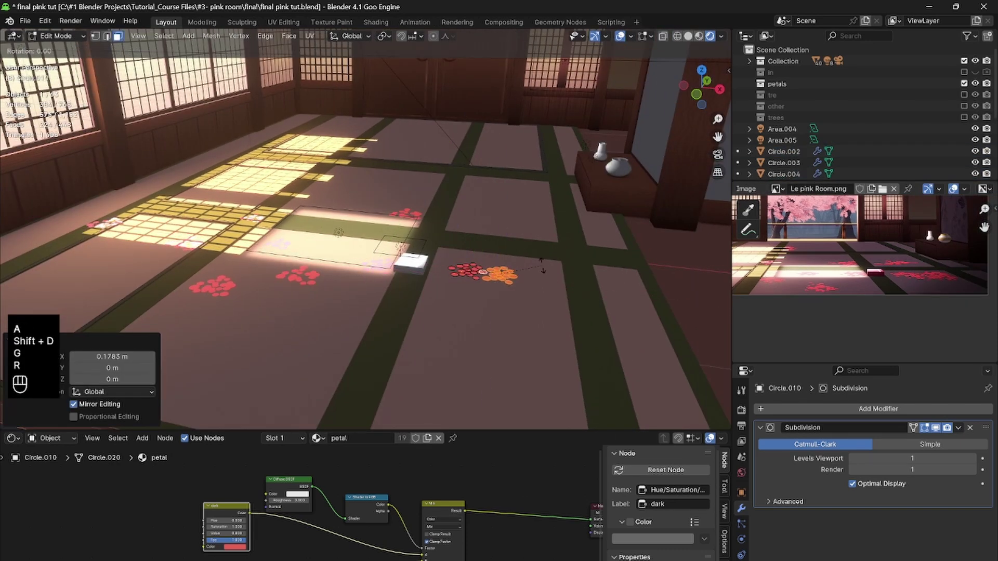
left_click(525, 289)
key("Tab")
key("ctrl+s")
- Duplicate the cluster behind the light patch and place the copy on the mat in front of the pottery shelf
scroll(525, 292, "up", 5)
middle_click_drag(528, 304, 557, 280)
scroll(582, 275, "down", 5)
left_click(588, 271)
left_click(417, 209)
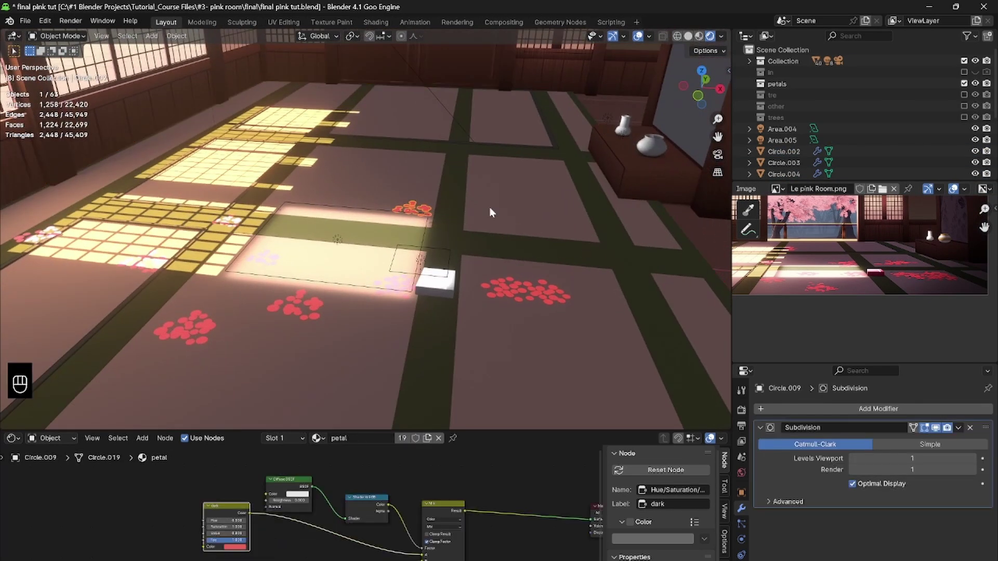
key("shift+d")
key("g")
left_click(546, 221)
- In the copied cluster's mesh, select several linked petals, duplicate them toward the cluster's outer side, and save the file
key("Tab")
key("l")
key("l")
key("l")
key("l")
key("l")
key("l")
key("l")
key("l")
key("shift+d")
key("g")
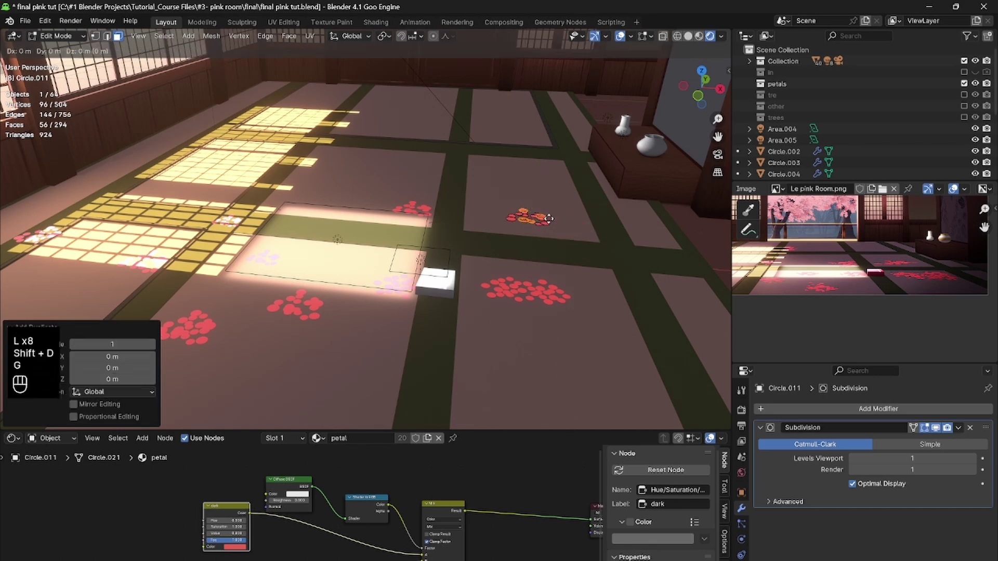
left_click(561, 210)
key("Tab")
key("ctrl+s")
- Rotate the cluster in front of the pottery shelf -54° around the Z axis and save the file
left_click(547, 220)
key("r")
key("z")
left_click(587, 260)
key("ctrl+s")
- Duplicate the cluster behind the light patch, move the copy -0.80293 m in X and 1.8186 m in Y, and save from the camera view
middle_click_drag(589, 264, 638, 279, "shift")
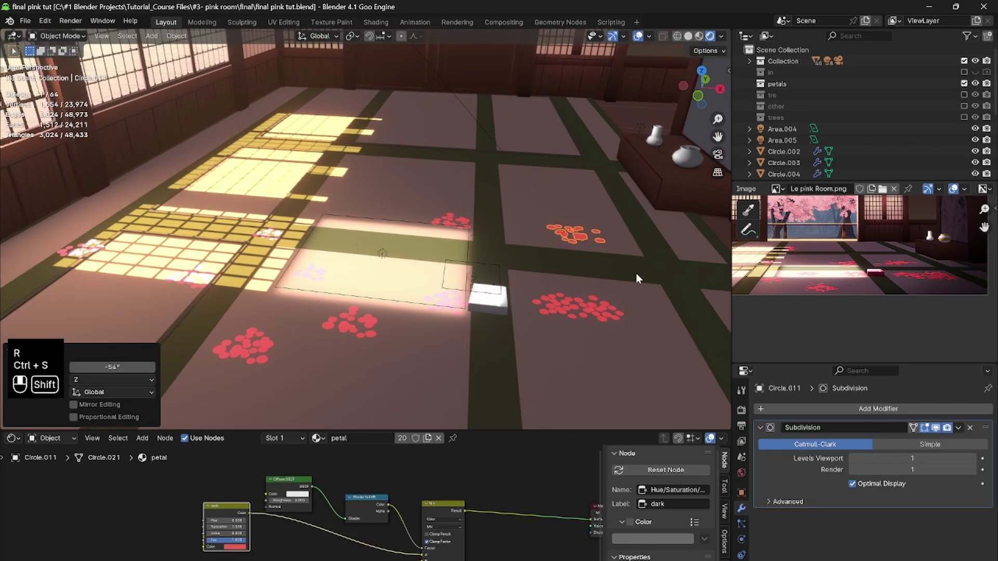
left_click_drag(638, 279, 666, 281, "shift")
left_click(491, 227)
key("shift+d")
right_click(491, 227)
key("g")
key("shift+z")
left_click(484, 138)
left_click(718, 154)
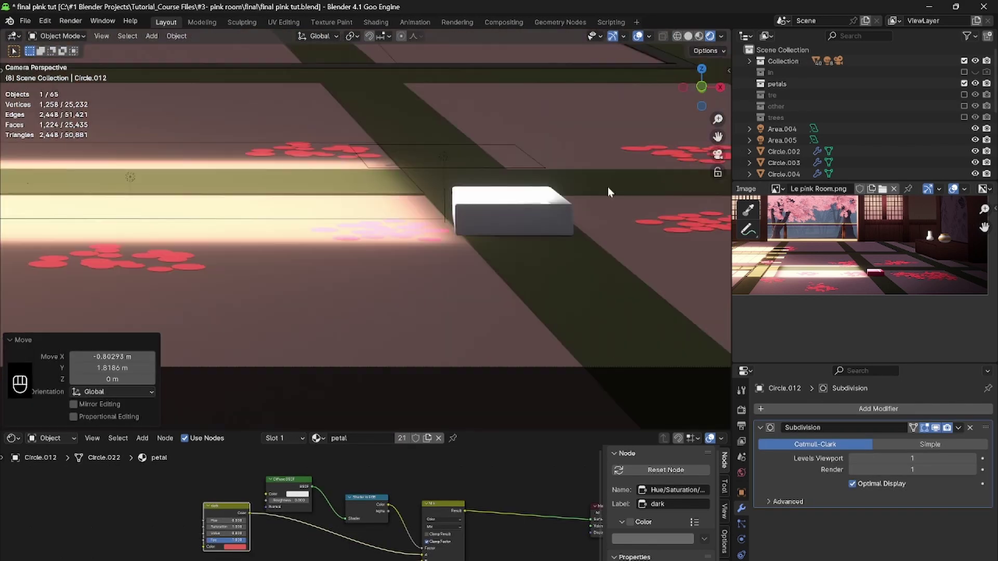
scroll(609, 192, "down", 5)
key("ctrl+s")
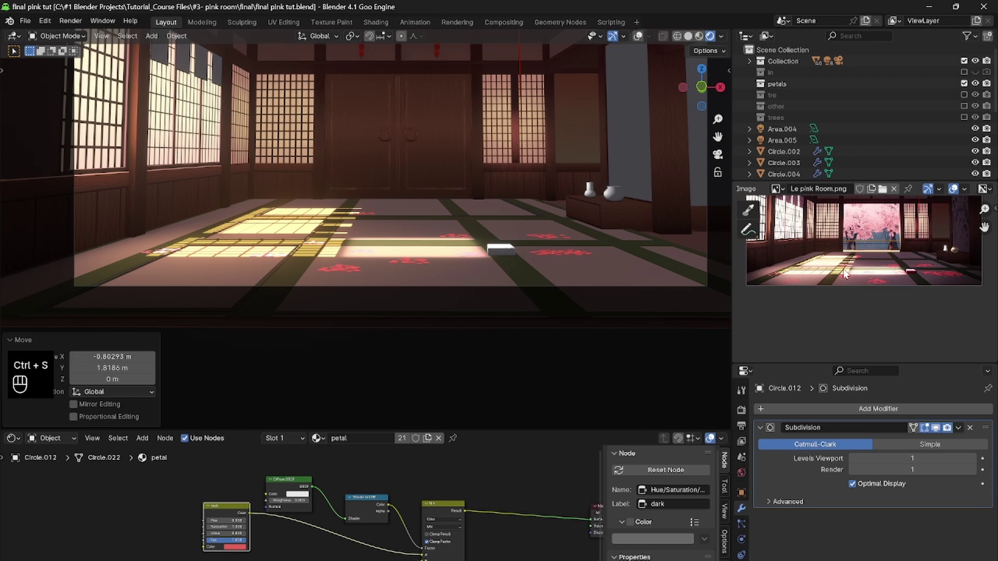
- Move the wall-side cluster along the floor about 0.07 m in X and -0.28 m in Y
left_click(159, 252)
left_click(141, 258)
key("g")
key("shift+z")
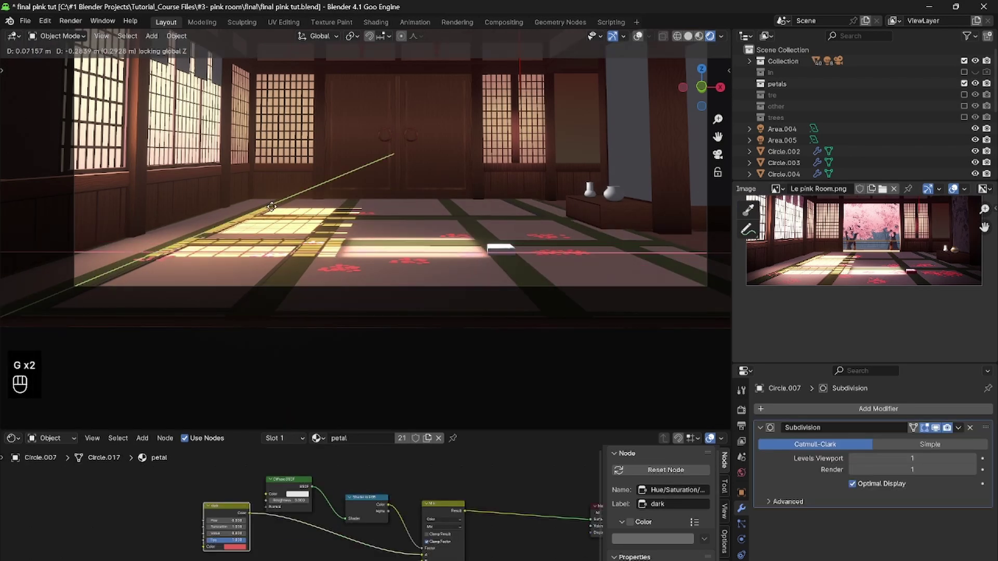
left_click(266, 206)
- Duplicate the left cluster in front of the light patch onto the near wall-side mat and rotate the copy around the Z axis
middle_click_drag(266, 207, 282, 204, "shift")
scroll(291, 213, "up", 2)
left_click(378, 276)
key("shift+d")
key("g")
key("shift+z")
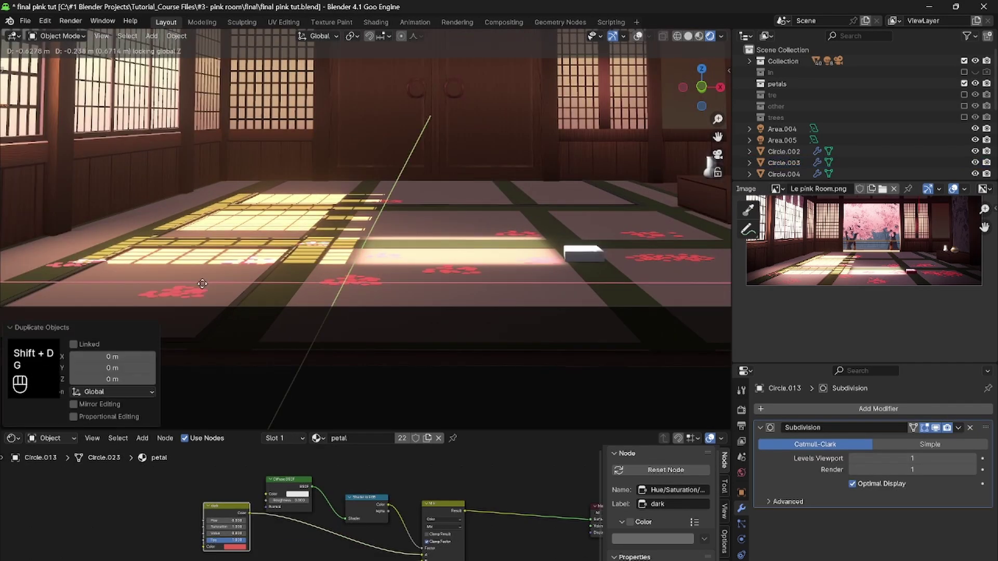
left_click(198, 282)
key("r")
key("z")
left_click(269, 255)
- Move the middle front cluster along the floor slightly closer to the camera
left_click(452, 269)
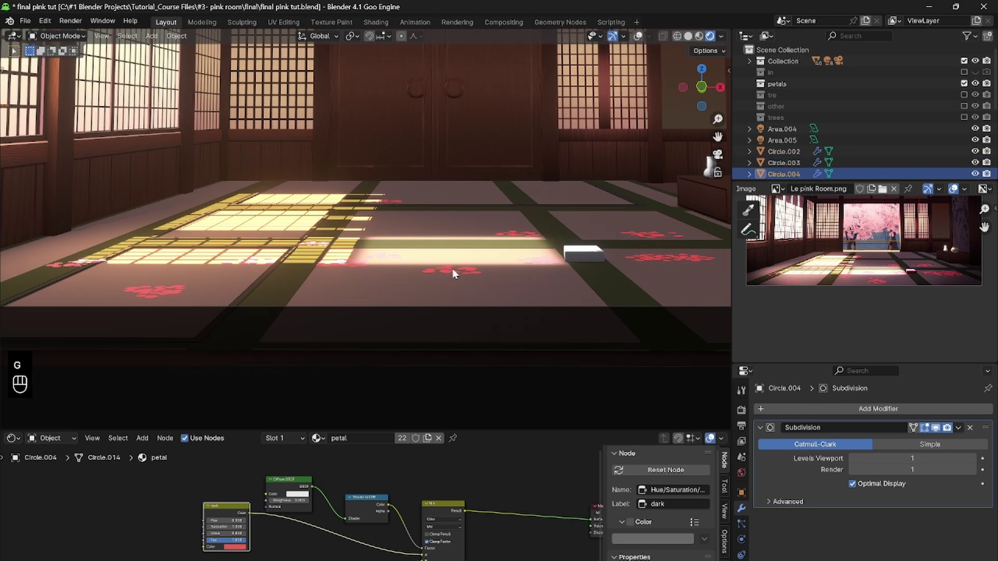
key("g")
key("shift+z")
left_click(452, 284)
- In wireframe, duplicate several petals within the mesh of the cluster beside the box, scale and rotate the copies, and save the file
left_click(538, 261)
key("Tab")
key("shift+z")
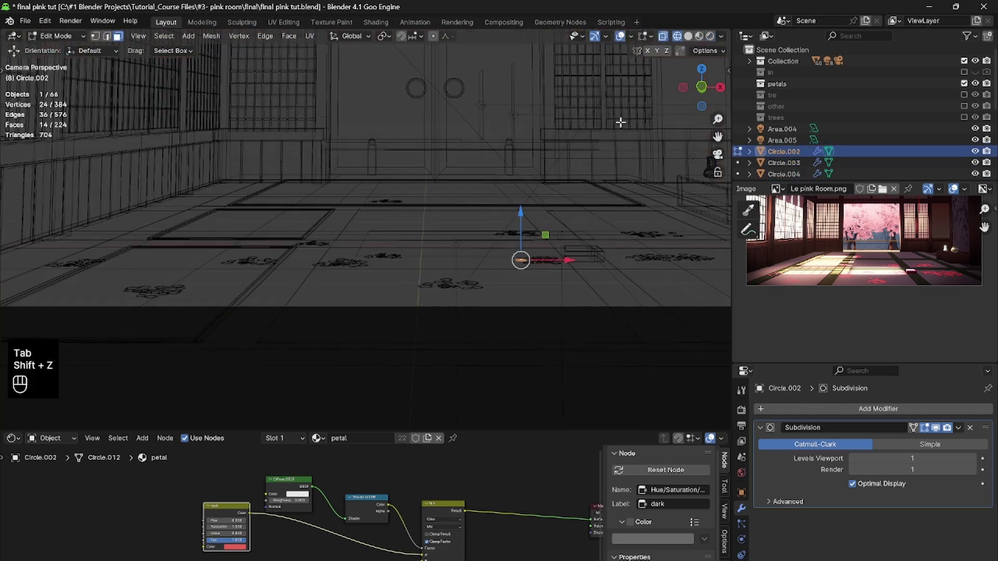
key("l")
key("l")
key("l")
key("l")
key("l")
key("l")
key("shift+d")
key("s")
key("r")
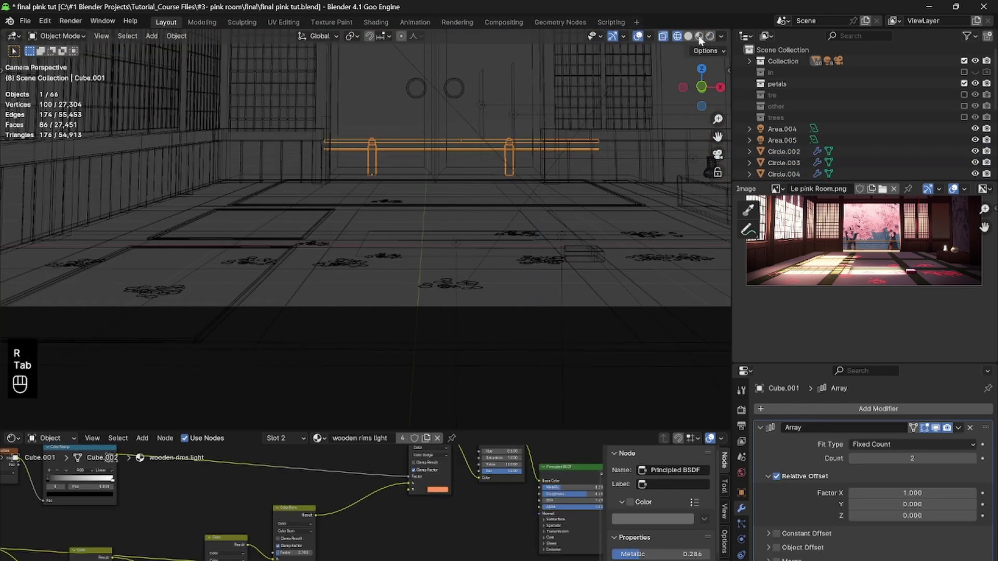
key("ctrl+s")
key("ctrl+s")
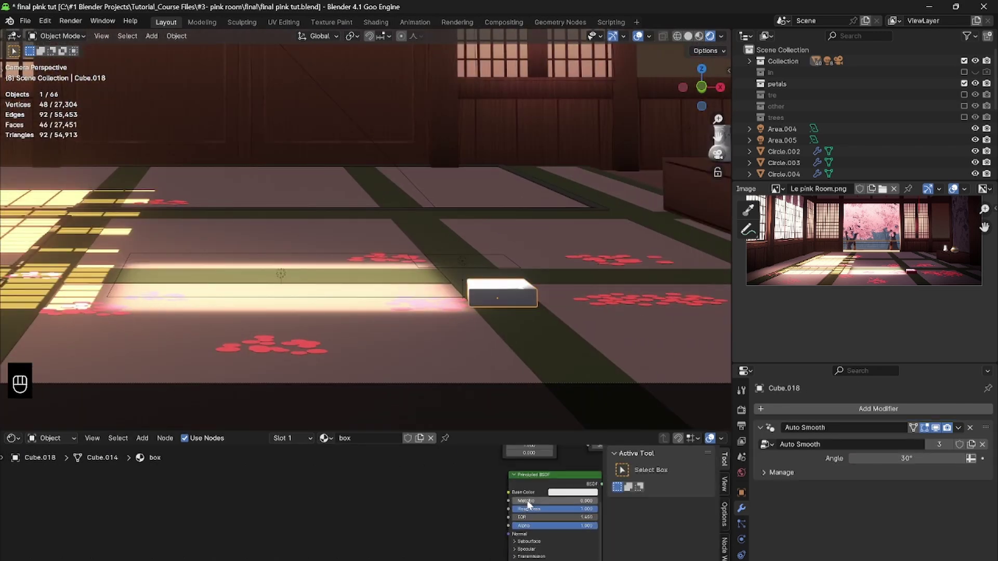
- In the box's "box" material, add a Hue/Saturation/Value node and connect it to the Principled BSDF's Base Color
middle_click_drag(514, 493, 526, 490)
key("ctrl+s")
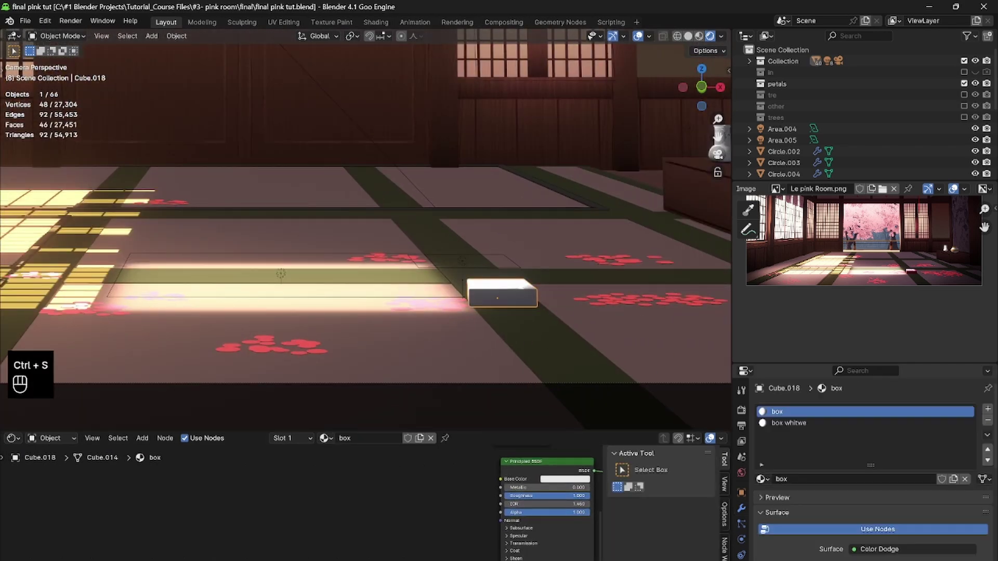
scroll(530, 499, "up", 4)
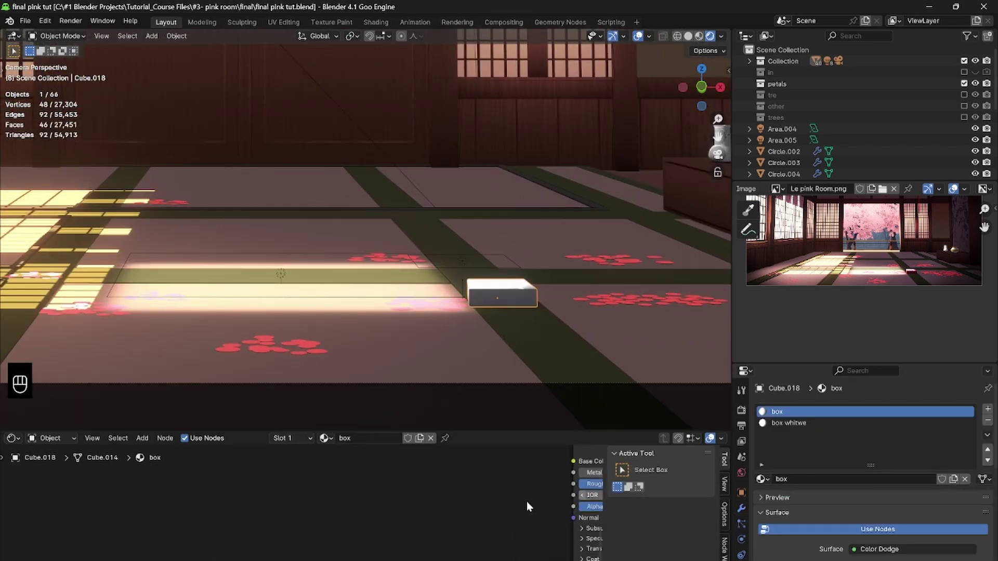
middle_click_drag(527, 501, 408, 507)
left_click(535, 479)
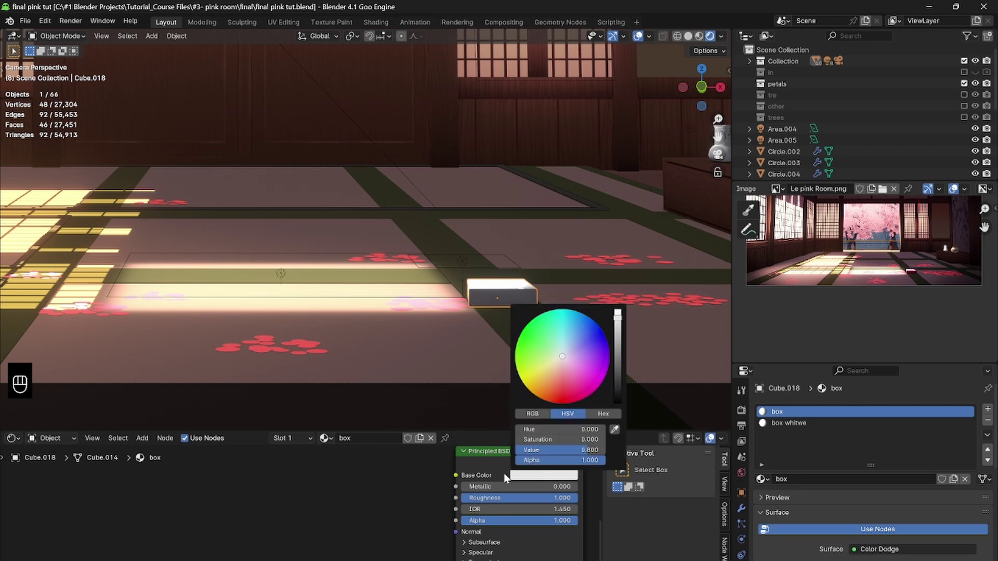
key("shift+a")
type("H")
key("Return")
left_click(341, 495)
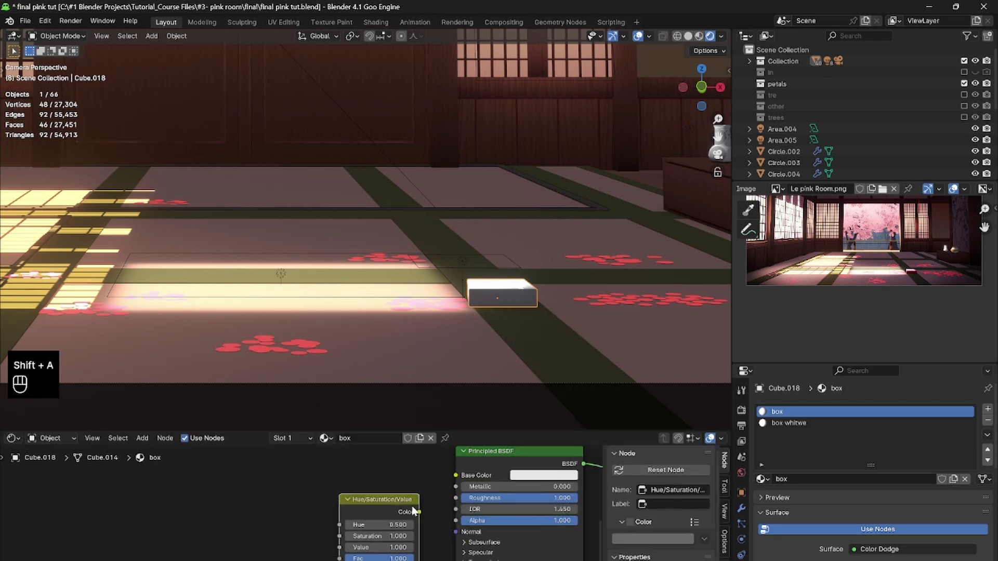
left_click_drag(419, 510, 457, 475)
- Give the Hue/Saturation/Value node a deep pink color with saturation 0.910 and set its Value to 2
left_click(414, 559)
left_click_drag(483, 426, 485, 405)
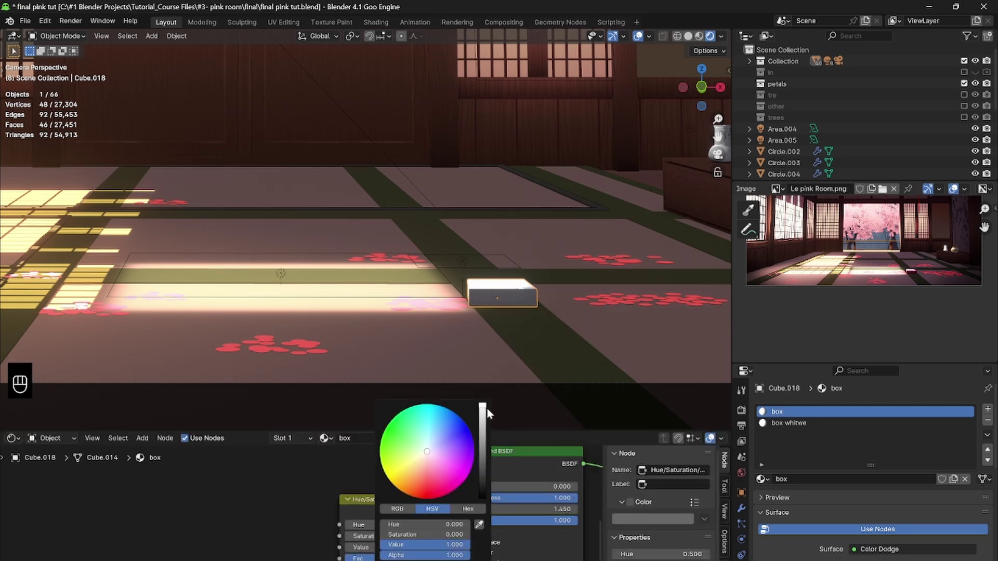
left_click(432, 466)
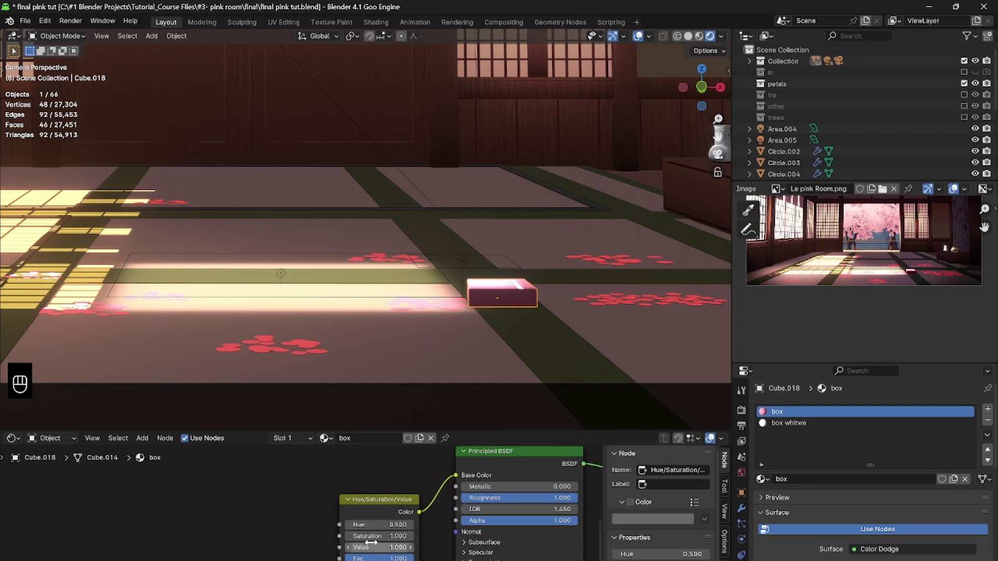
left_click(339, 547)
type("2")
key("Return")
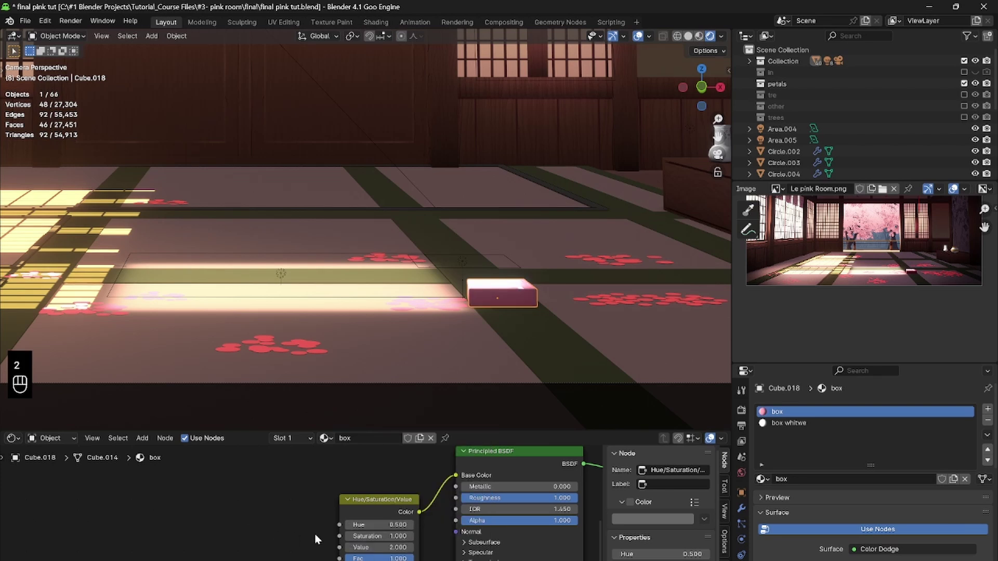
left_click(398, 560)
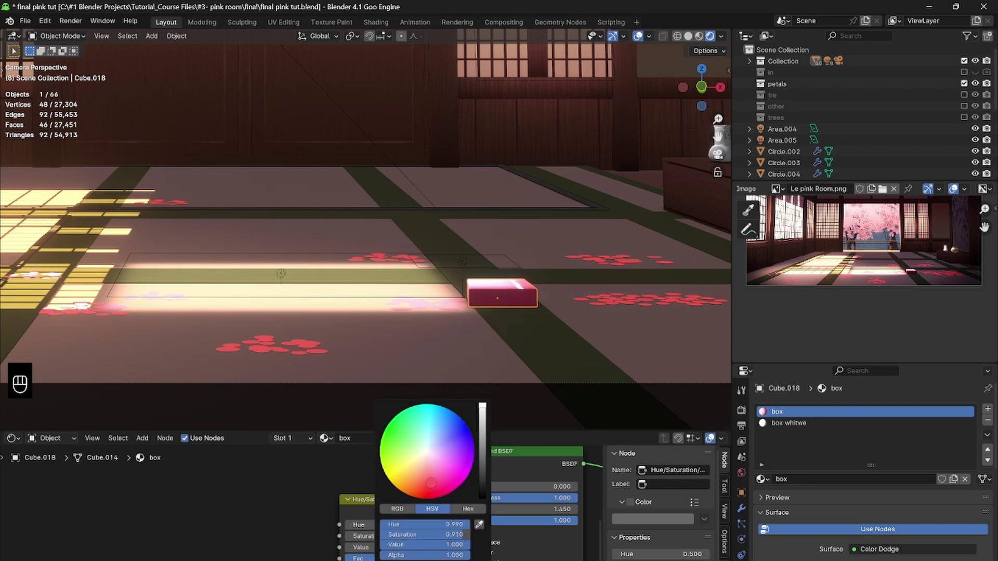
- In the "box whitwe" material, delete the Hue/Saturation/Value node, set the Base Color to white, and save the file
left_click(768, 424)
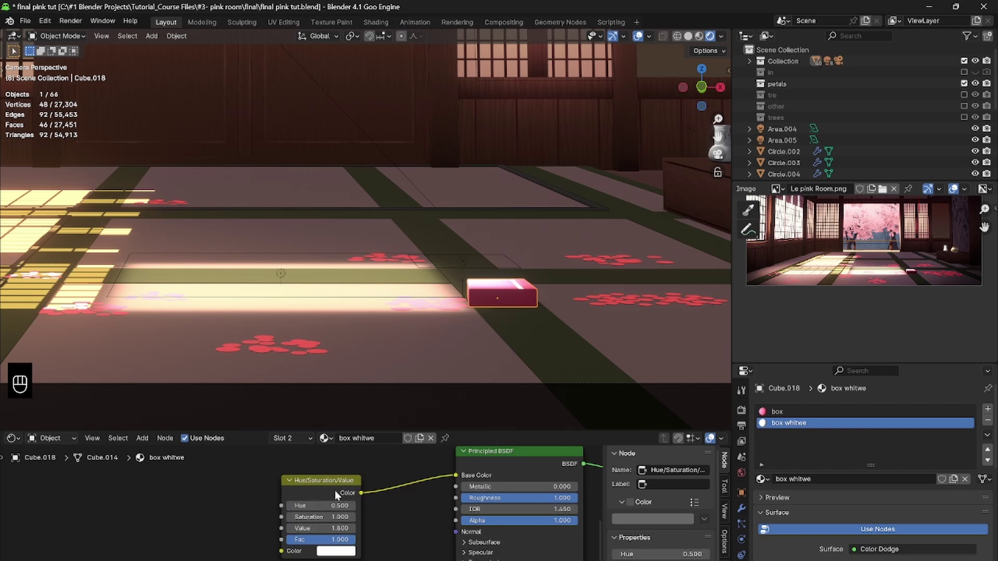
key("c")
left_click(557, 476)
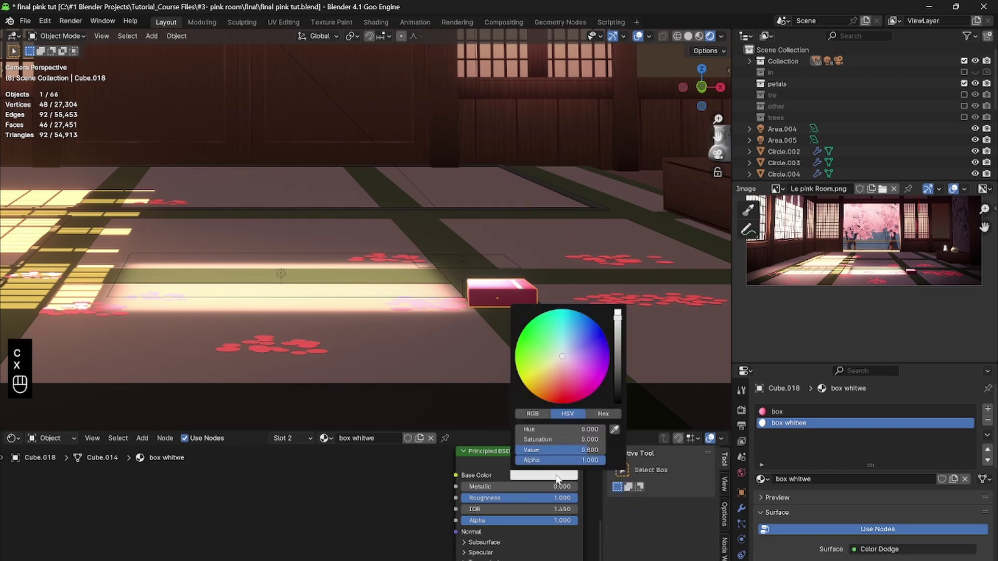
scroll(490, 287, "down", 3)
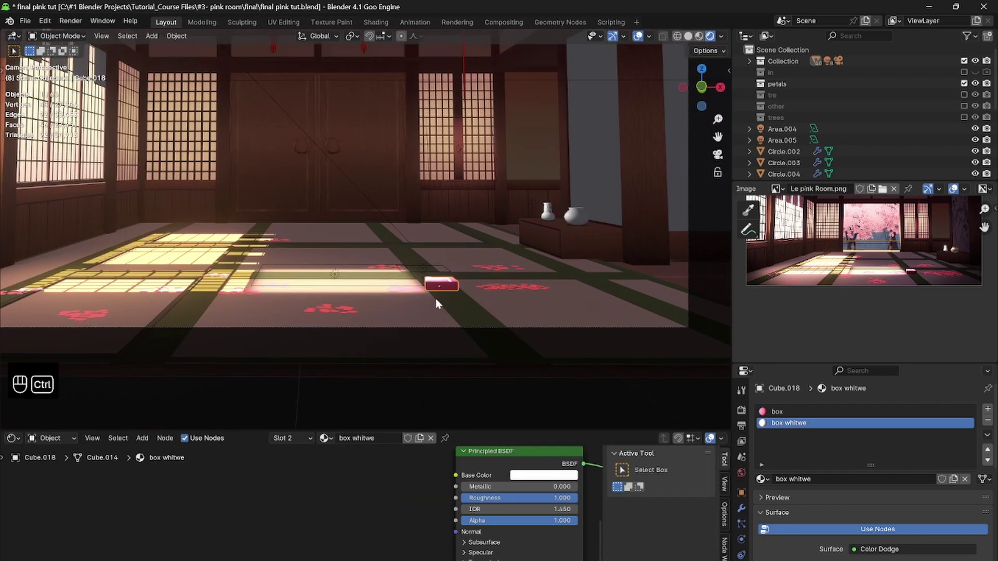
key("ctrl+s")
- Set the round pot's pottery.001 material to Metallic 0.547 and a bright orange Base Color with hue 0.076 and saturation 0.892
left_click(573, 214)
scroll(438, 505, "down", 2)
middle_click_drag(437, 505, 349, 515)
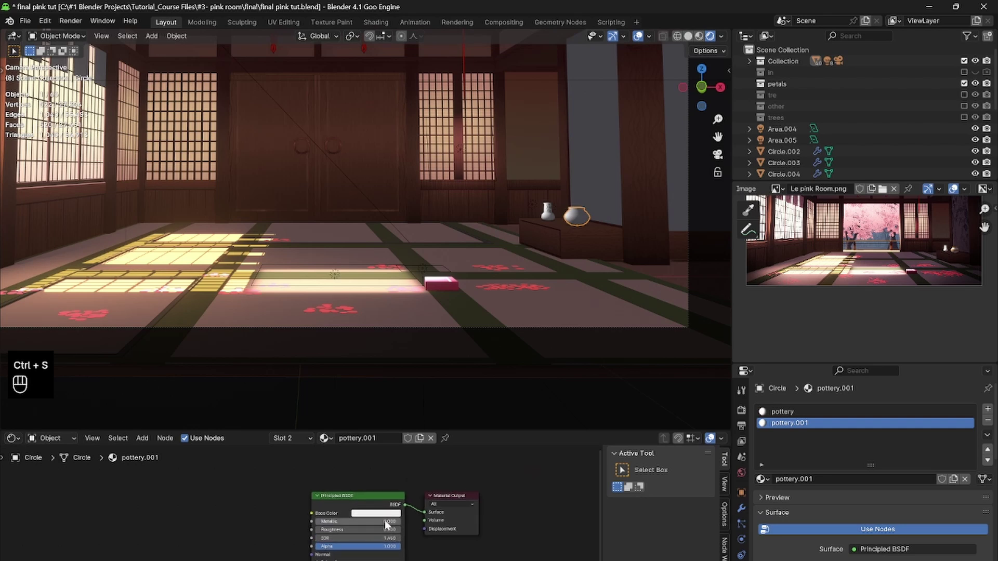
scroll(922, 251, "up", 8)
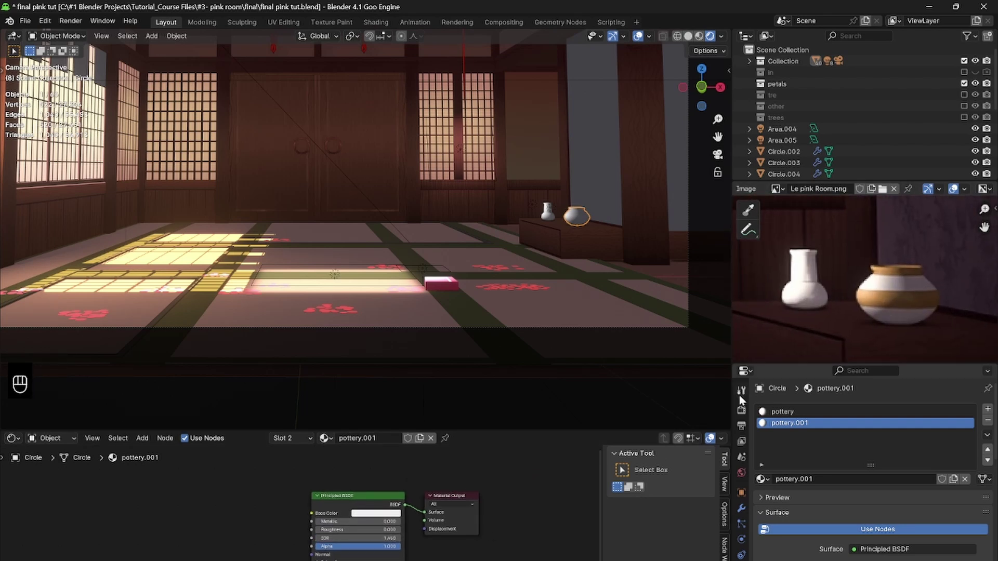
scroll(375, 525, "up", 3)
left_click_drag(379, 516, 437, 517)
left_click(430, 502)
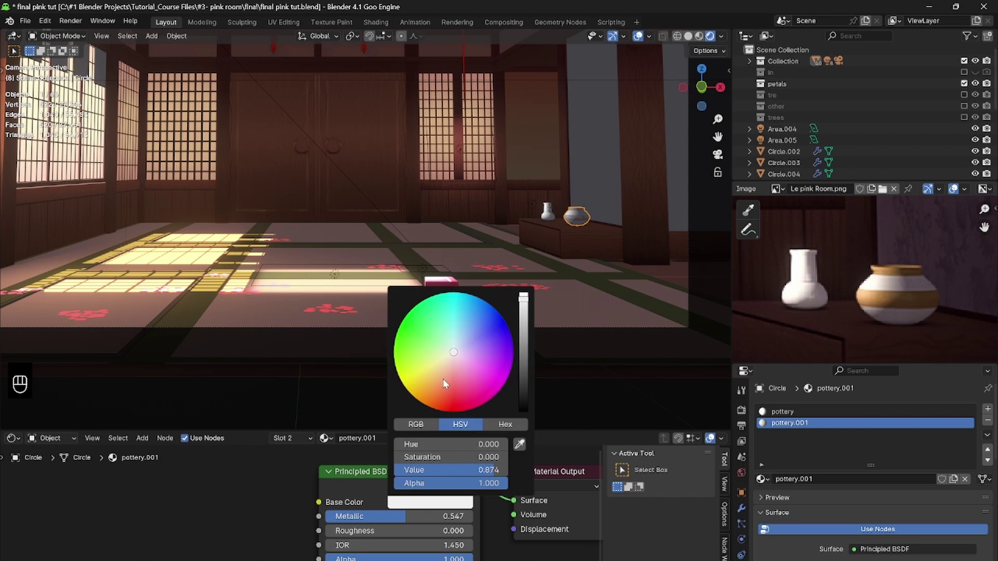
left_click(434, 385)
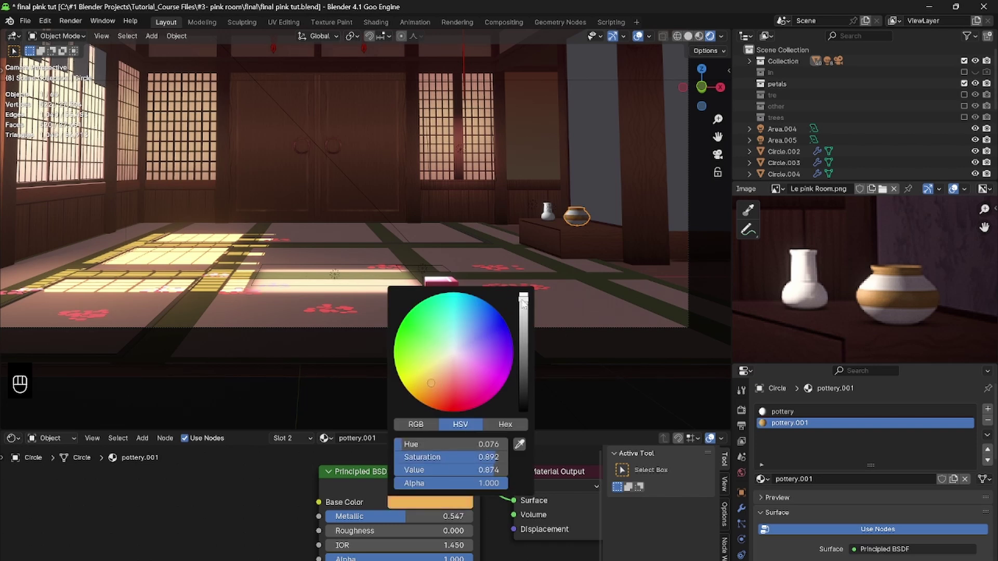
left_click_drag(523, 301, 522, 294)
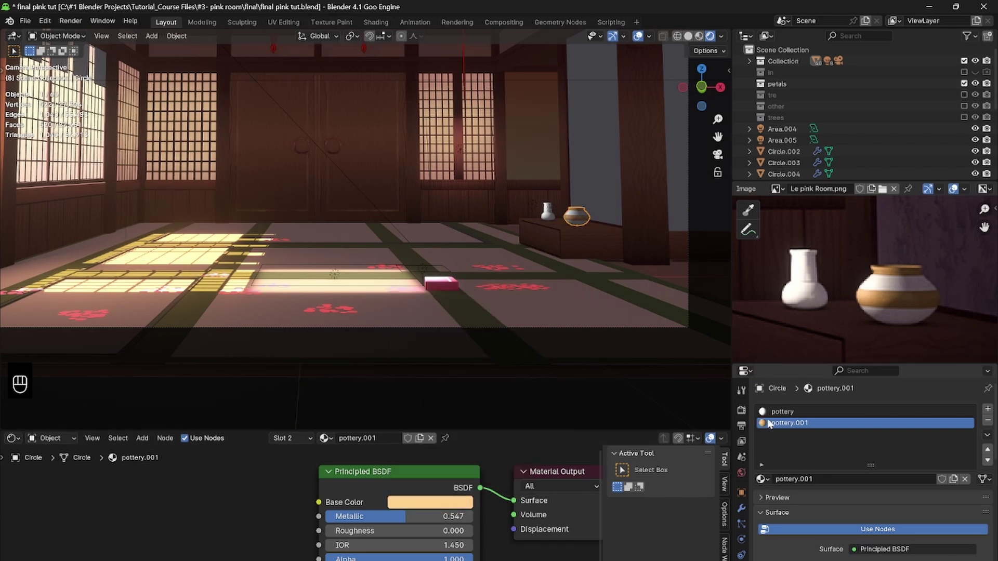
- Set the pottery material to Metallic 0.387 with a white Base Color and save the file
left_click(782, 411)
left_click_drag(364, 516, 381, 516)
left_click(430, 502)
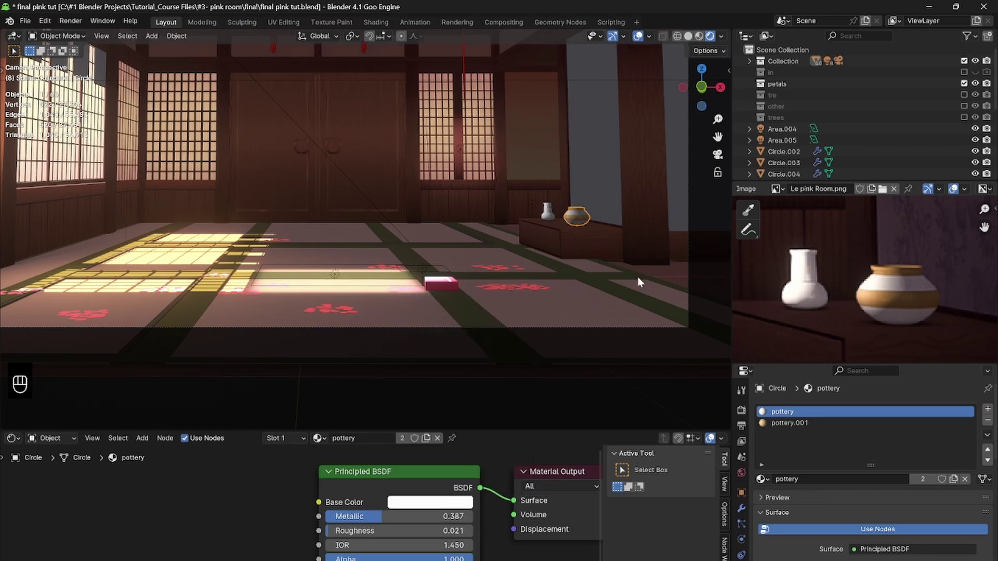
key("ctrl+s")
- In the pottery.001 material, add a Hue/Saturation/Value node and connect it to the Principled BSDF's Base Color
scroll(572, 254, "up", 5)
left_click(790, 423)
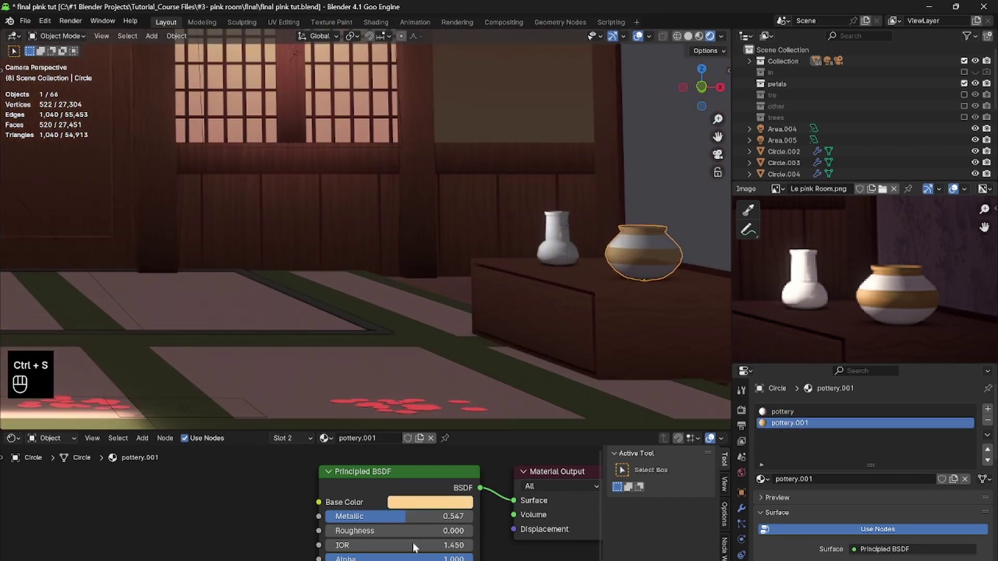
key("shift+a")
left_click(208, 461)
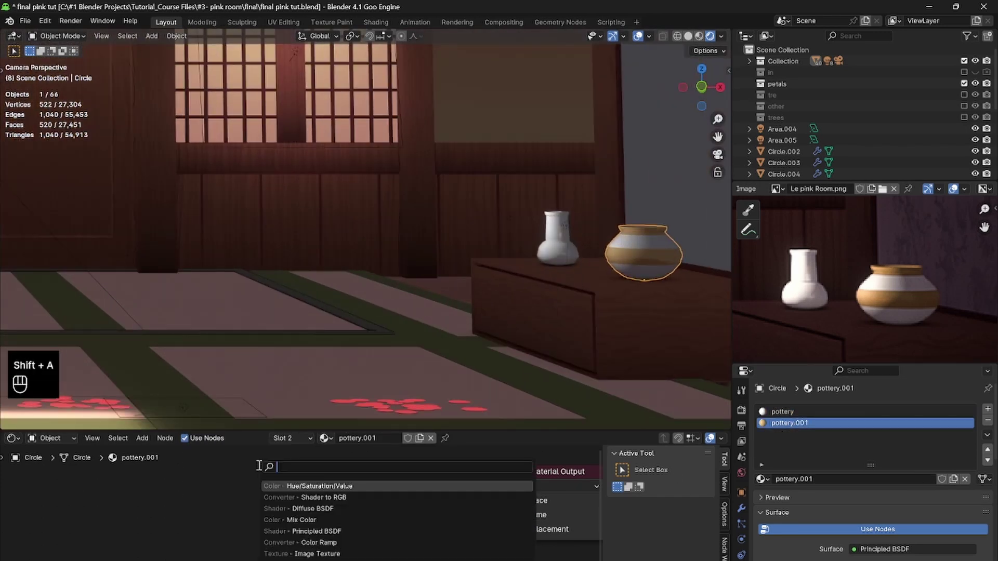
left_click(306, 486)
left_click(192, 484)
left_click_drag(239, 494, 314, 502)
- Set the pottery.001 Hue/Saturation/Value node's Color to orange with hue 0.075, saturation 0.813 and value 1.000, adjust its Value input, and save
left_click(197, 560)
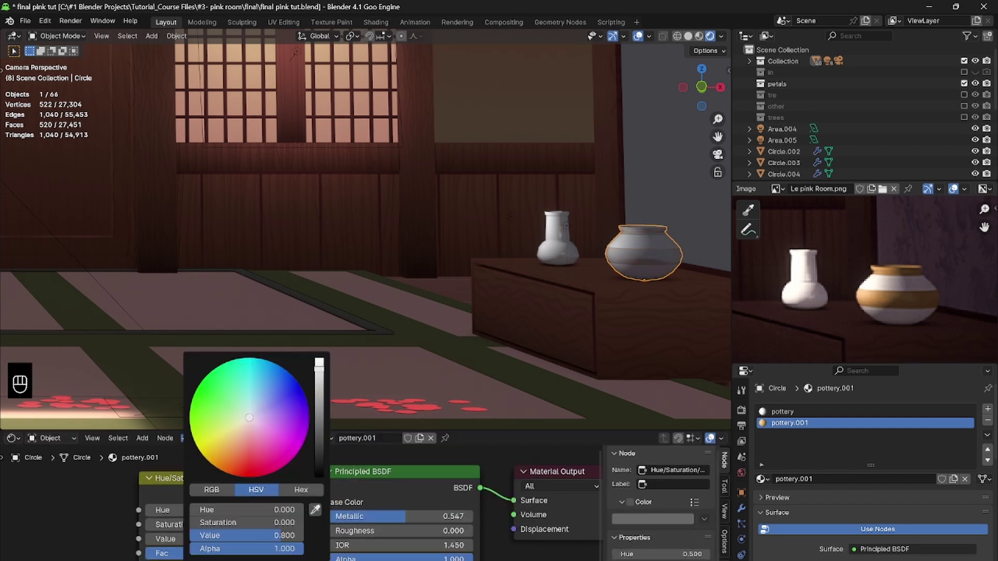
left_click(234, 442)
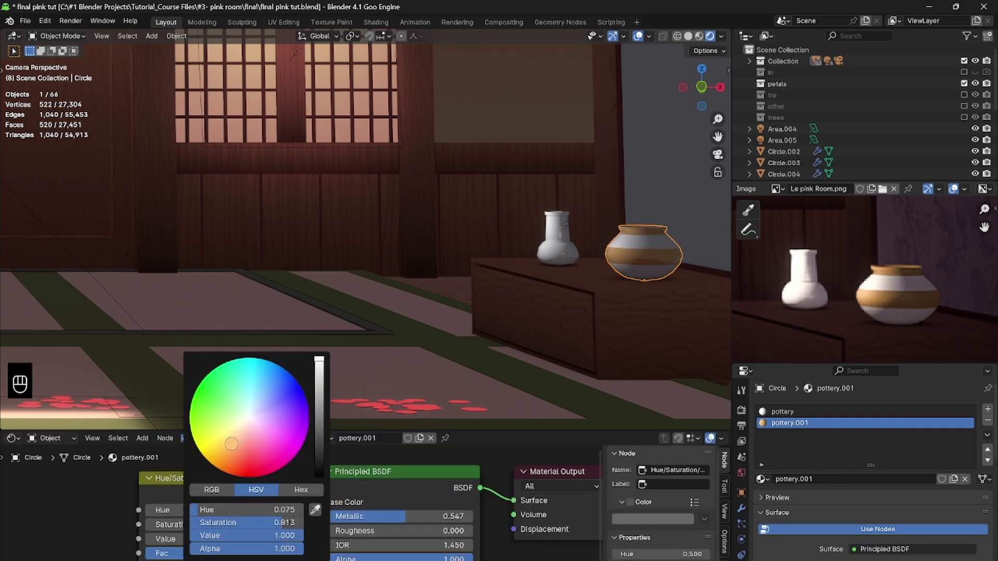
left_click(171, 539)
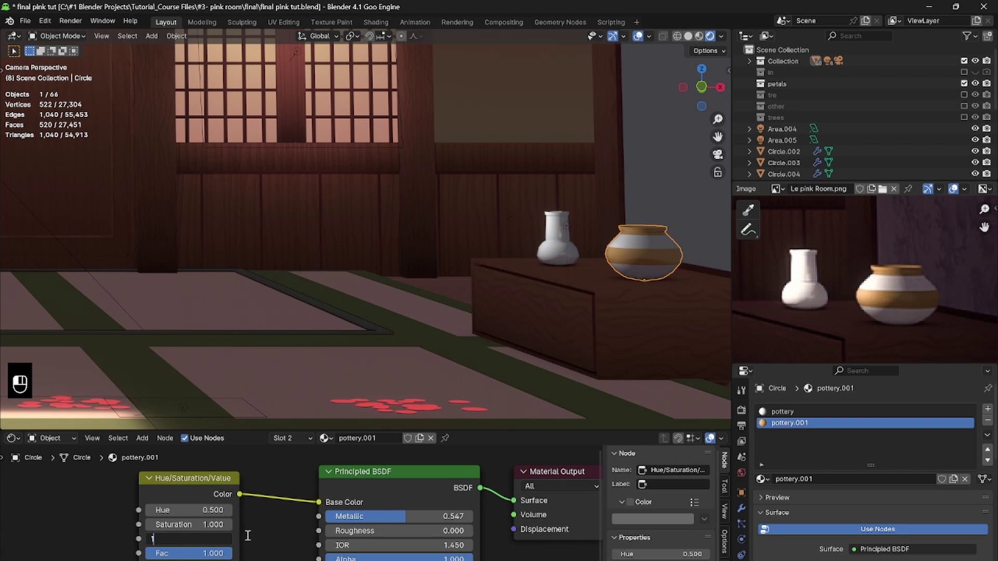
key("Return")
key("ctrl+s")
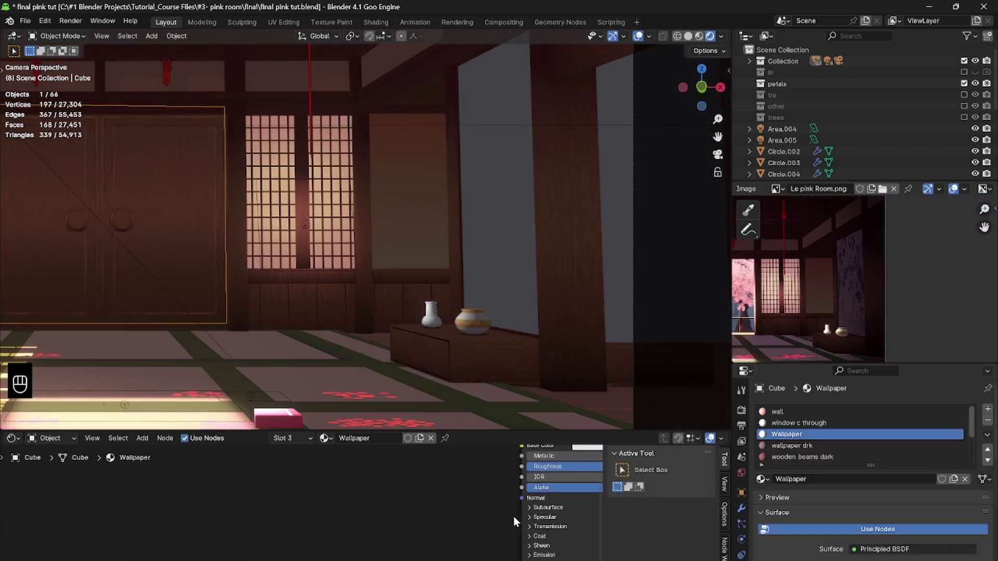
- Add an Image Texture node to the Wallpaper material and preview its color on the material output
key("b")
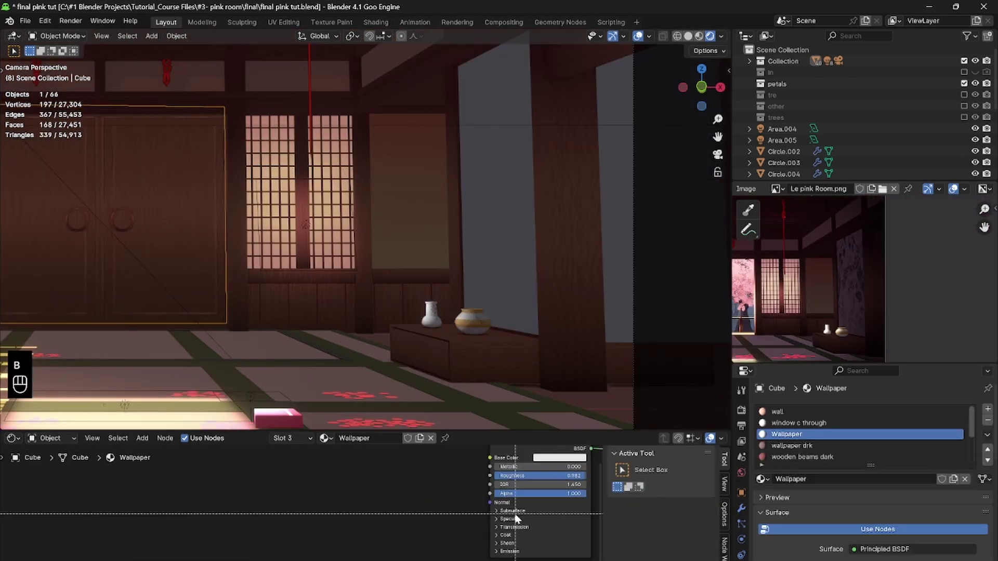
key("n")
middle_click_drag(513, 517, 429, 524, "ctrl")
key("ctrl+s")
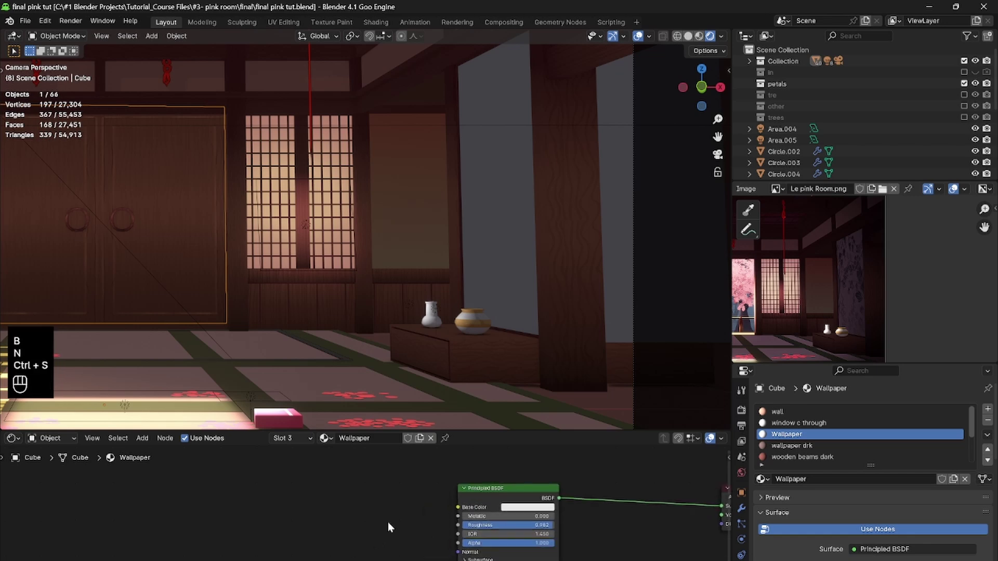
key("shift+a")
type("im")
left_click(422, 478)
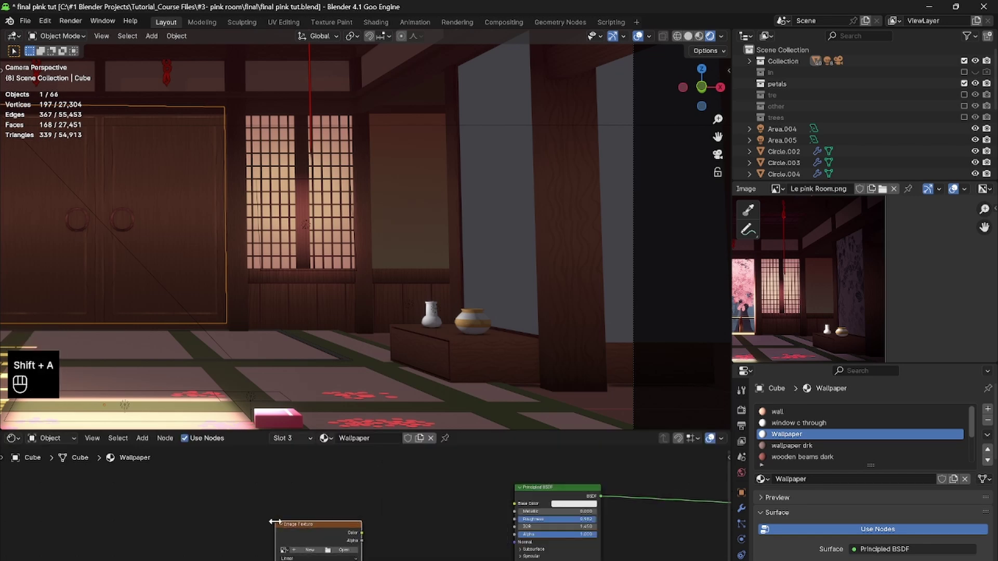
left_click(336, 533)
left_click(333, 524, "ctrl+shift")
- Load the botanical flower illustration into the Image Texture node and feed its color into the Principled BSDF's Base Color
scroll(364, 520, "up", 3)
left_click(436, 538)
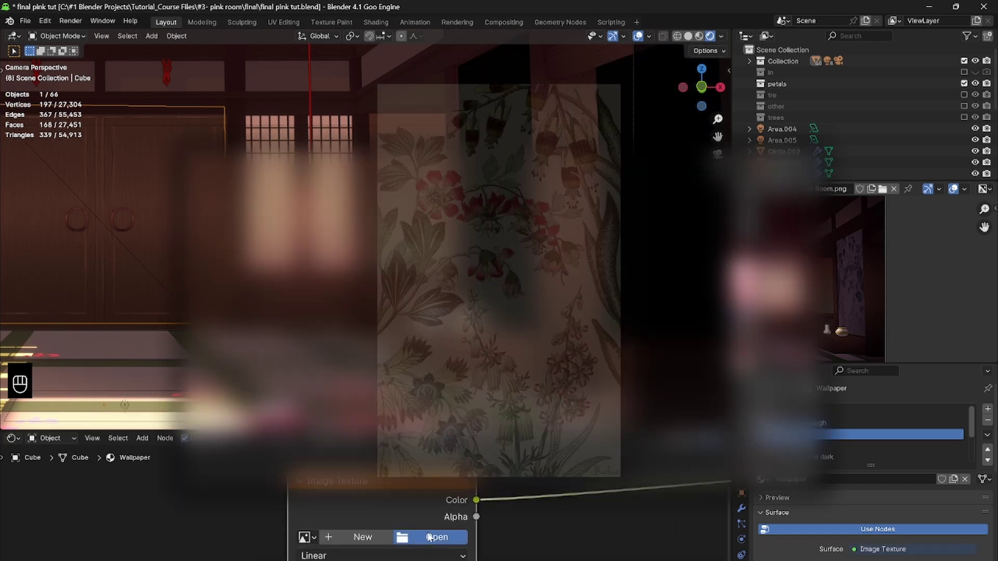
left_click(250, 208)
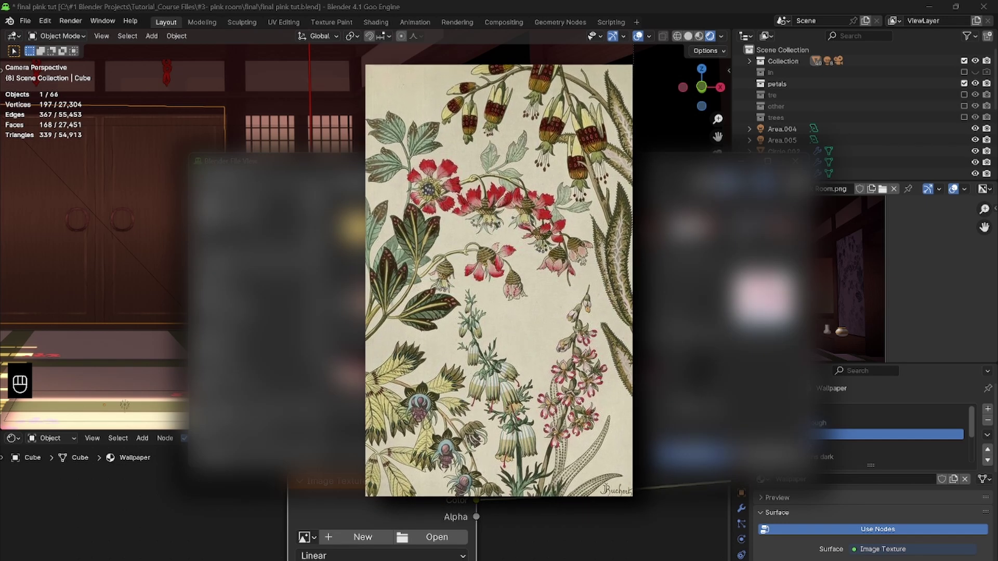
key("Return")
left_click_drag(335, 511, 259, 531)
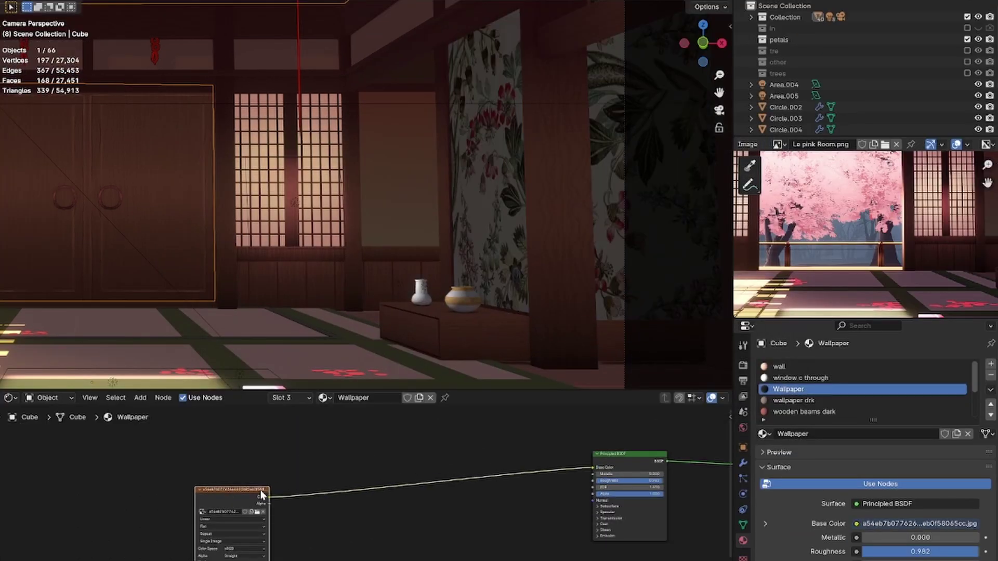
- Add connected Texture Coordinate and Mapping nodes to the wallpaper's Image Texture
key("ctrl+t")
middle_click_drag(299, 491, 458, 425)
key("n")
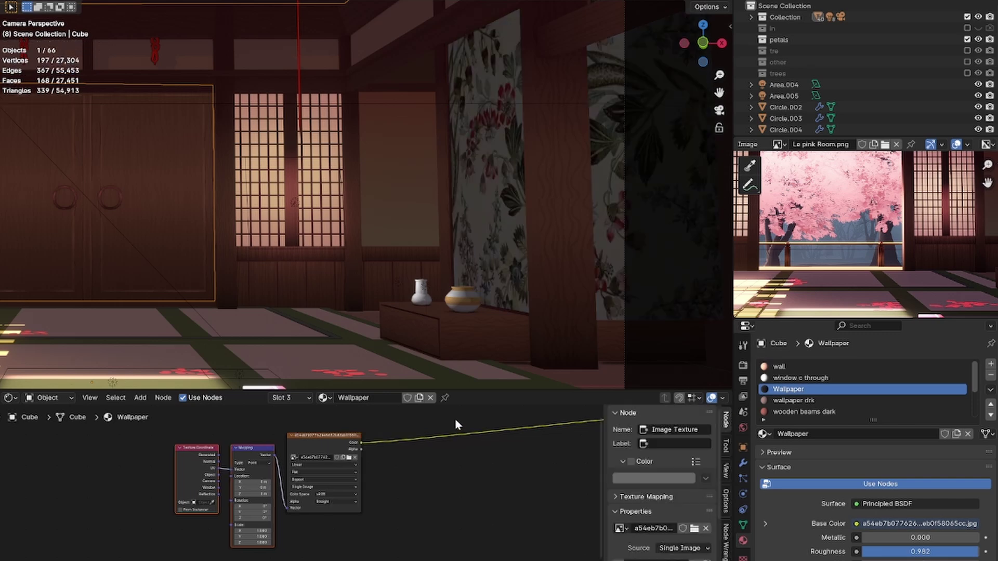
key("n")
- Insert a Mix Color node before the Principled BSDF and plug the wallpaper image's color into its Factor
scroll(463, 470, "down", 2)
key("shift+a")
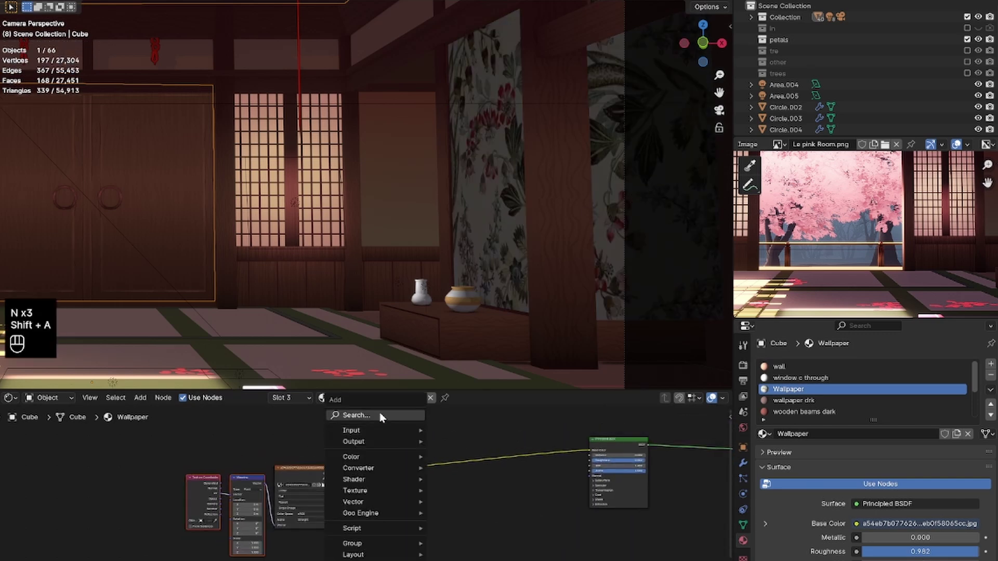
left_click(383, 415)
type("mix")
key("Return")
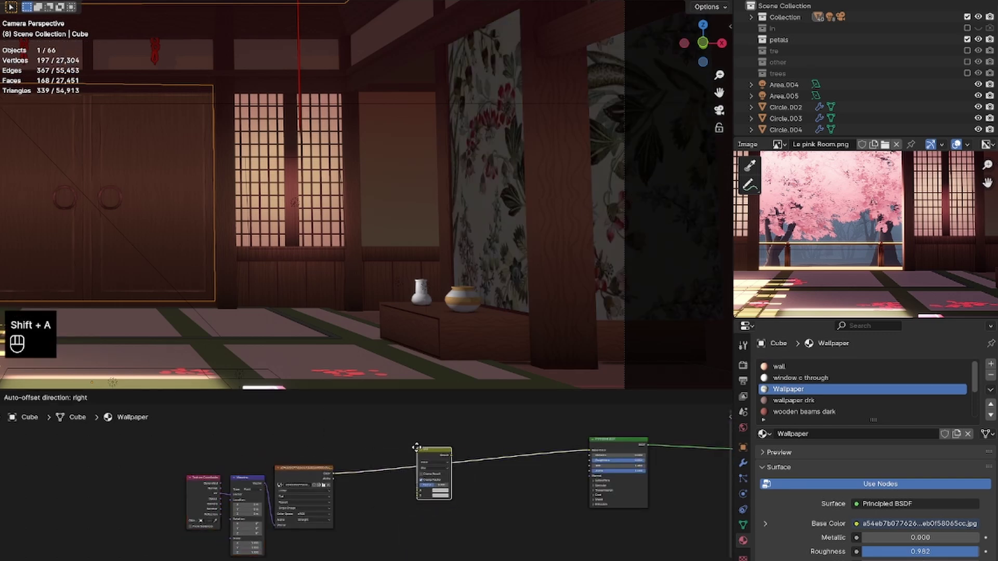
left_click(399, 464)
scroll(395, 468, "up", 3)
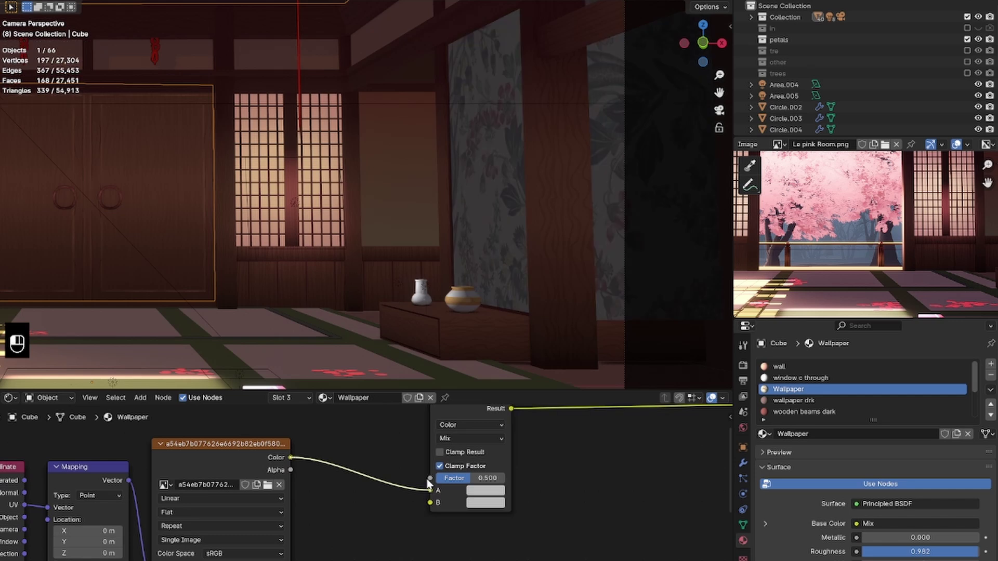
left_click_drag(429, 492, 430, 477)
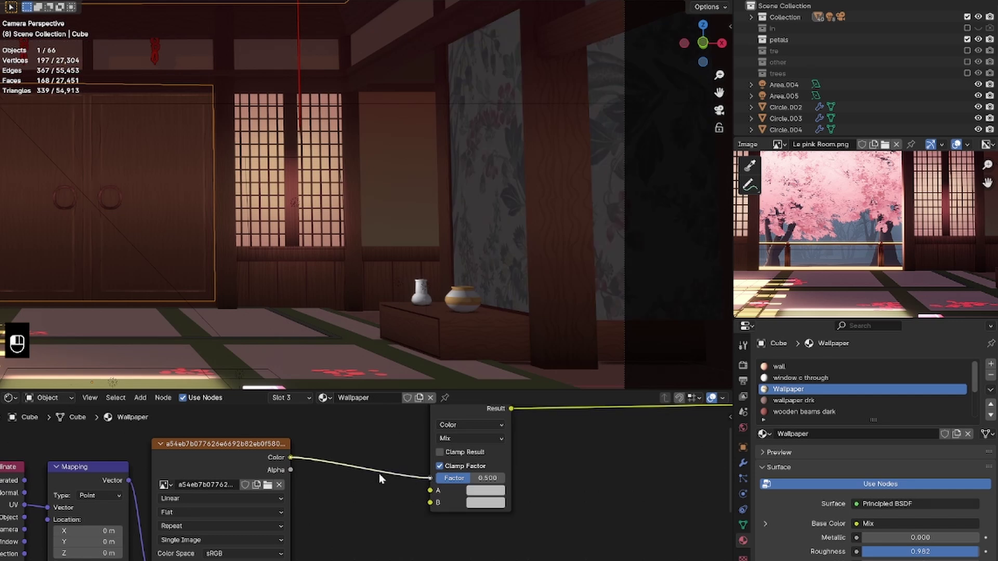
- Set the Mix node's color A to dark gray with value about 0.098 and color B to hue 0.013, saturation 0.259, value 0.500
left_click(484, 491)
left_click_drag(586, 384, 583, 376)
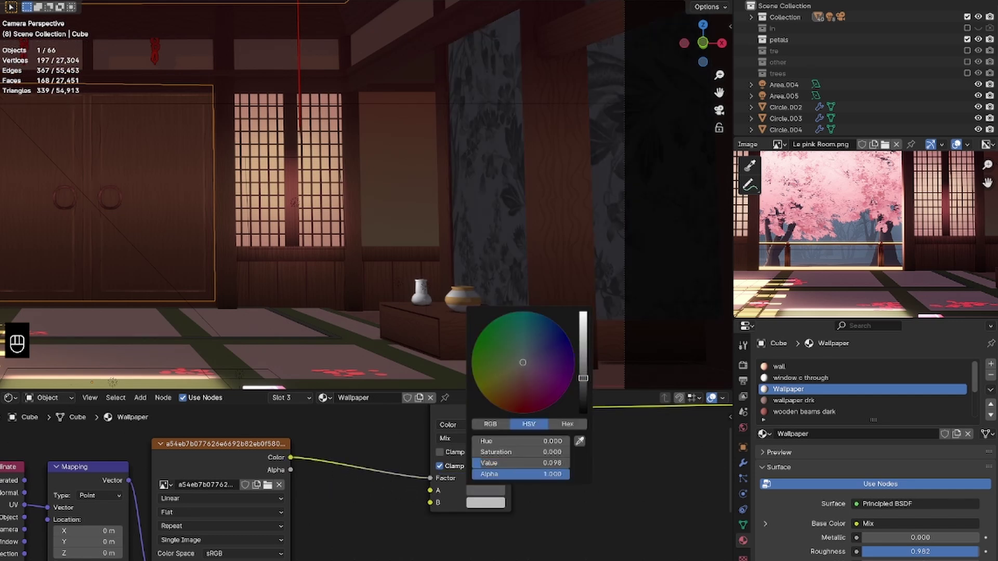
key("Escape")
left_click(485, 490)
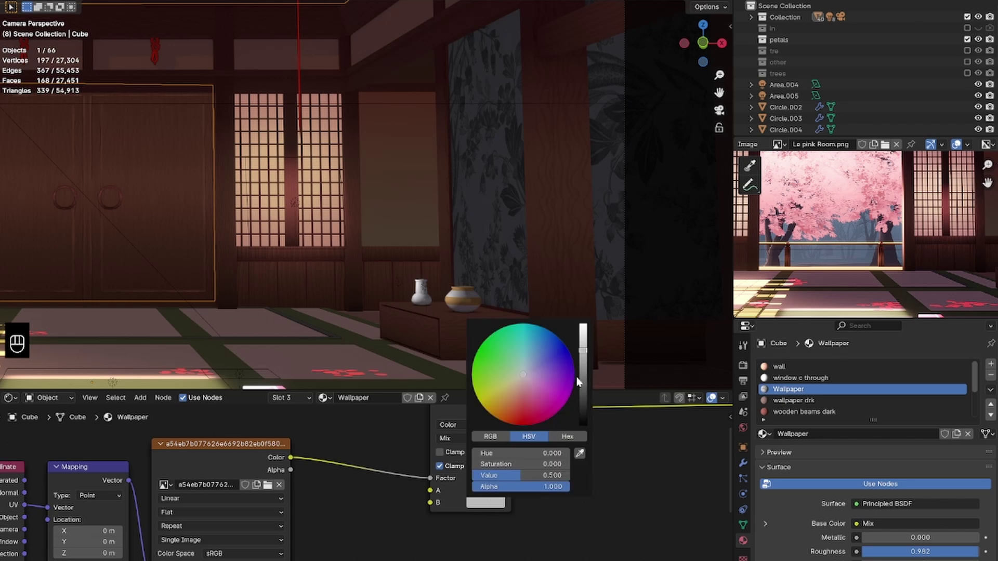
left_click_drag(521, 392, 520, 387)
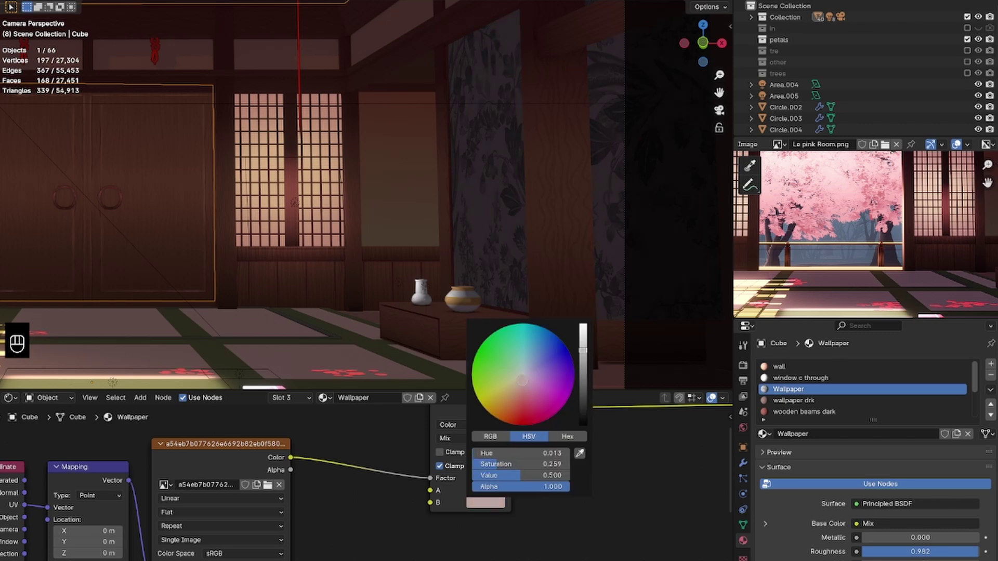
- Insert a Hue/Saturation/Value node between the Mix node and the Principled BSDF, raise its Value, and save the file
scroll(568, 455, "down", 5)
key("shift+a")
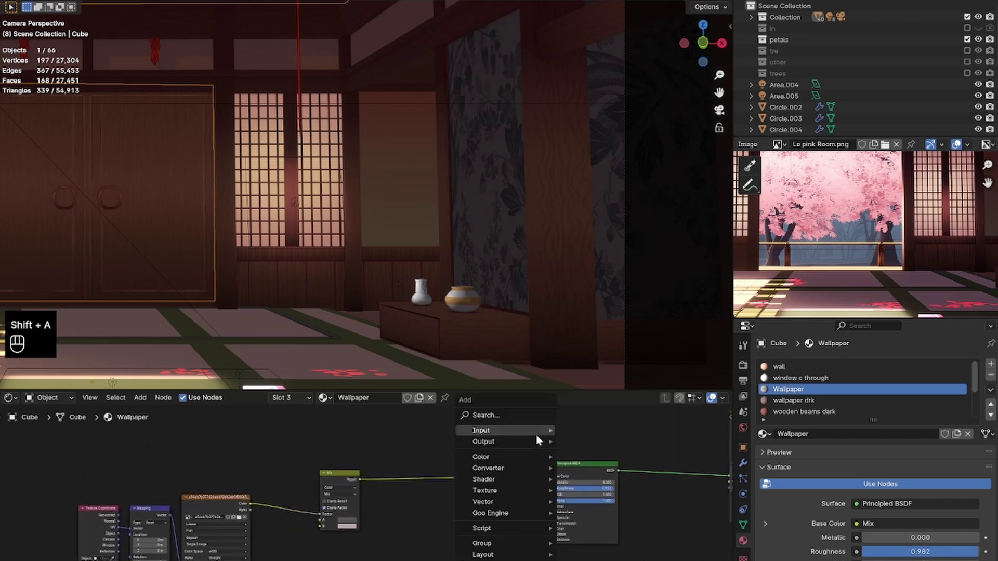
left_click(511, 416)
type("hue")
key("Return")
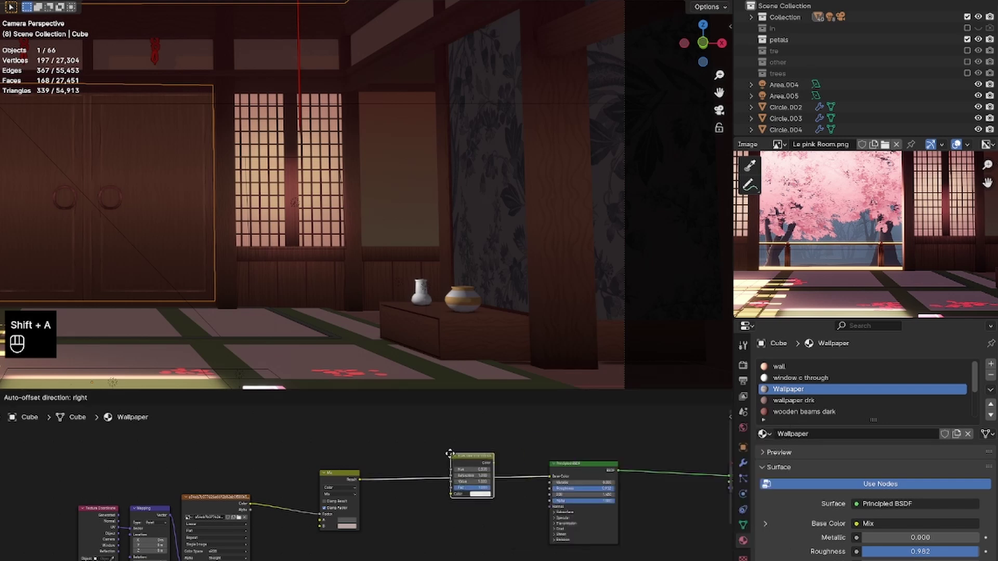
left_click(471, 475)
key("Return")
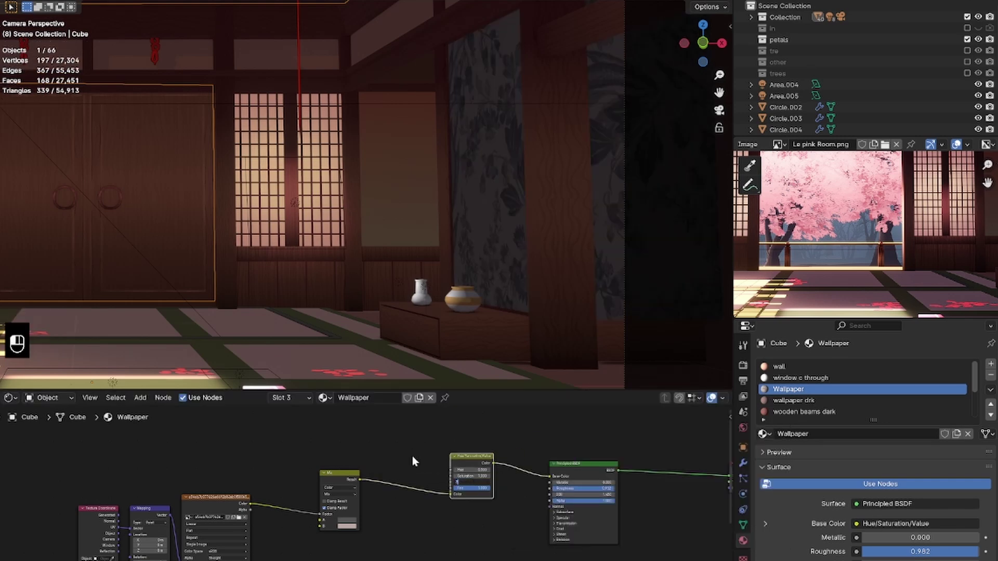
key("ctrl+s")
- Spread the Wallpaper nodes apart to make room between the Mix node and the Hue/Saturation/Value node
scroll(380, 467, "down", 2)
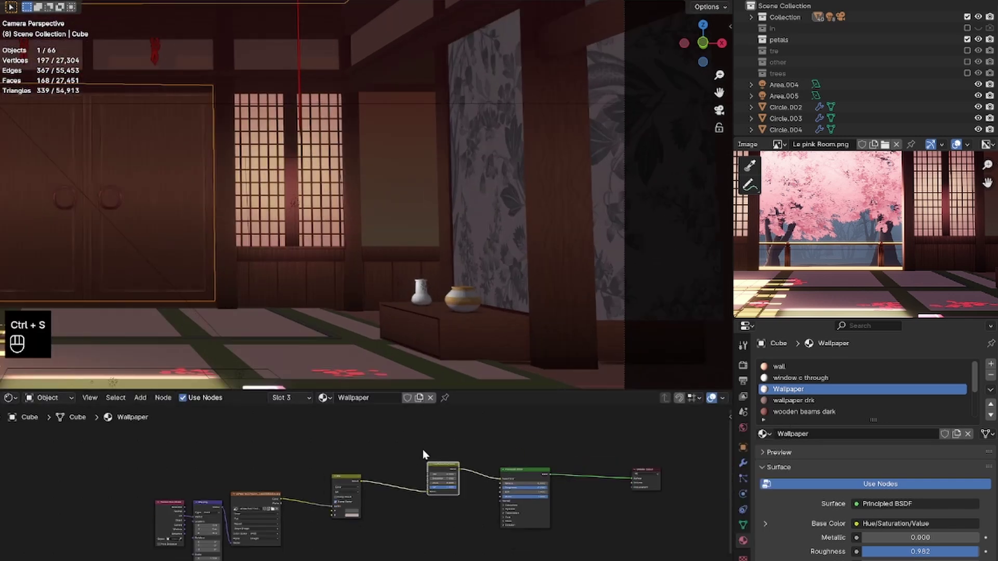
left_click_drag(445, 438, 123, 555)
key("g")
scroll(363, 468, "up", 3)
middle_click_drag(320, 488, 496, 428)
left_click_drag(534, 425, 494, 466)
middle_click_drag(514, 468, 484, 493)
key("g")
left_click(618, 450)
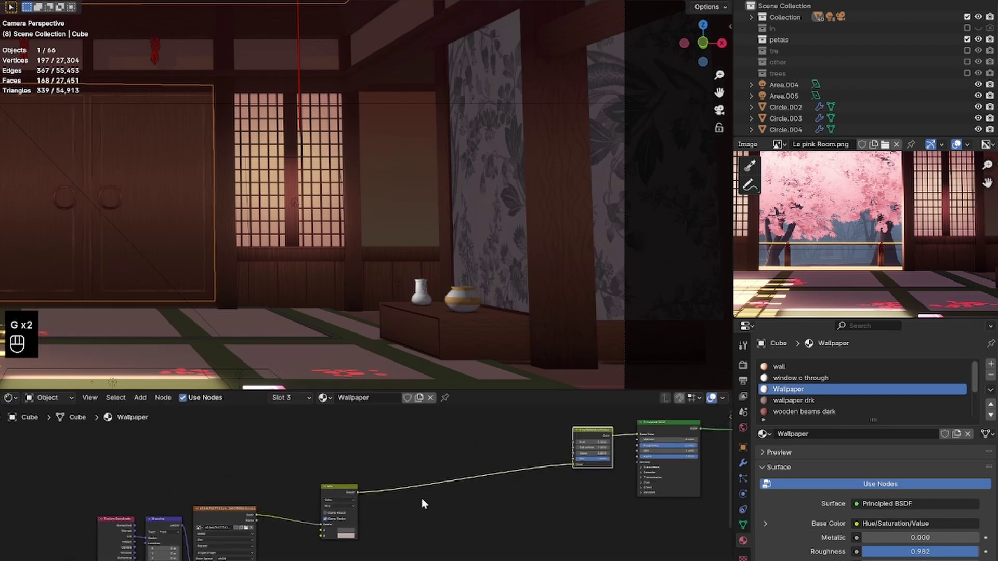
- Duplicate the Mix node and insert the copy between the original Mix and the Hue/Saturation/Value node
left_click(338, 494)
key("shift+d")
left_click(376, 456)
- Add a Color Ramp node and connect its color to the second Mix node's Factor
middle_click_drag(375, 456, 450, 466)
key("shift+a")
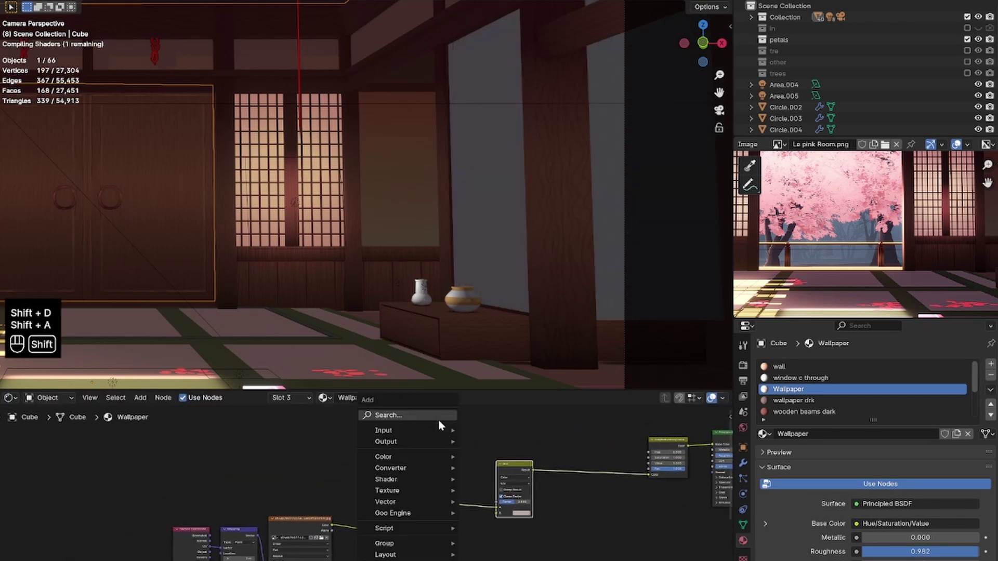
type("col")
left_click(487, 452)
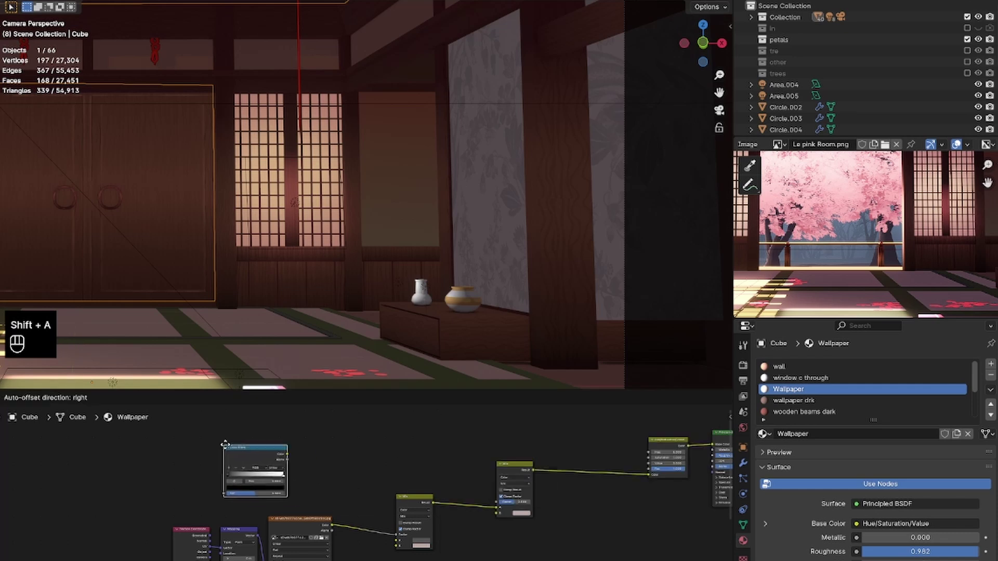
left_click(286, 456)
left_click_drag(293, 453, 497, 513)
key("g")
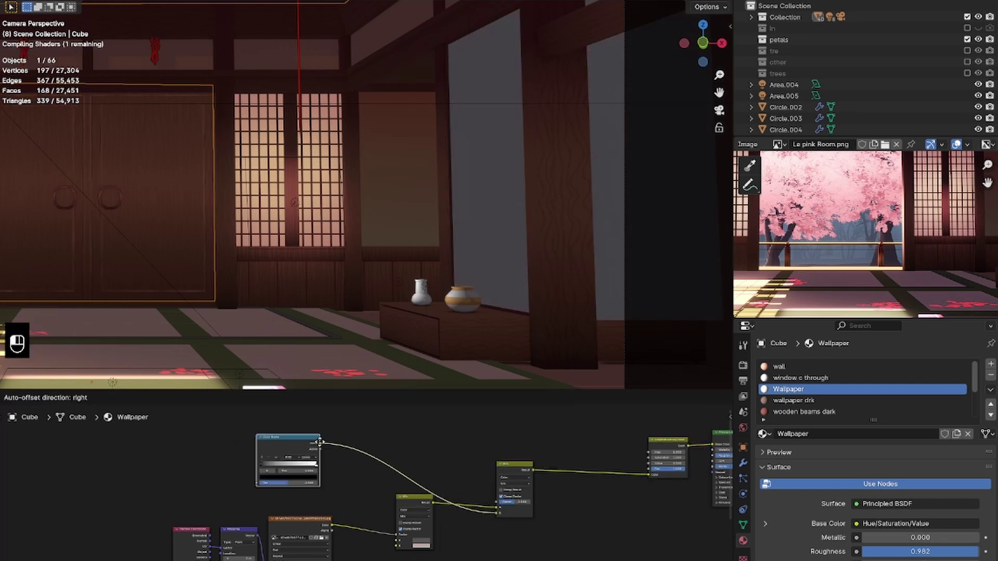
left_click(465, 488)
middle_click_drag(497, 507, 569, 516)
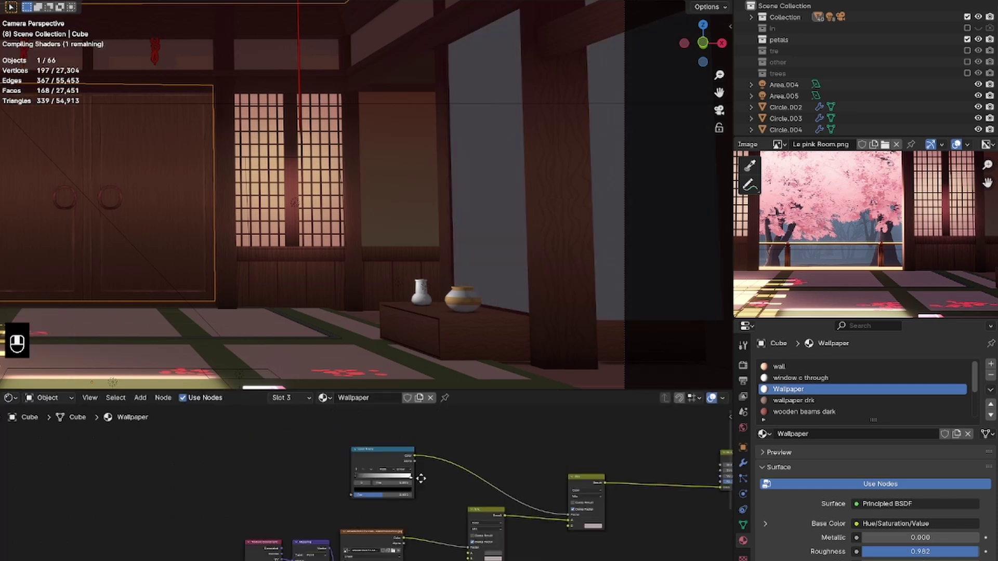
- Add a Gradient Texture feeding the Color Ramp and give it connected Texture Coordinate and Mapping nodes
key("shift+a")
type("grad")
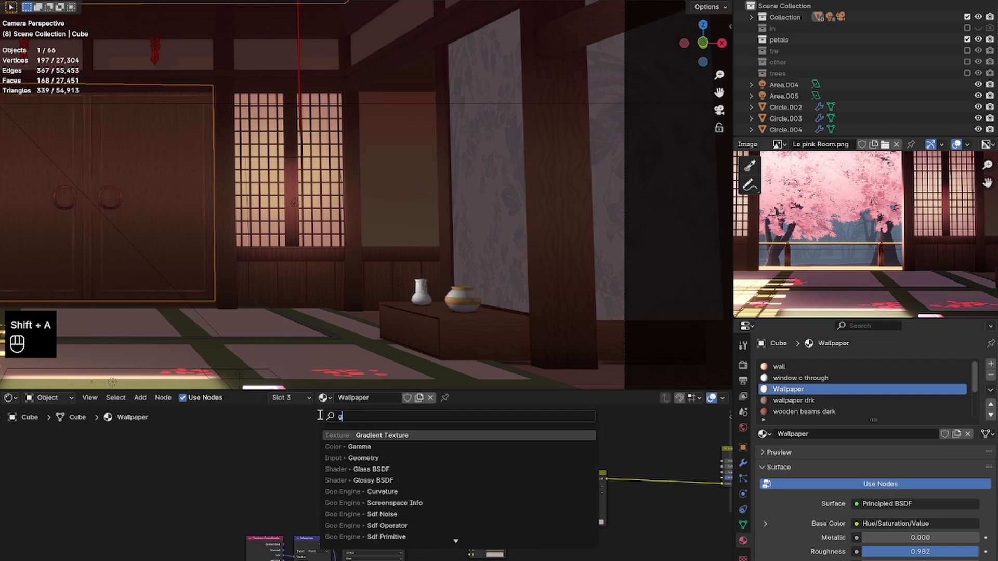
key("Return")
left_click(324, 463)
left_click_drag(323, 458, 304, 464)
key("ctrl+t")
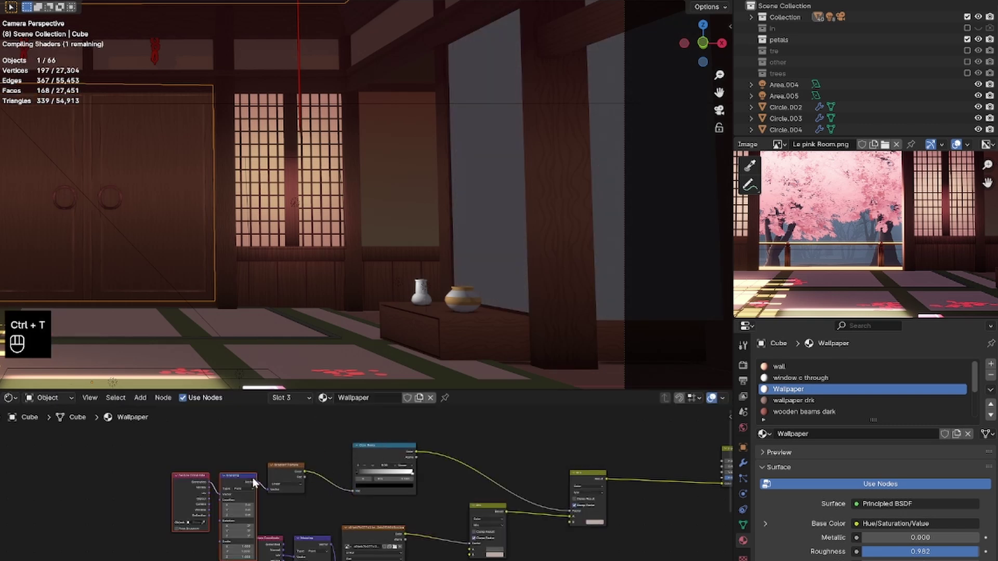
- Rotate the gradient's mapping, arrange the Color Ramp from white to black with the black stop moved toward the white, and save the file
scroll(375, 454, "up", 2)
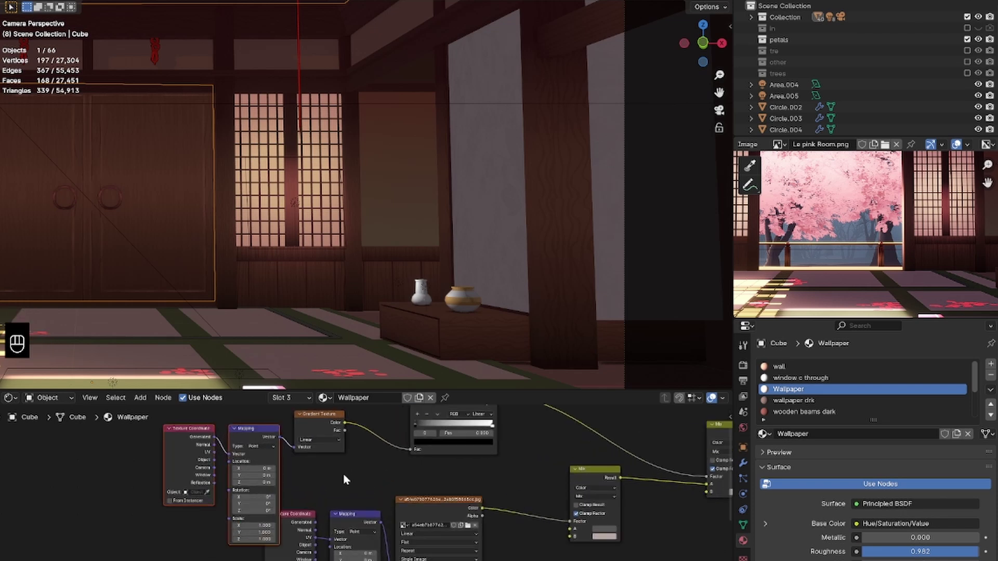
key("Return")
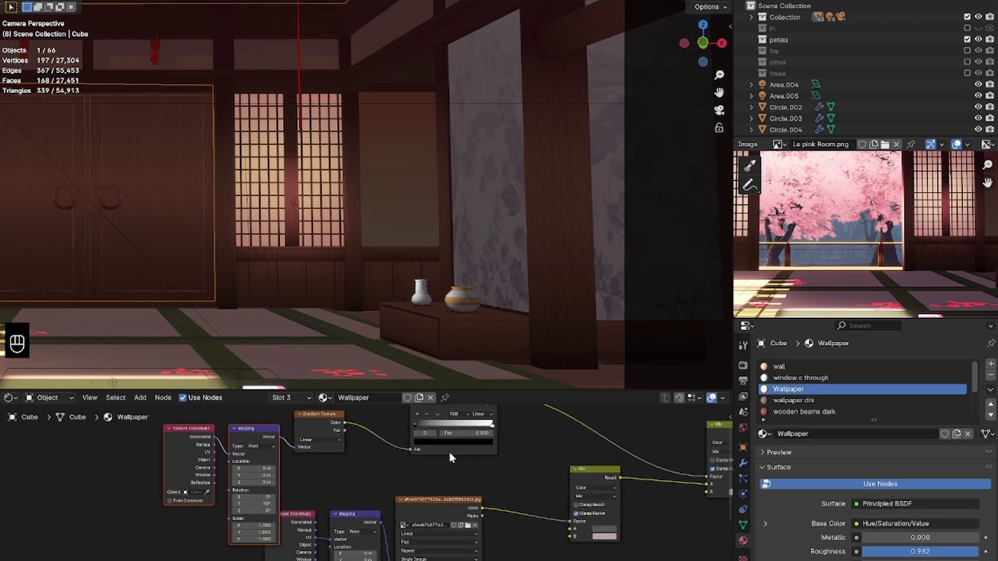
middle_click_drag(448, 419, 435, 434)
left_click_drag(480, 441, 451, 446)
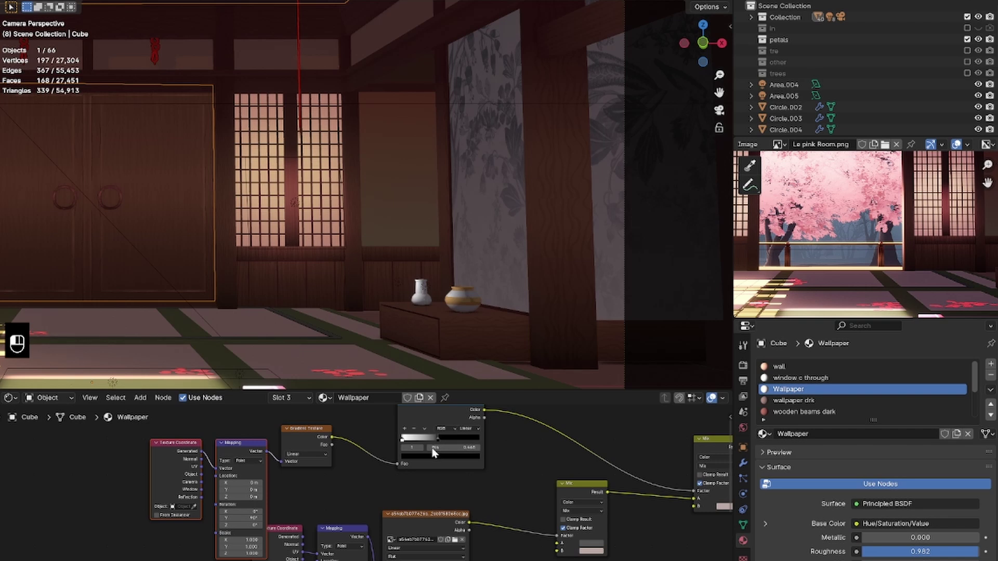
left_click(405, 440)
scroll(420, 441, "down", 2)
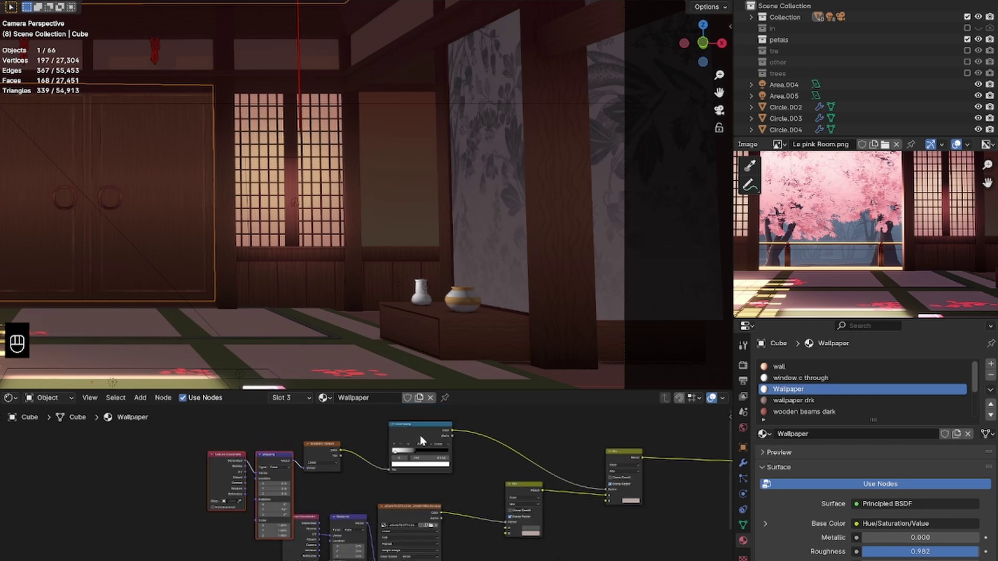
scroll(504, 467, "down", 5, "ctrl")
key("ctrl+s")
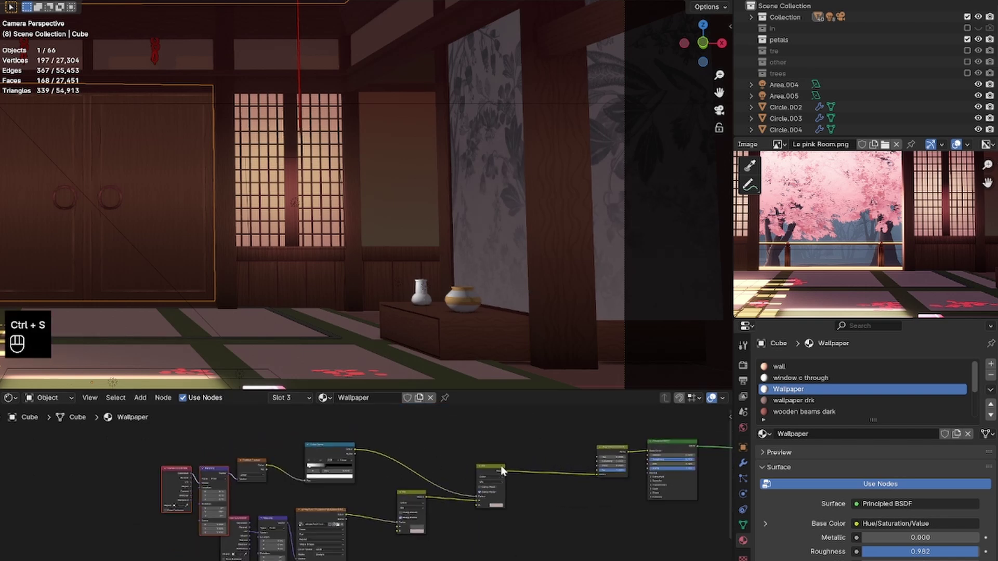
- Duplicate the Mix node, place the copy before the Hue/Saturation/Value node, and set its blending mode to Multiply
key("shift+d")
left_click(480, 412)
left_click(459, 445)
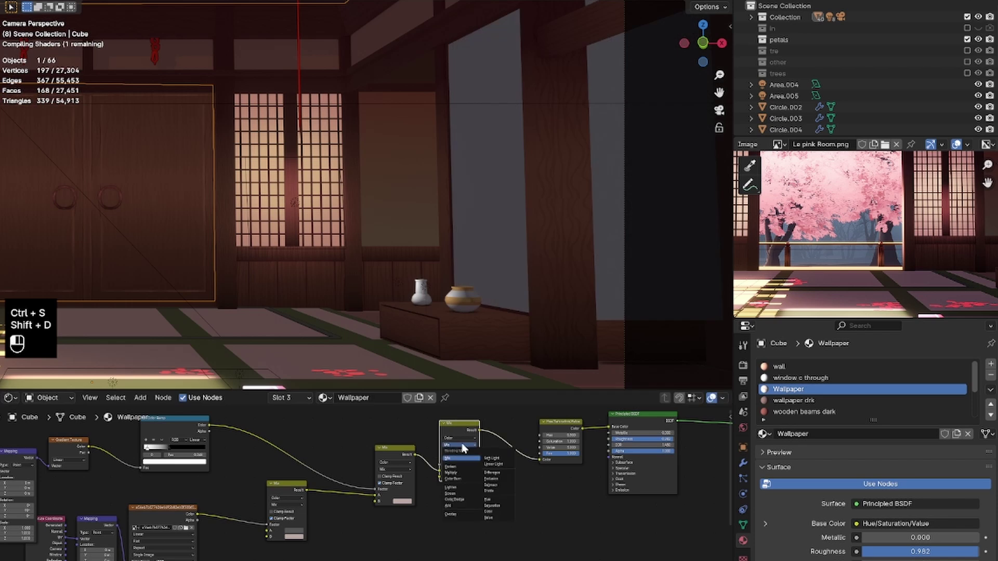
left_click(451, 473)
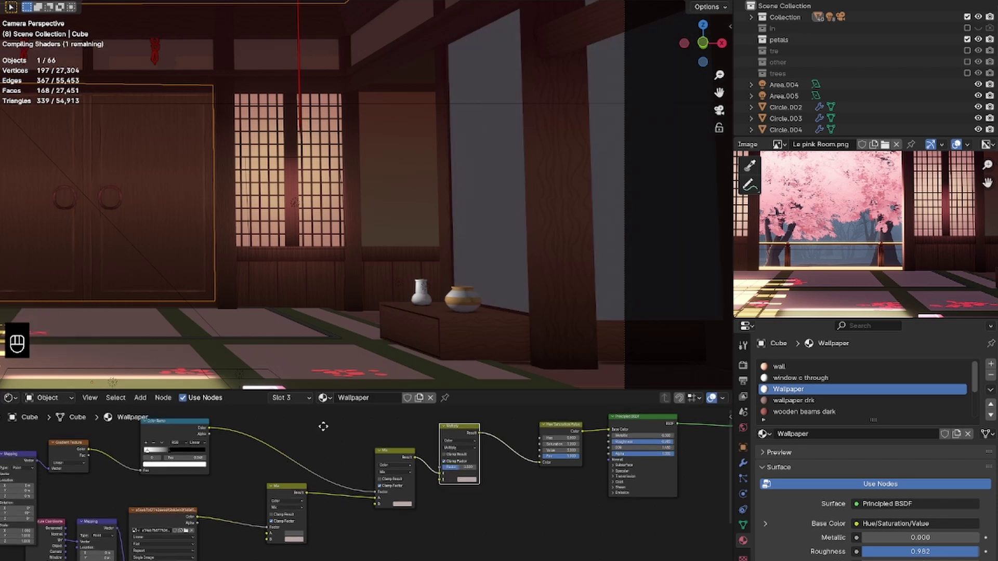
- Duplicate the Color Ramp, feed it from the Gradient Texture, and connect its color to the Multiply node's B input
middle_click_drag(364, 468, 450, 522)
left_click(268, 478)
key("shift+d")
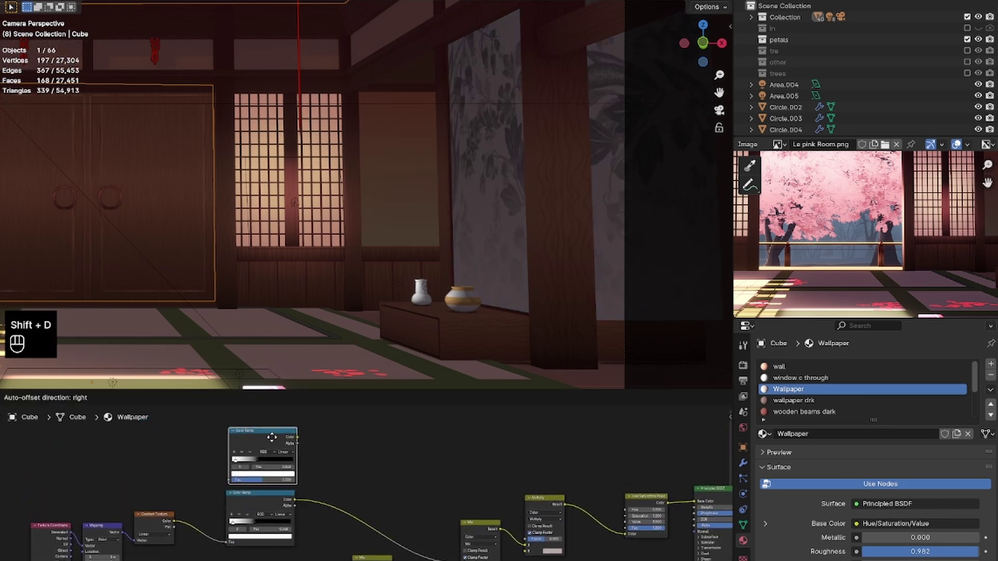
left_click(272, 437)
left_click_drag(176, 519, 219, 483)
left_click_drag(298, 437, 523, 521)
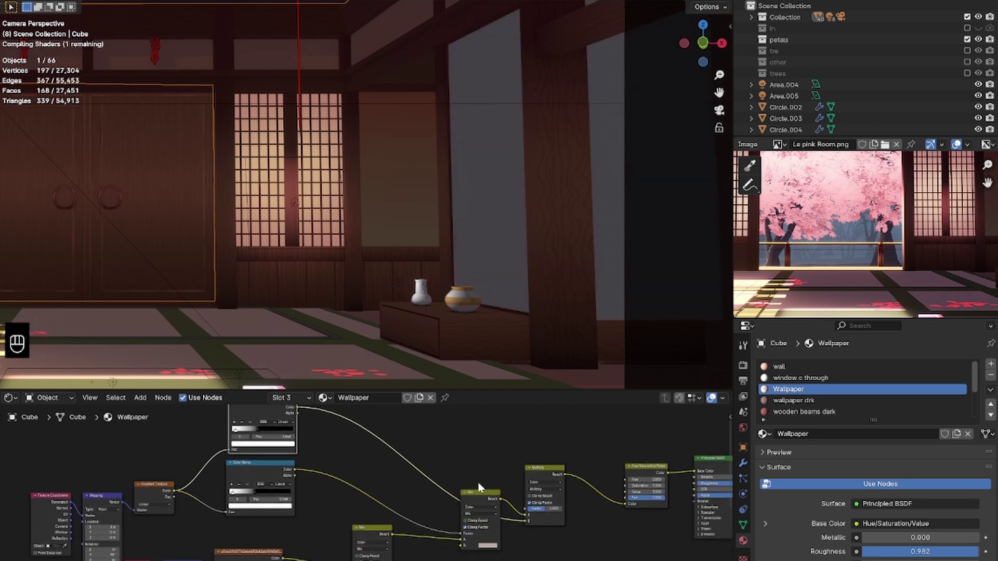
- Adjust the black stop of the duplicated Color Ramp, increase the Multiply node's factor, and save the file
scroll(264, 450, "up", 1)
left_click_drag(223, 416, 235, 417)
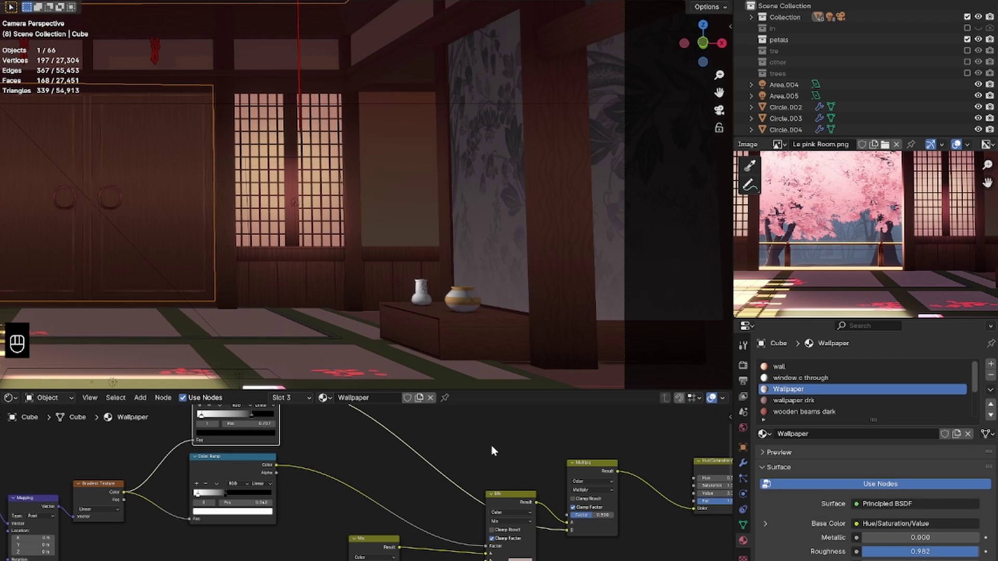
left_click_drag(615, 514, 626, 513)
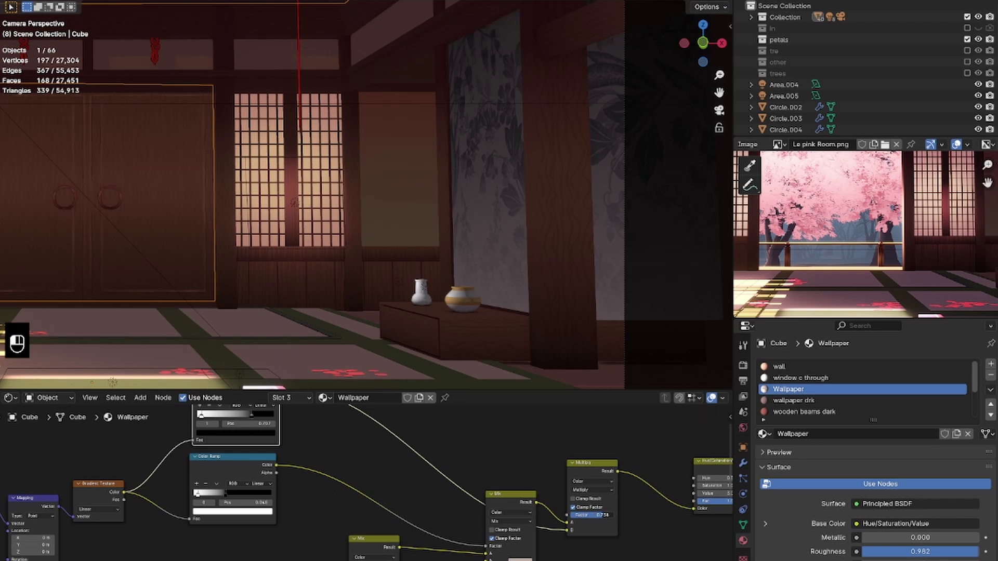
key("ctrl+s")
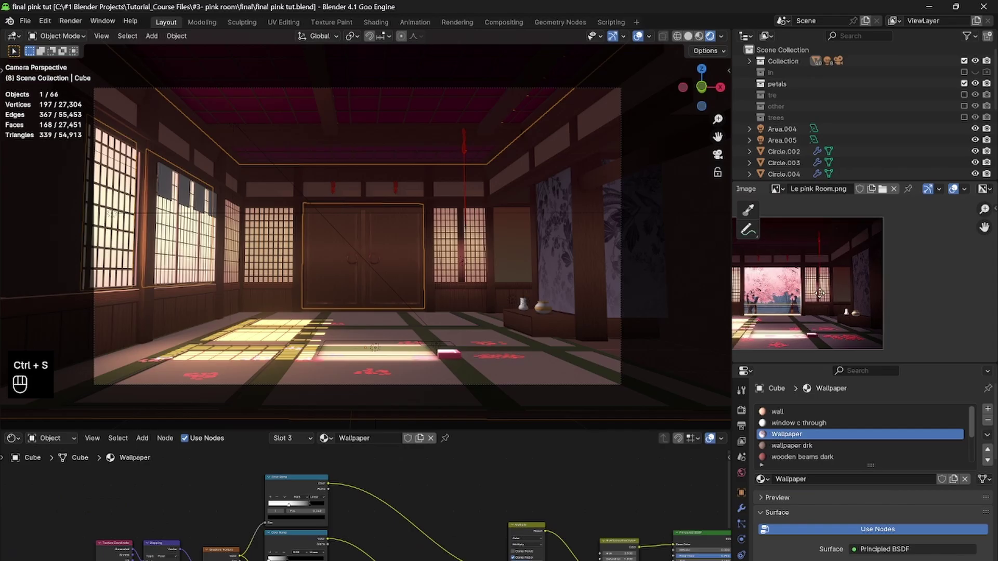
- Select the hanging papers over the window and add a Hue/Saturation/Value node feeding Base Color in the empty pp material
scroll(873, 284, "up", 4)
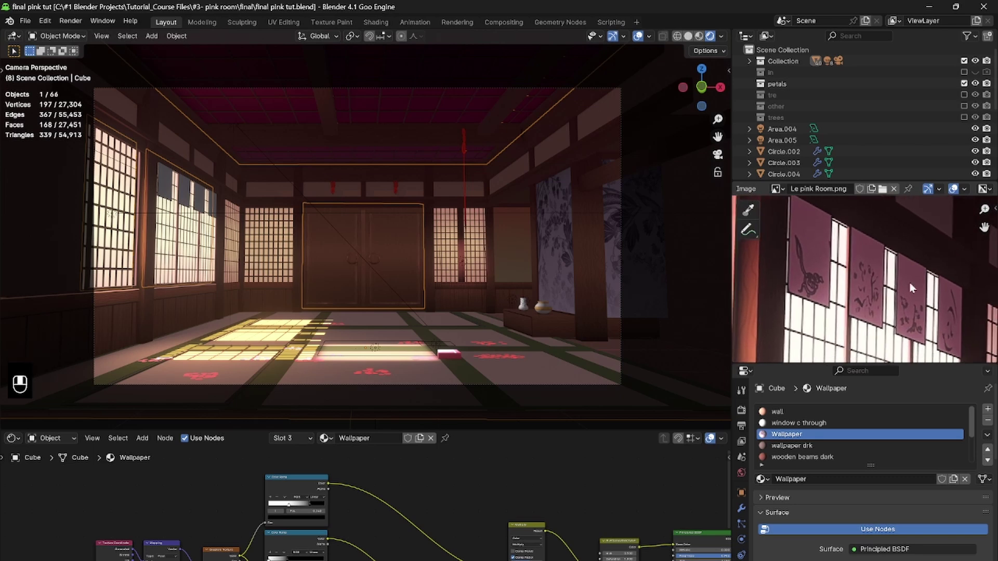
scroll(457, 248, "up", 2)
scroll(254, 264, "up", 4)
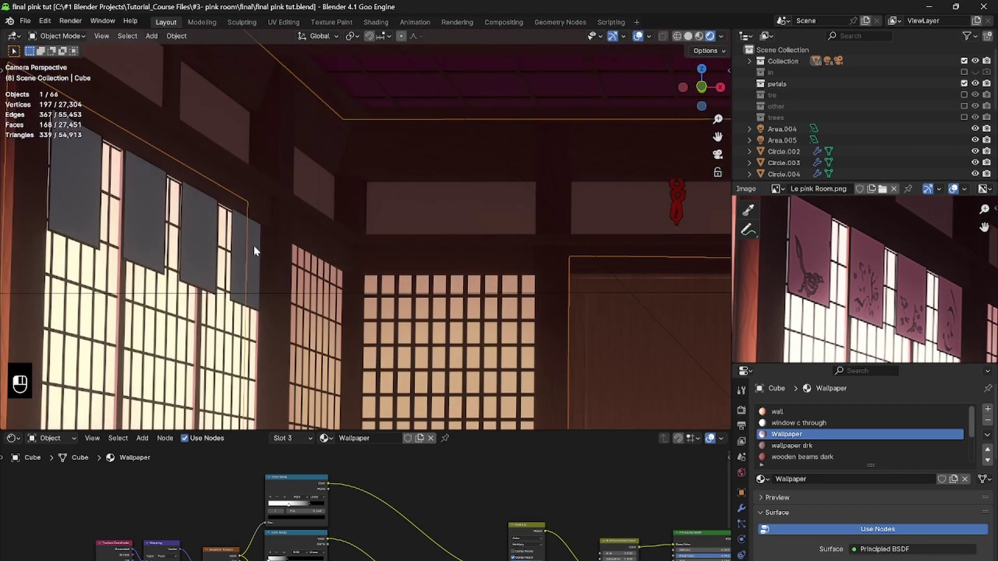
left_click(254, 251)
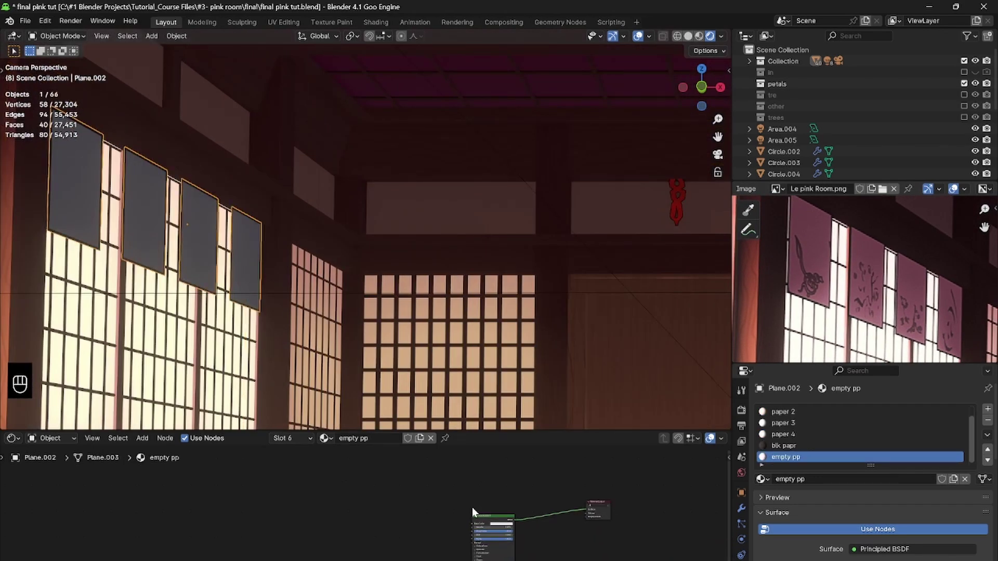
scroll(395, 526, "up", 2)
key("shift+a")
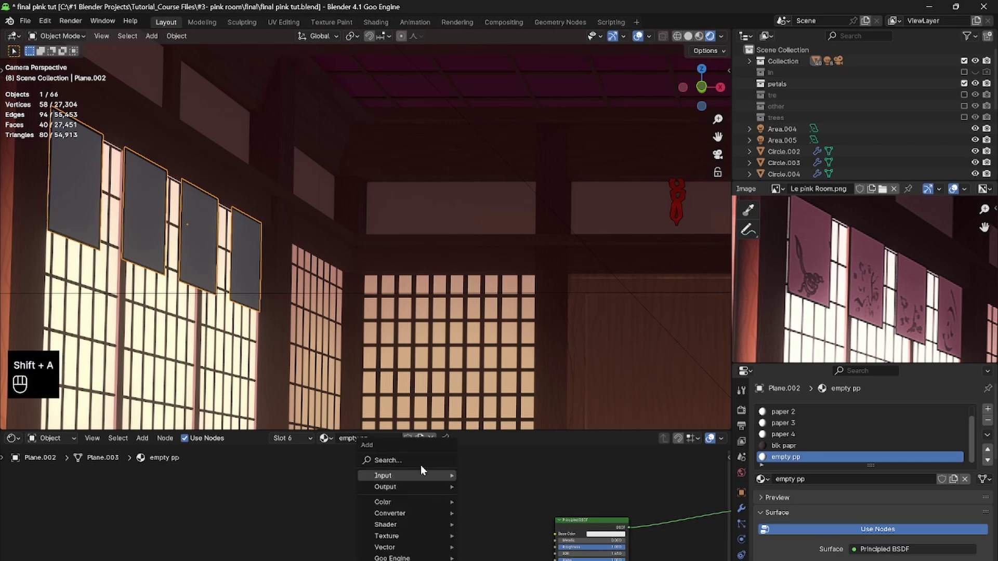
left_click(420, 462)
type("hu")
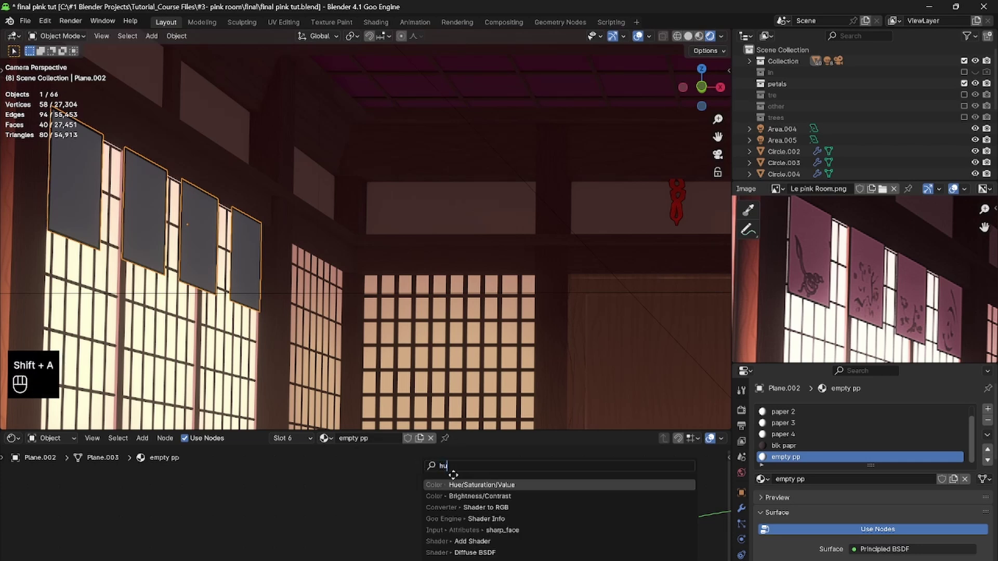
left_click(468, 485)
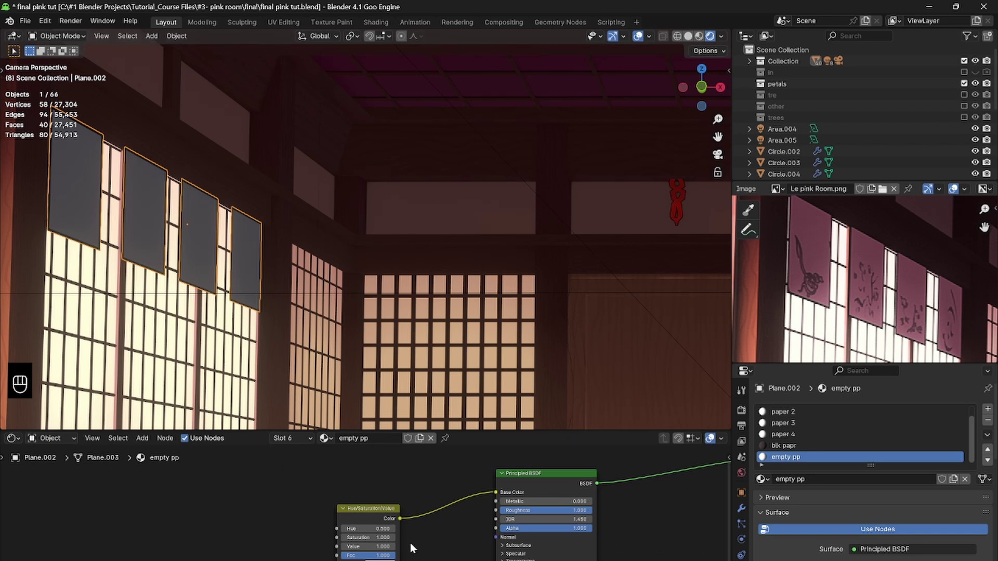
- Set the Hue/Saturation/Value node's color to a soft pink matching the reference papers and raise its Value
scroll(410, 545, "up", 3)
left_click(388, 560)
left_click_drag(415, 478, 415, 471)
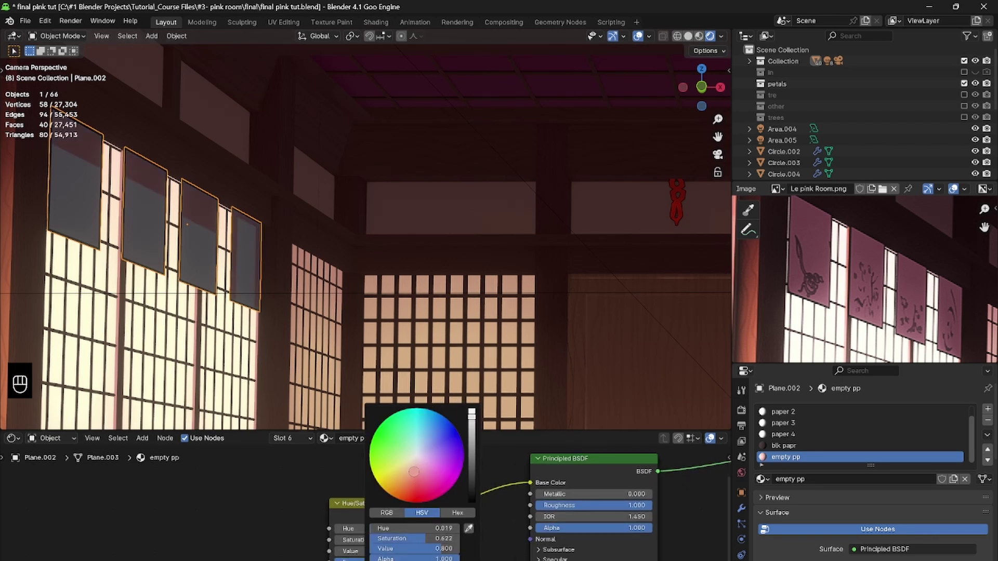
left_click_drag(414, 470, 416, 467)
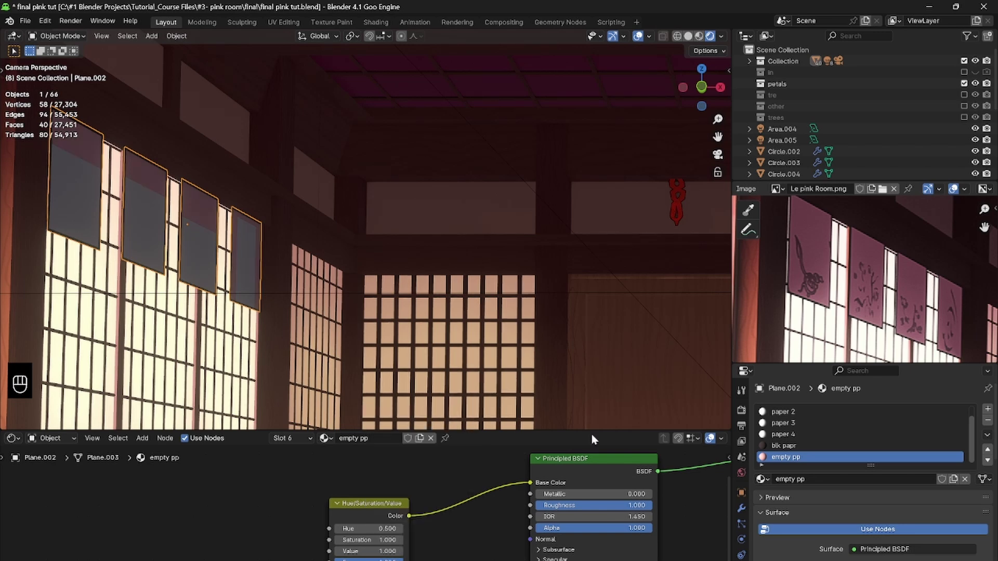
left_click_drag(369, 552, 411, 552)
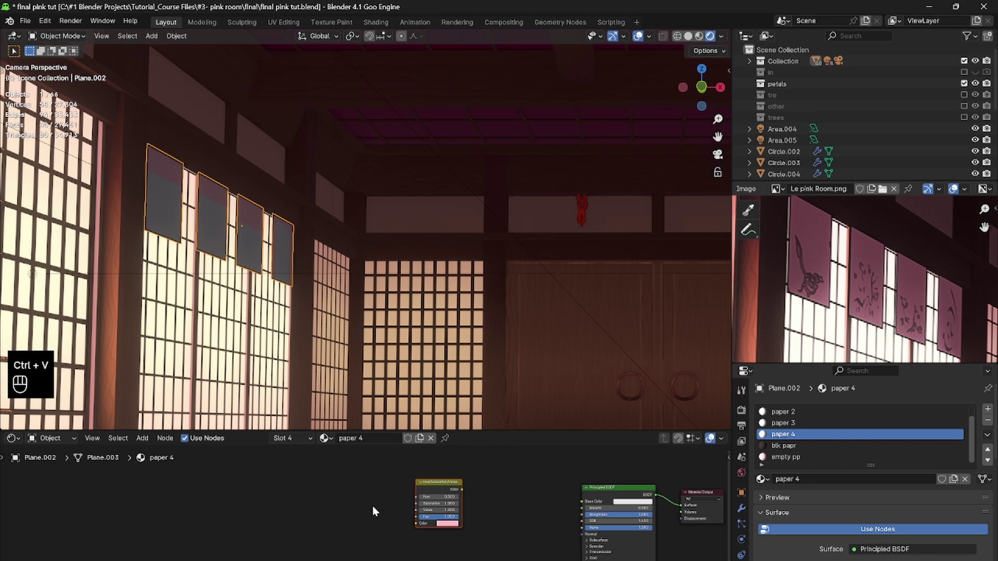
- Add a Mix Color node to the paper 4 material and connect its result to the Hue/Saturation/Value node's Color
key("shift+a")
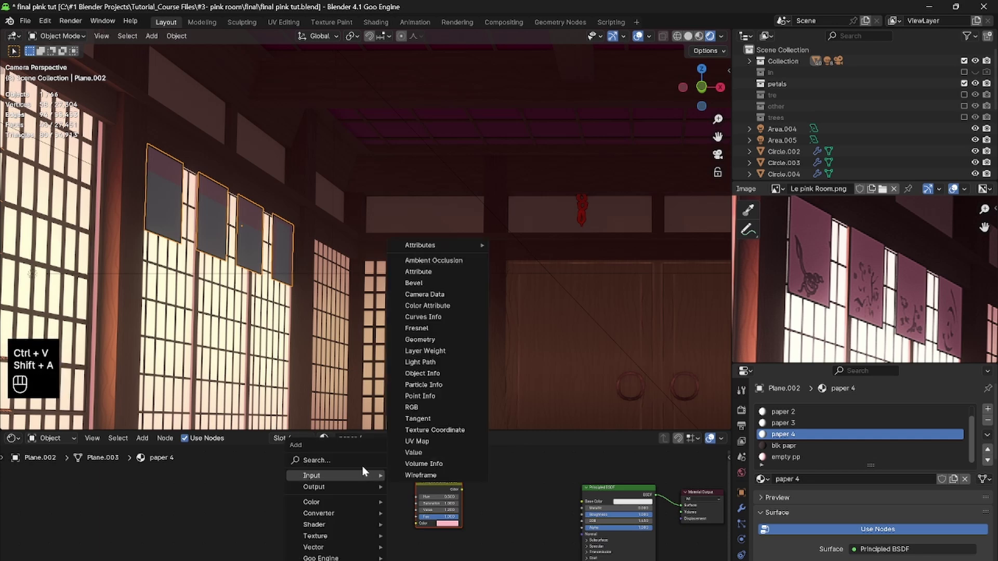
left_click(363, 467)
type("mix")
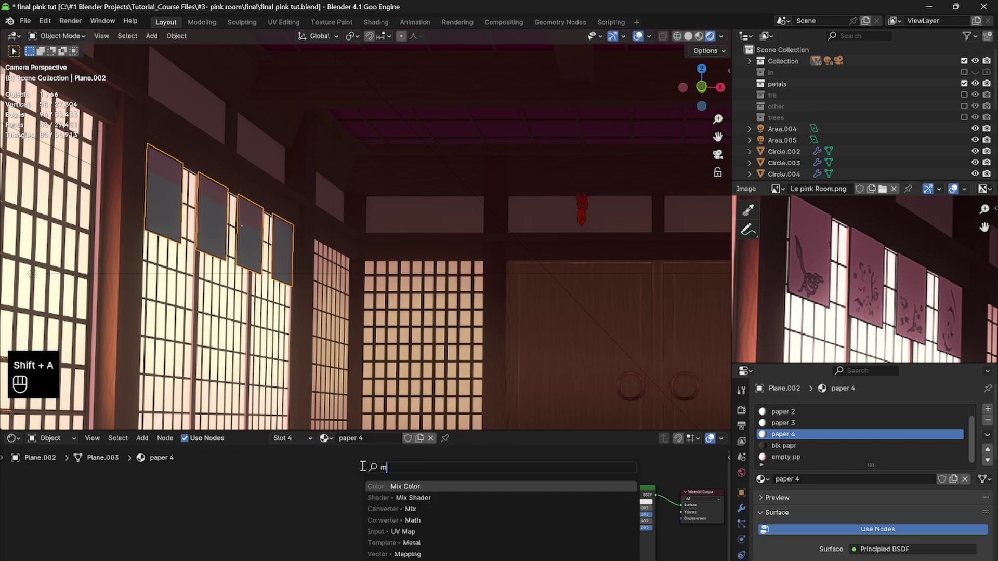
key("Return")
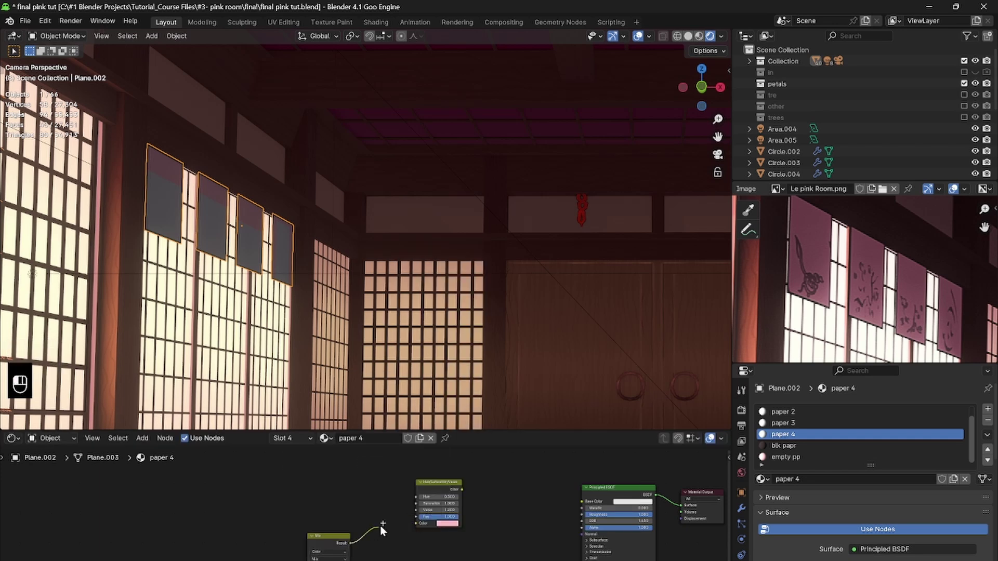
left_click_drag(404, 528, 401, 529)
- Give the Mix node pink A and B colors, with color A darkened to a deeper pink
left_click(339, 560)
left_click(338, 560)
middle_click_drag(314, 550, 354, 520)
scroll(353, 520, "up", 1)
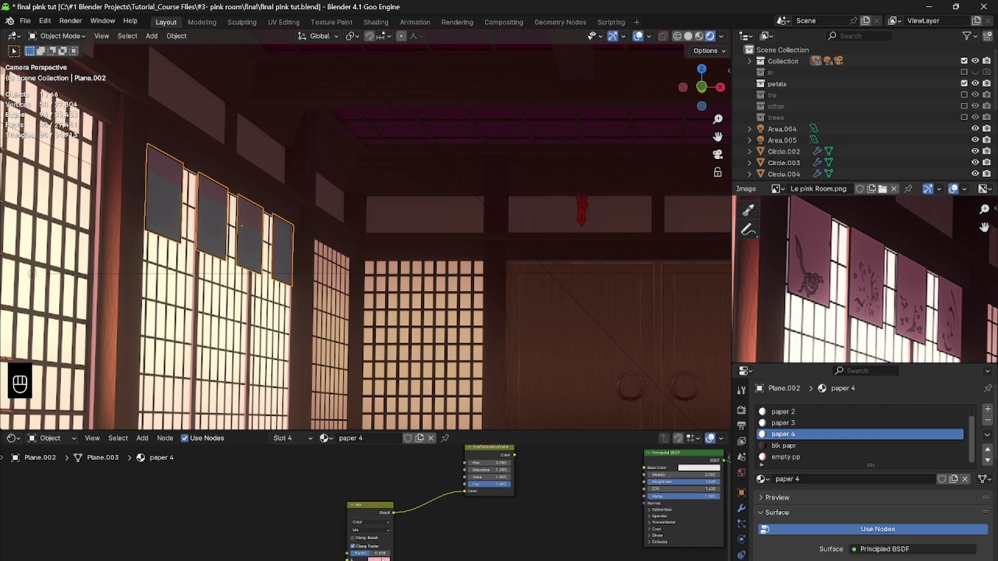
left_click(382, 559)
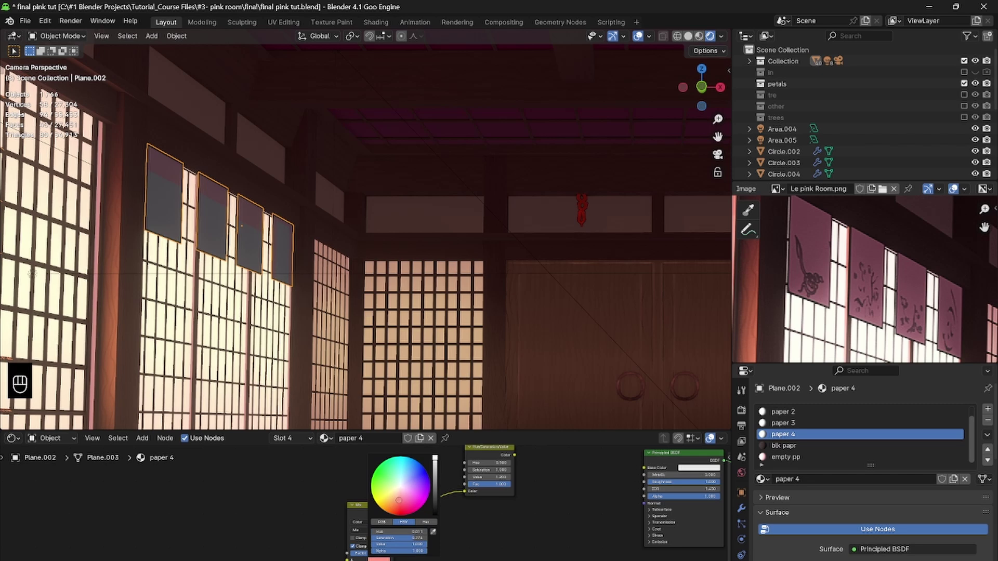
left_click_drag(436, 467, 436, 478)
- Add an Image Texture node before the Mix node and load the image pngegg (9).png into it
middle_click_drag(385, 510, 437, 511)
scroll(424, 467, "down", 1)
key("shift+a")
type("image")
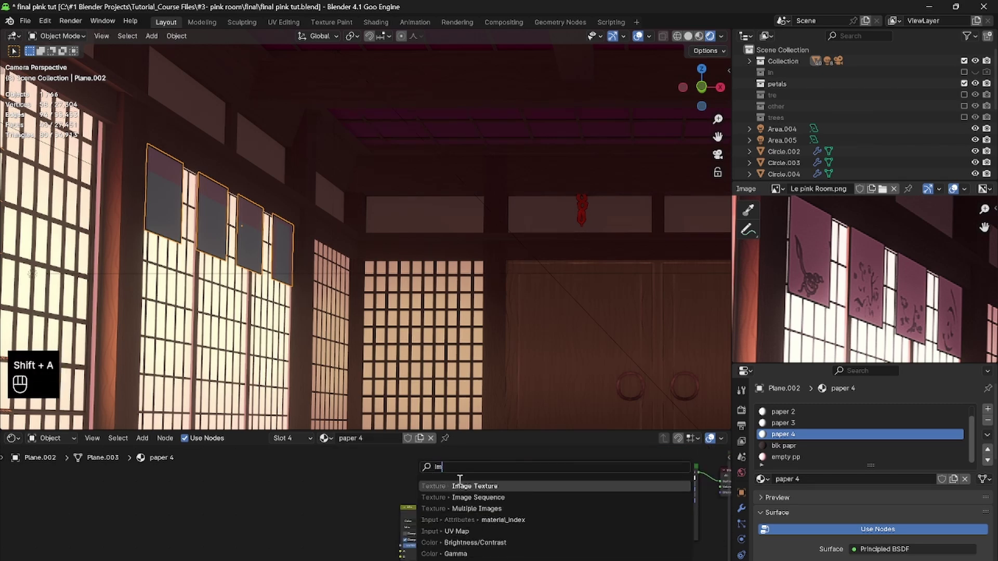
key("Return")
left_click(302, 516)
left_click(349, 538)
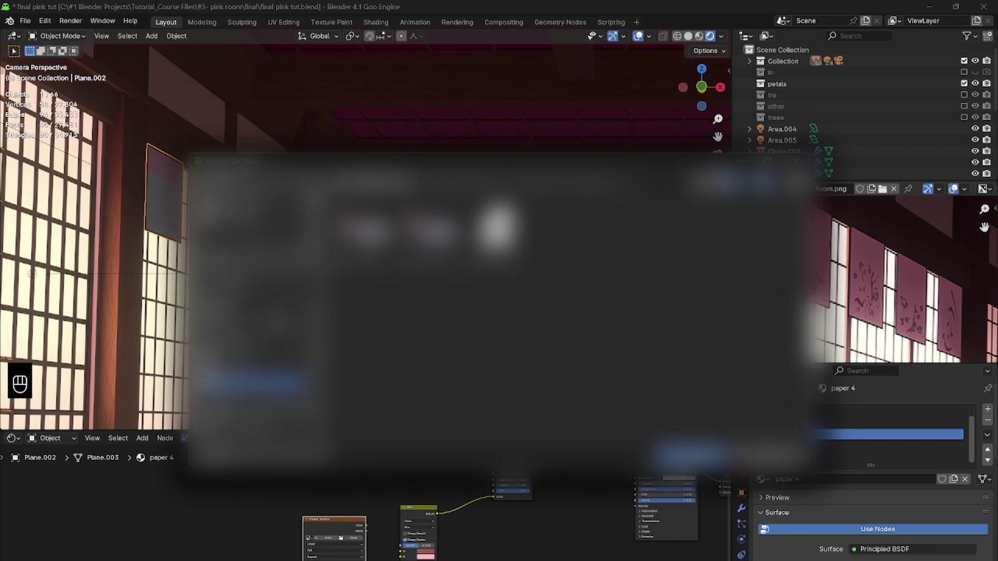
left_click(252, 208)
scroll(598, 372, "down", 3)
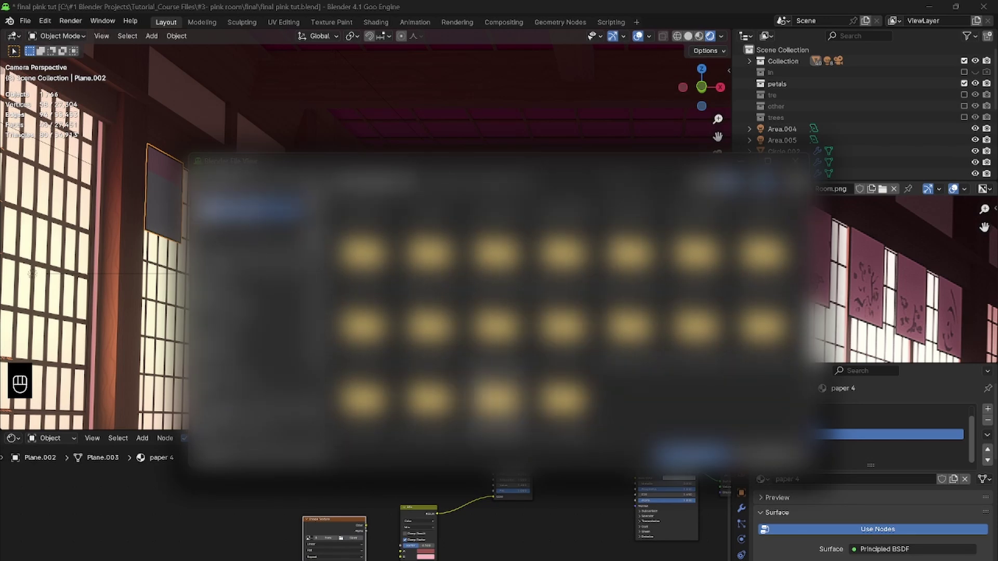
double_click(428, 402)
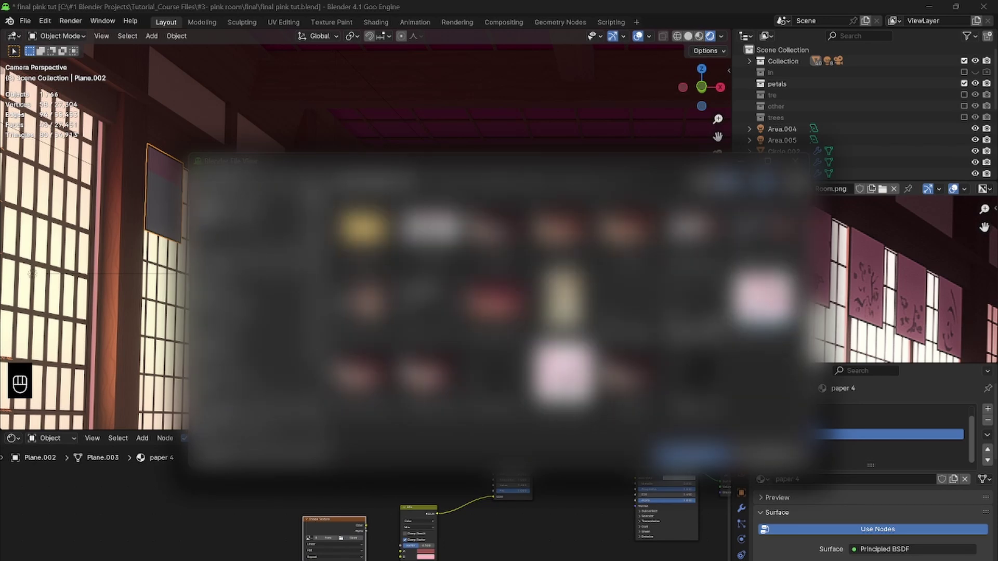
double_click(697, 378)
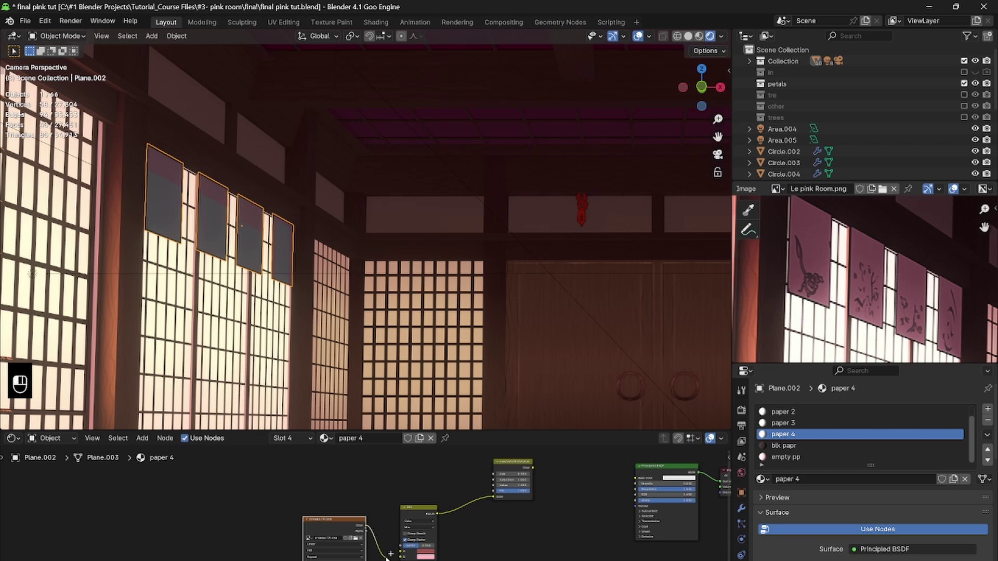
- Move the Image Texture node away from the Mix node and give it connected Texture Coordinate and Mapping nodes
left_click_drag(357, 531, 292, 550)
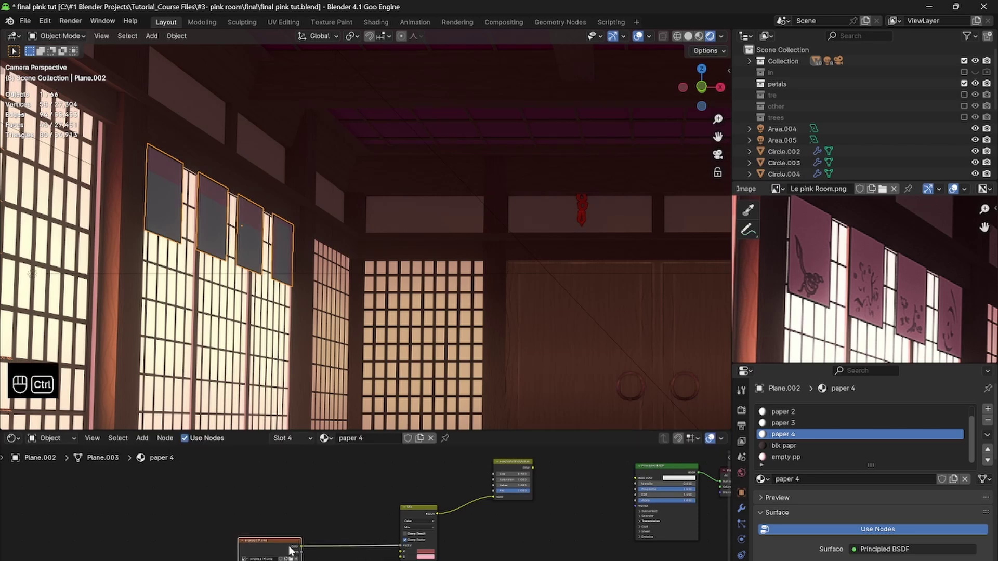
key("ctrl+t")
scroll(312, 532, "up", 2)
middle_click_drag(349, 519, 370, 487)
- Insert a Color Ramp between the image's Alpha and the Mix Factor, and move its black stop toward the white one
key("shift+a")
left_click(397, 466)
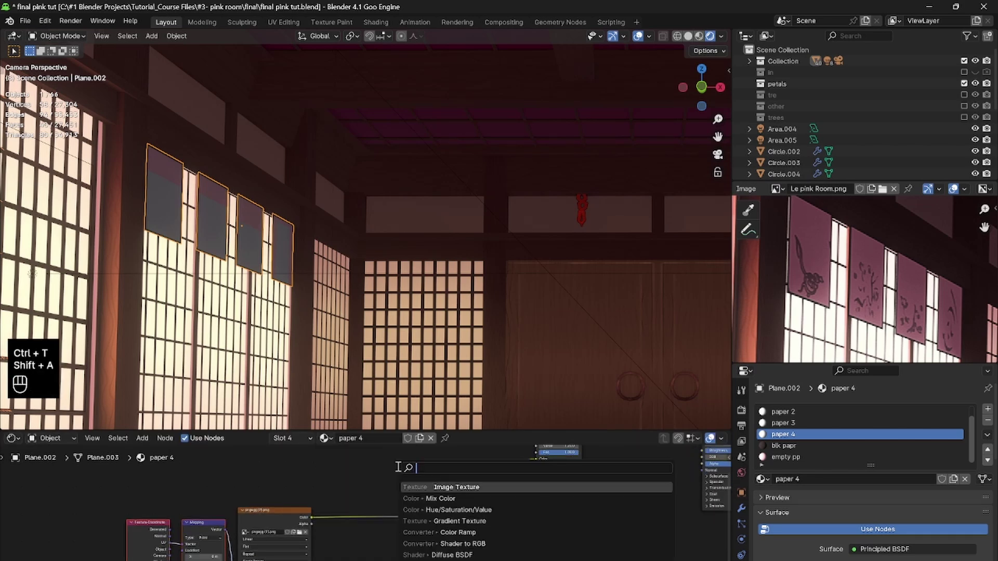
type("col")
left_click(435, 498)
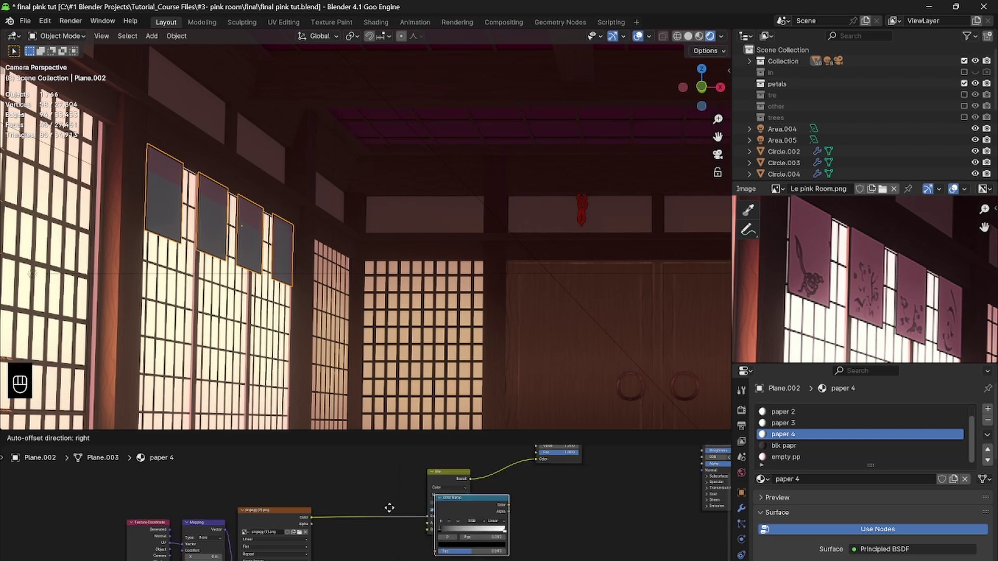
left_click(343, 502)
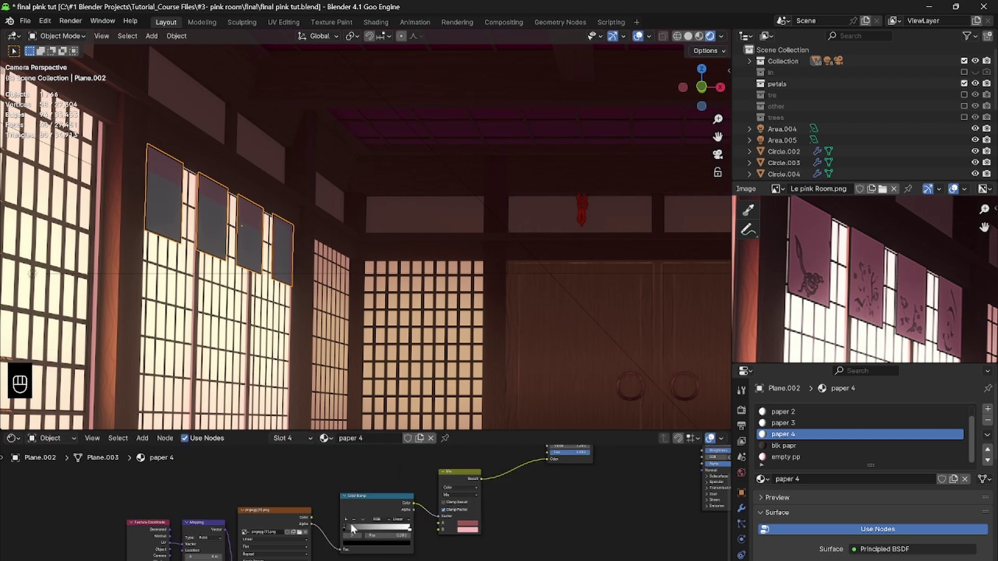
left_click_drag(350, 524, 378, 527)
- Connect the Hue/Saturation/Value output to the Principled BSDF's Base Color in the paper 4 material and save the file
scroll(464, 493, "down", 3)
middle_click_drag(519, 495, 423, 554)
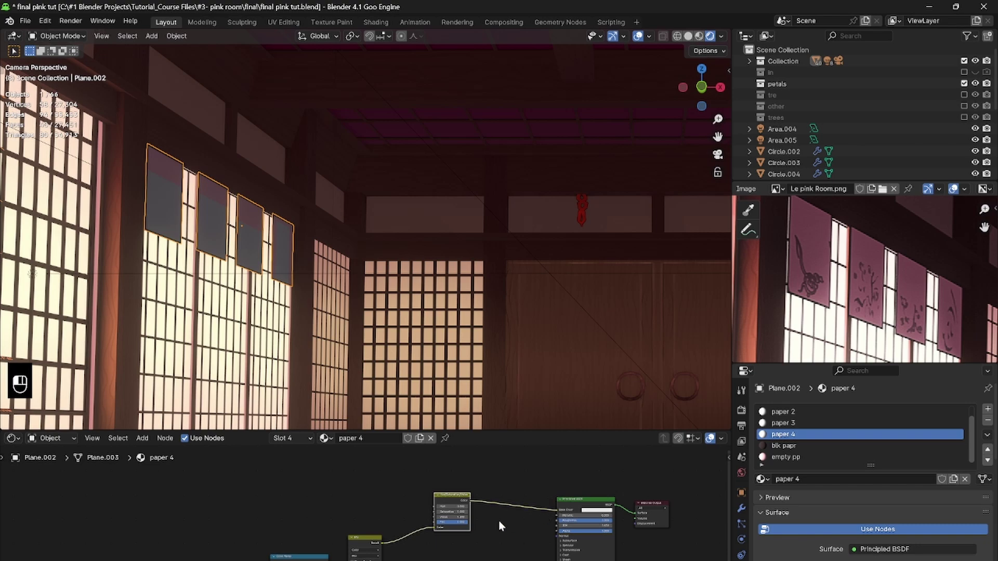
middle_click_drag(498, 527, 560, 504)
middle_click_drag(260, 307, 433, 322, "shift")
scroll(317, 300, "up", 3)
key("ctrl+s")
- Copy the paper 4 material's node chain from Texture Coordinate through Hue/Saturation/Value
scroll(394, 498, "down", 2)
middle_click_drag(403, 497, 454, 484)
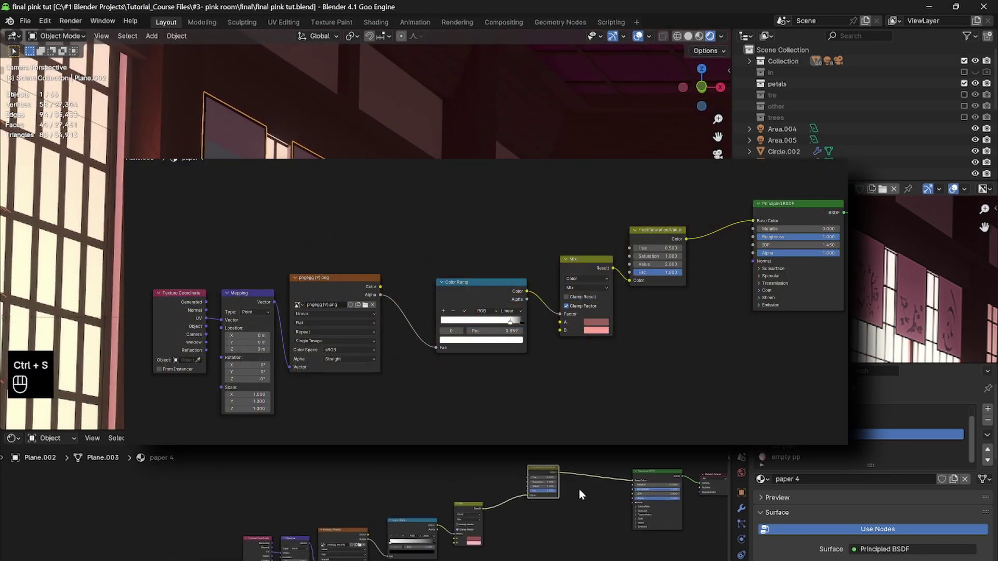
left_click_drag(579, 487, 244, 560)
key("ctrl+c")
scroll(834, 435, "up", 1)
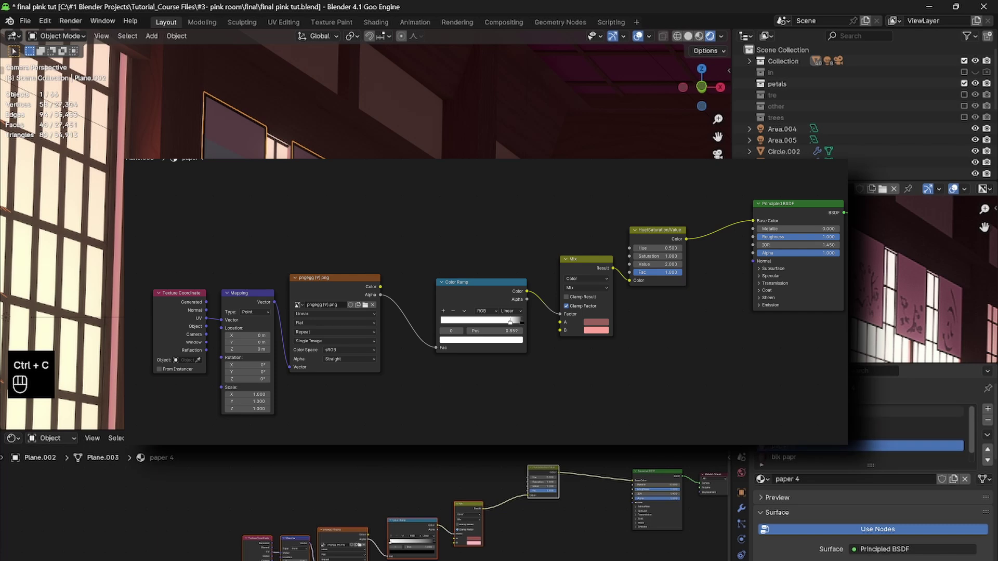
- Paste the copied nodes into the paper 1 material and connect the Hue/Saturation/Value output to Base Color
left_click(782, 411)
key("ctrl+v")
key("g")
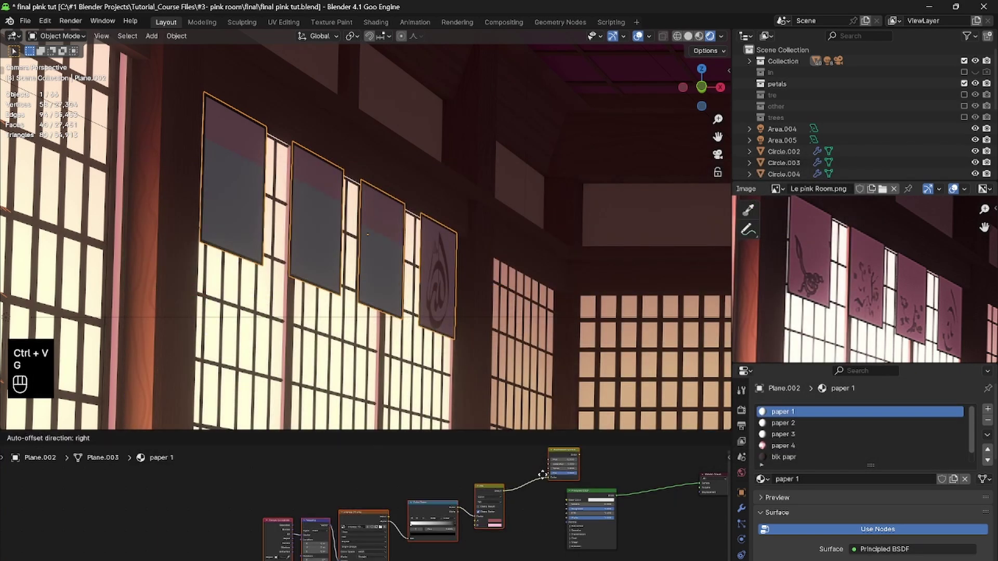
left_click(487, 524)
left_click_drag(555, 498, 566, 500)
middle_click_drag(453, 526, 598, 465)
scroll(460, 522, "up", 7)
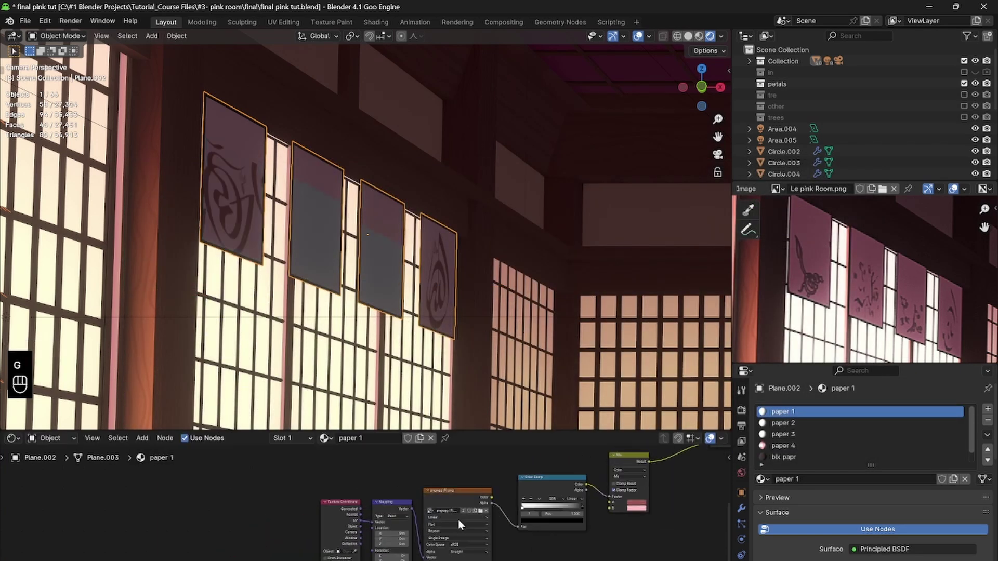
- Replace the image texture in the paper 1 material with the imgbin_arabic-ca... image and save the file
left_click(511, 506)
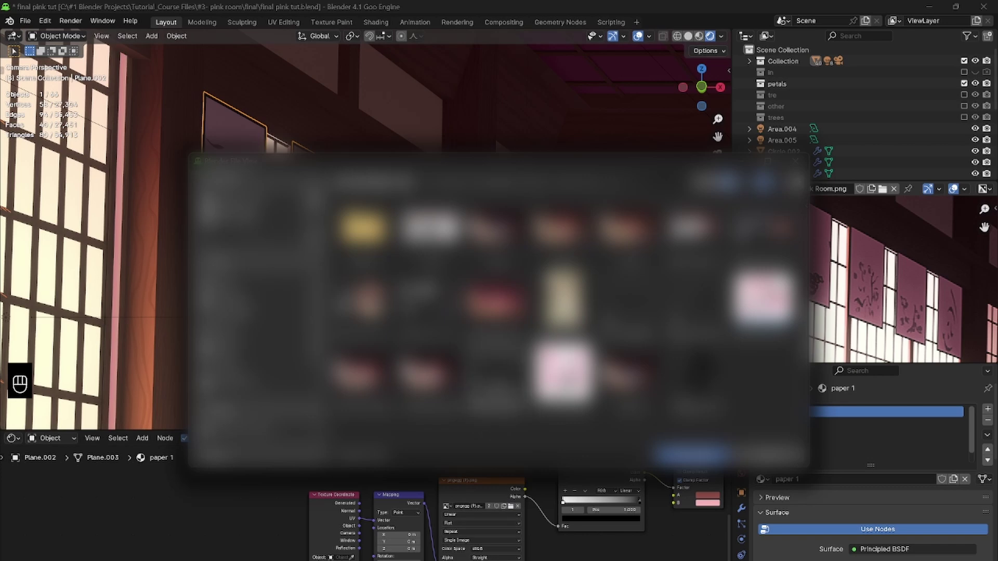
left_click(671, 453)
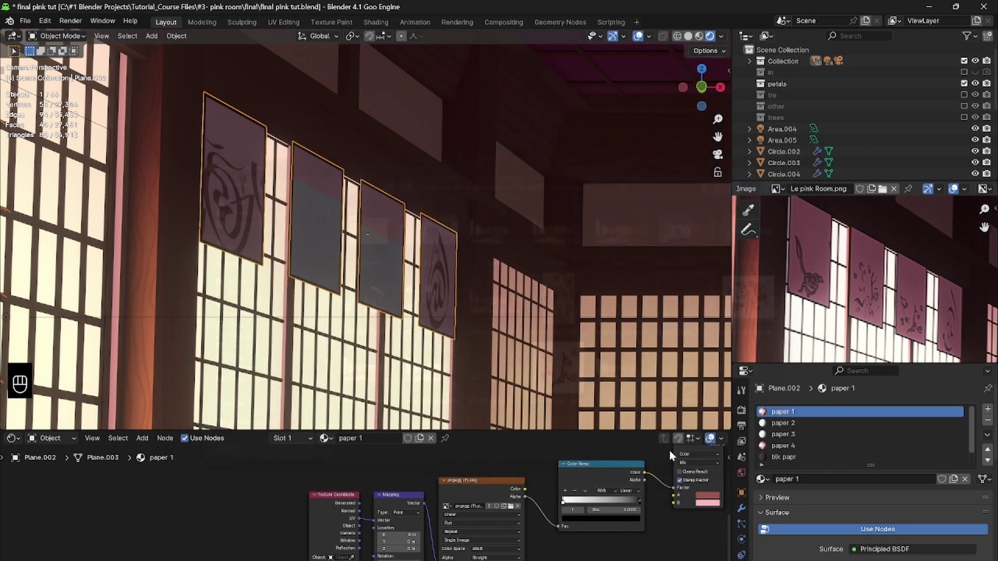
scroll(428, 519, "down", 2)
scroll(416, 527, "down", 3)
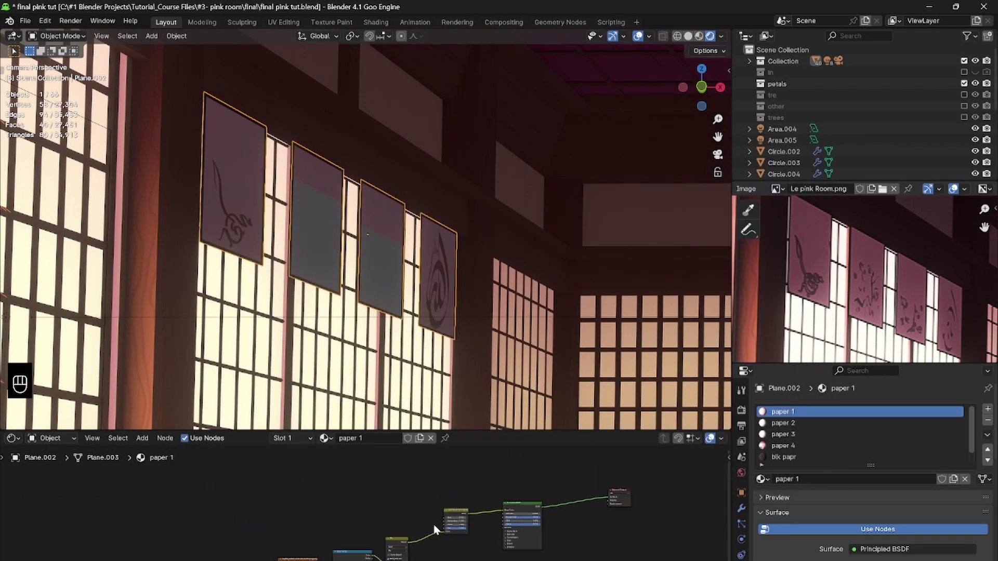
key("ctrl+s")
- Paste the copied node chain into the paper 2 material and connect Hue/Saturation/Value to the Principled BSDF's Base Color
left_click(821, 422)
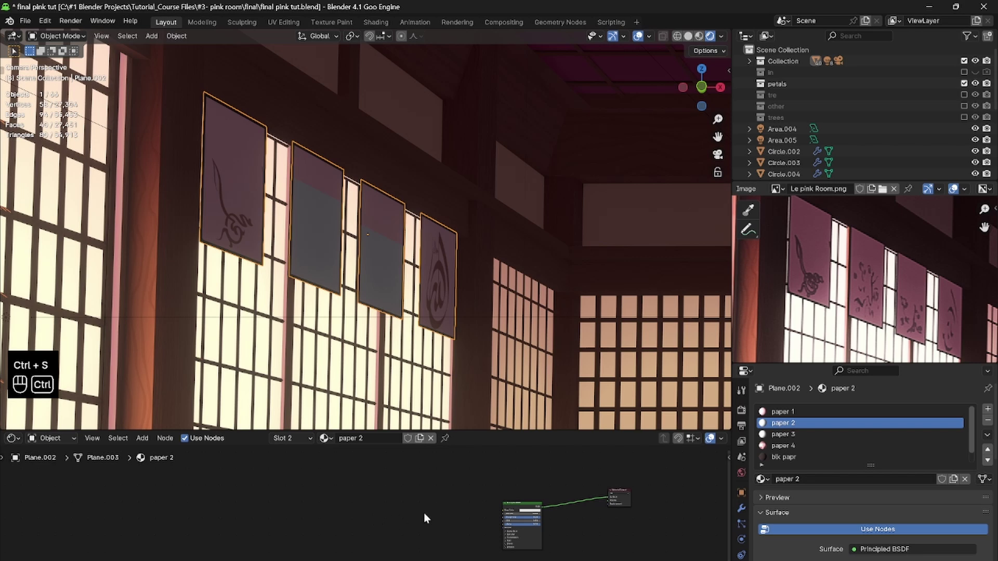
key("ctrl+v")
key("g")
left_click(387, 557)
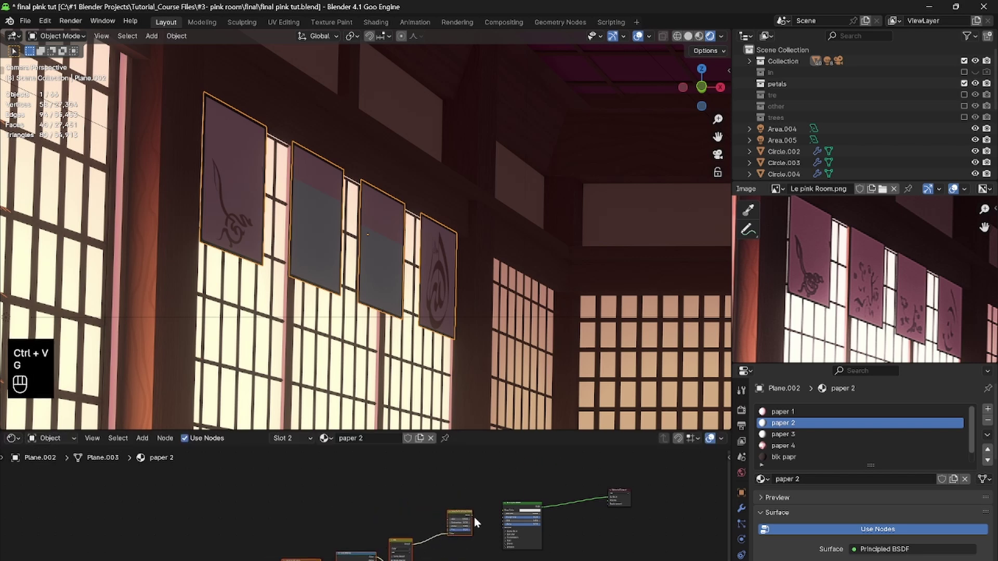
left_click_drag(487, 514, 501, 514)
- Replace the image texture in the paper 2 material with the blossom branch ink drawing
scroll(375, 515, "up", 3)
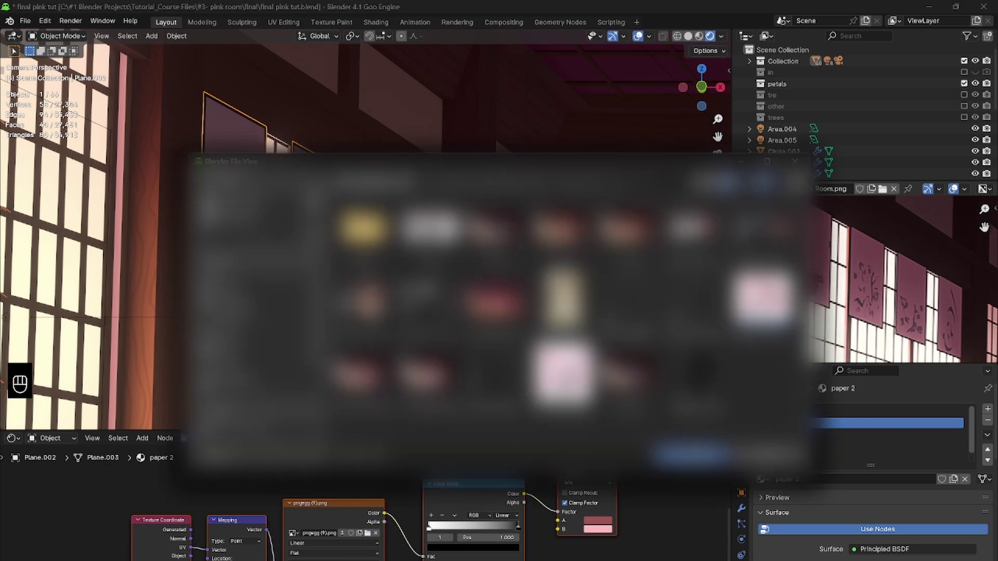
left_click(368, 533)
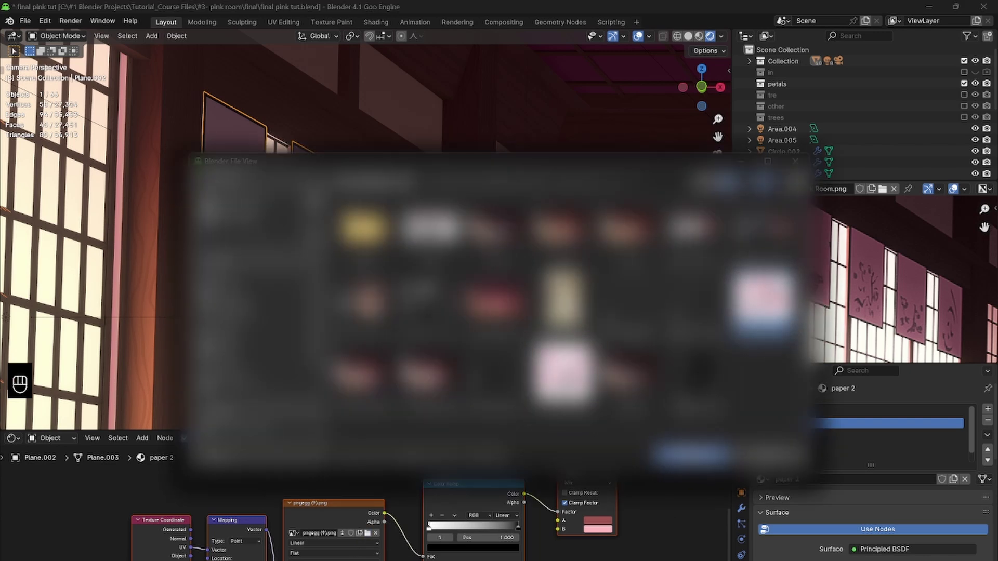
left_click(692, 455)
left_click_drag(451, 522, 520, 528)
scroll(554, 522, "down", 3)
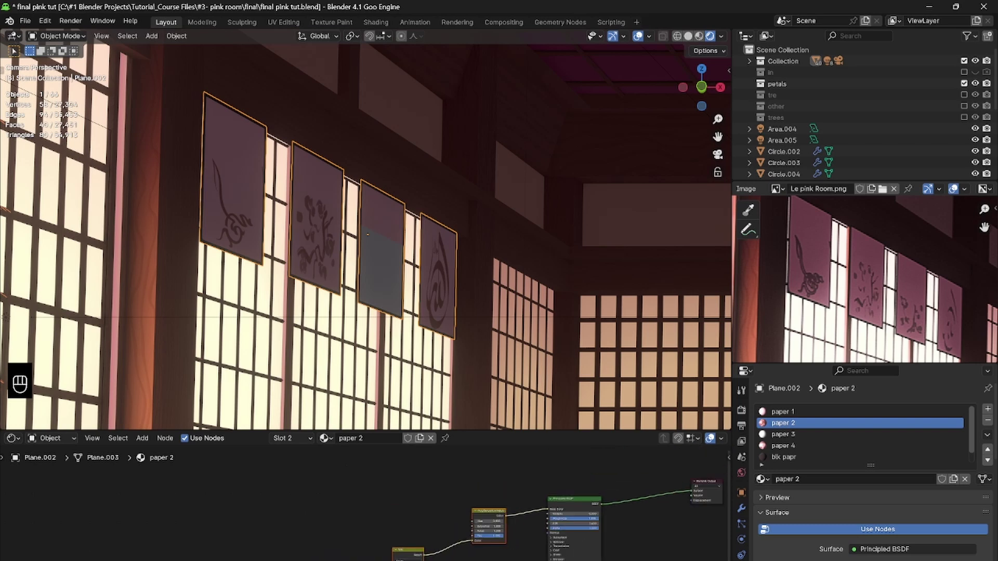
- Paste the copied node chain into the paper 3 material and connect Hue/Saturation/Value to Base Color
left_click(783, 434)
key("ctrl+v")
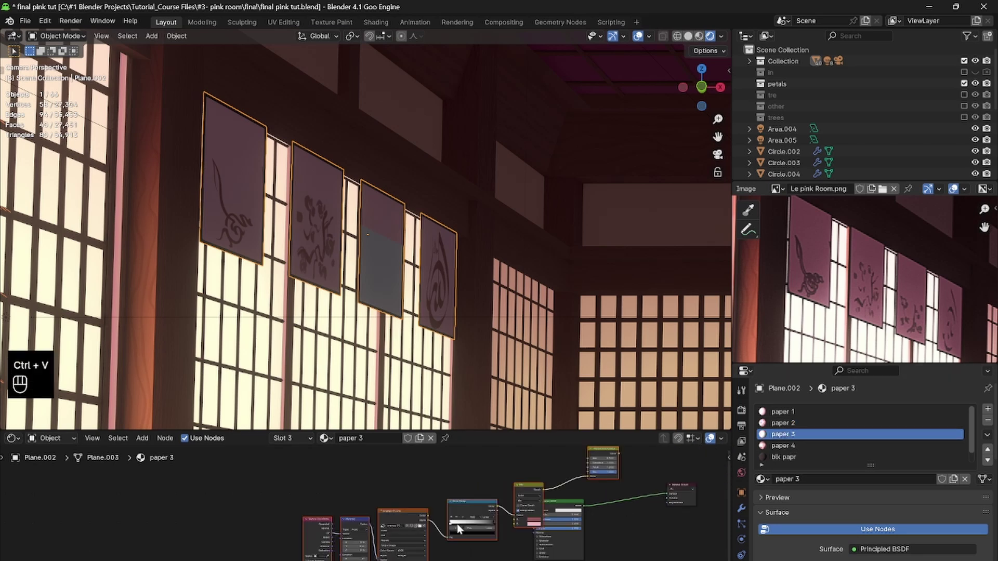
key("g")
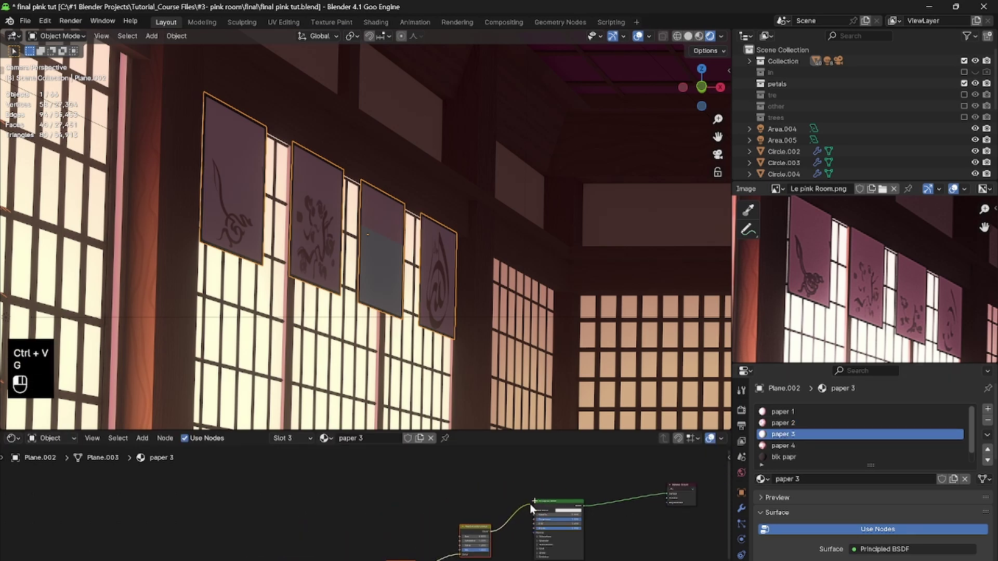
- Replace the image texture in the paper 3 material with the paint-stroke-japan JPG image
scroll(535, 519, "up", 5)
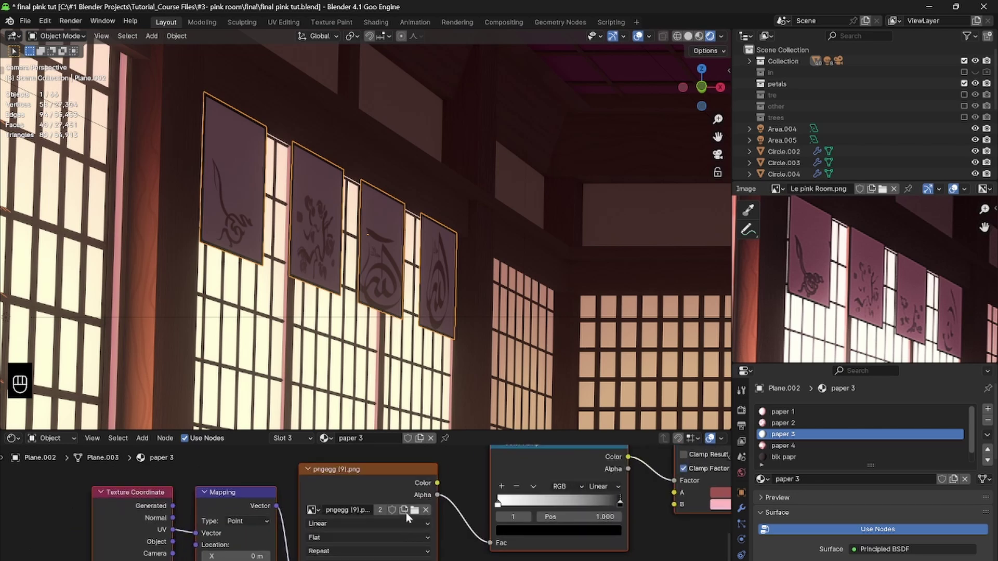
left_click(415, 510)
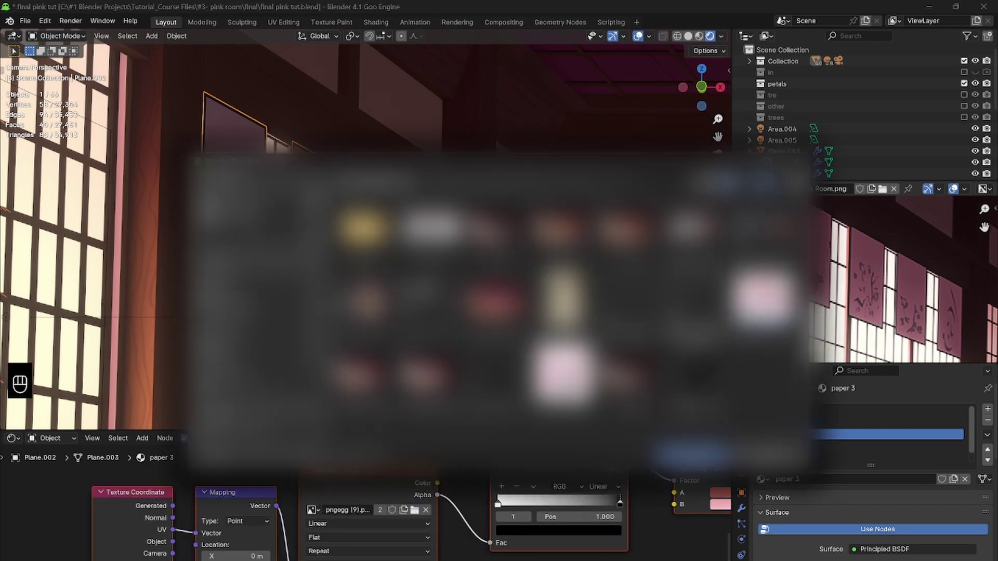
double_click(559, 410)
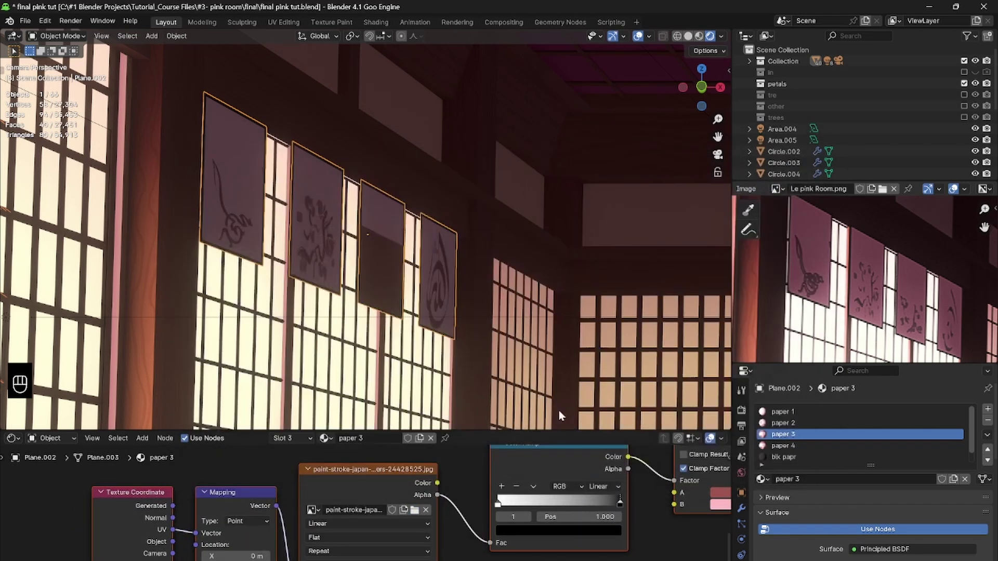
- Flip paper 3's Color Ramp, feed its Fac from the image's Color output, and save the file
left_click(528, 490)
left_click(543, 491)
left_click_drag(438, 483, 492, 544)
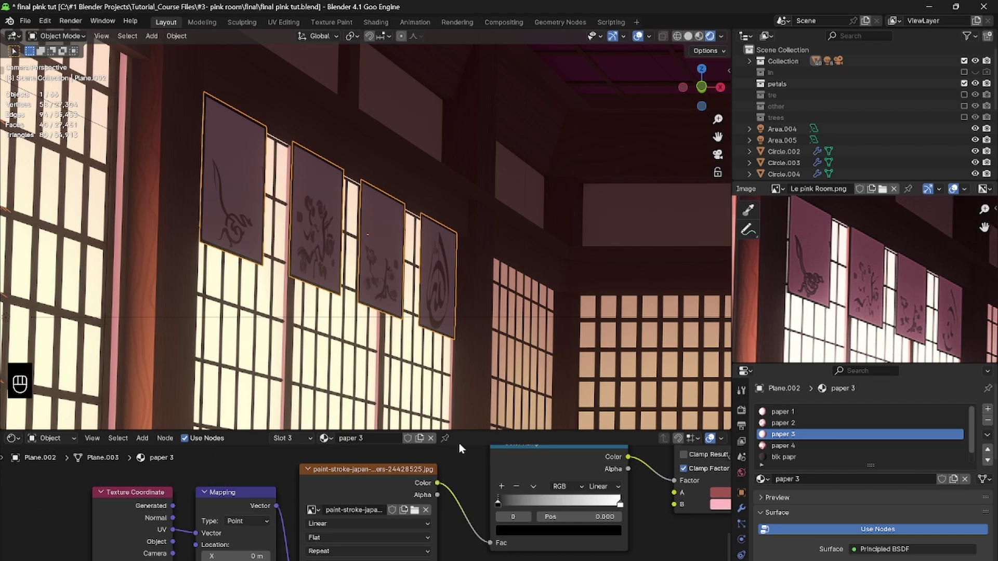
scroll(399, 332, "down", 3)
key("ctrl+s")
- Compare the finished hanging papers and the whole room with the reference image, including the view through its open doorway
middle_click_drag(354, 557, 505, 495)
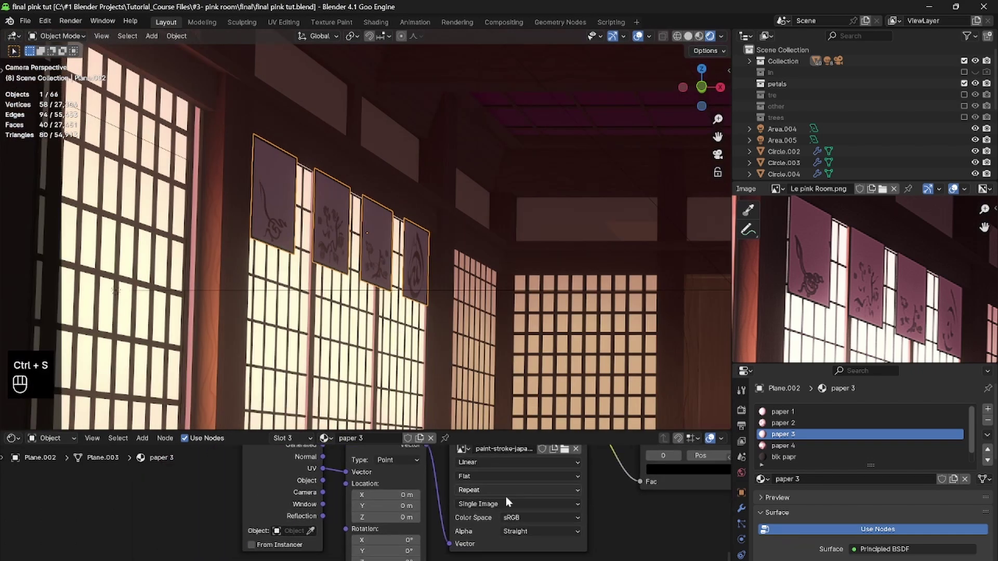
scroll(442, 513, "up", 1)
scroll(529, 343, "down", 5)
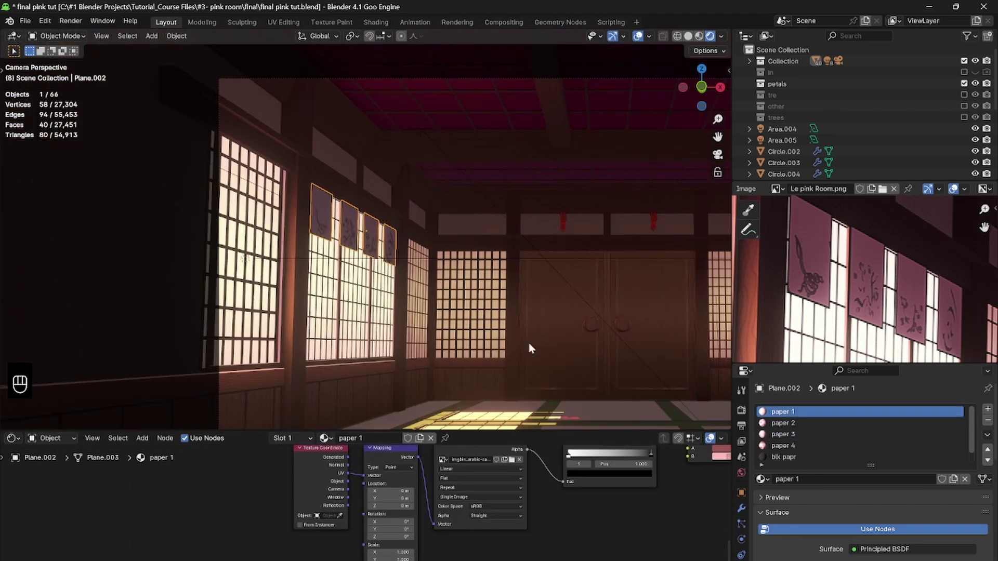
scroll(529, 343, "down", 1)
middle_click_drag(541, 340, 428, 276, "shift")
scroll(453, 313, "down", 1)
key("ctrl+s")
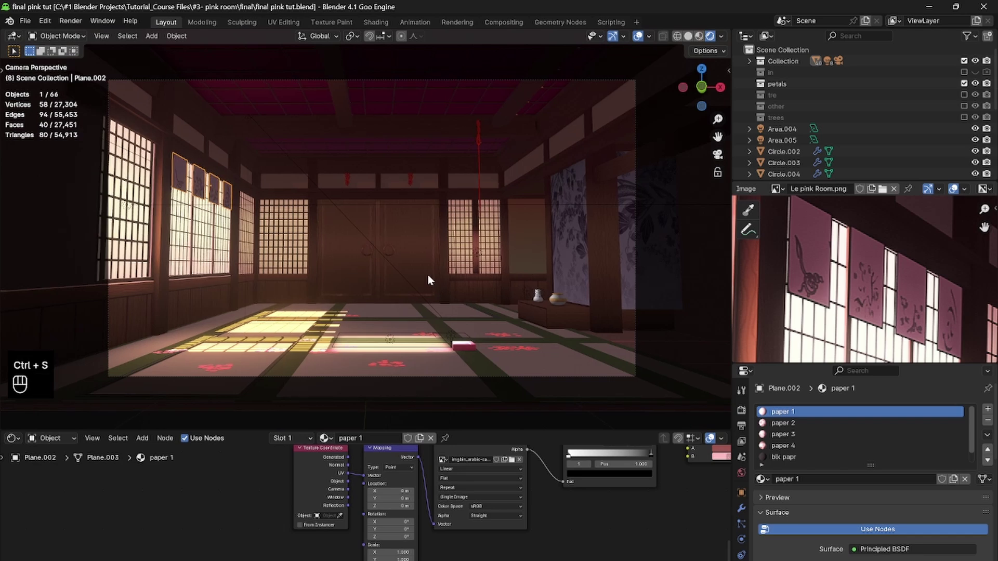
scroll(914, 295, "down", 3)
middle_click_drag(918, 296, 800, 299)
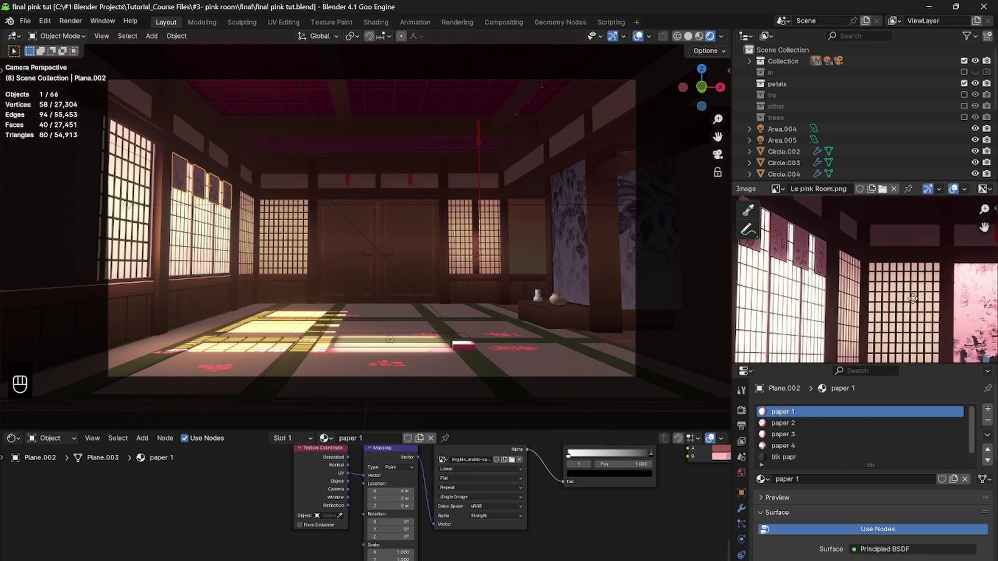
middle_click_drag(972, 294, 857, 288)
scroll(883, 287, "down", 1)
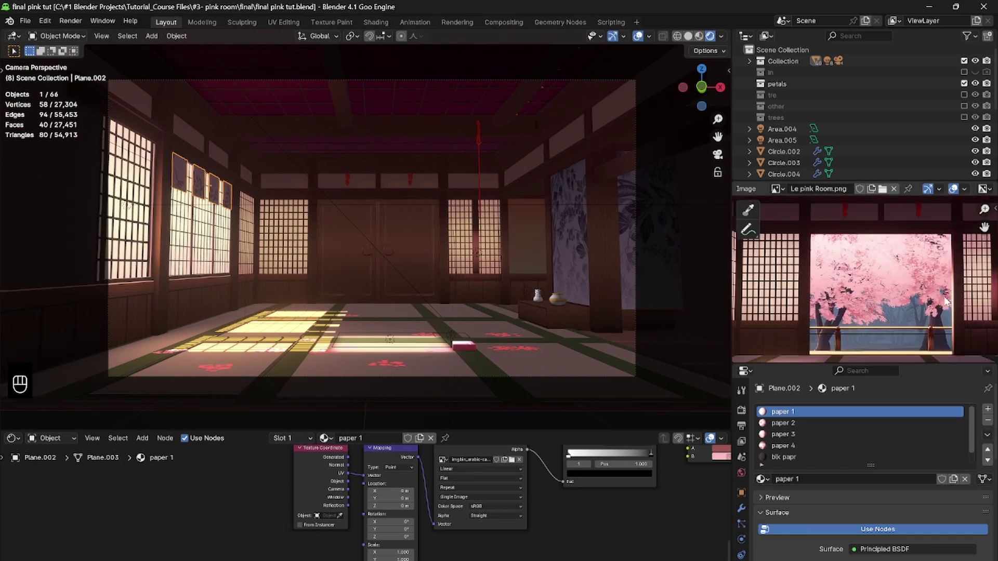
- Hide the double door in the back wall together with its round handles
left_click(406, 251)
scroll(398, 251, "up", 3)
left_click(413, 261, "shift")
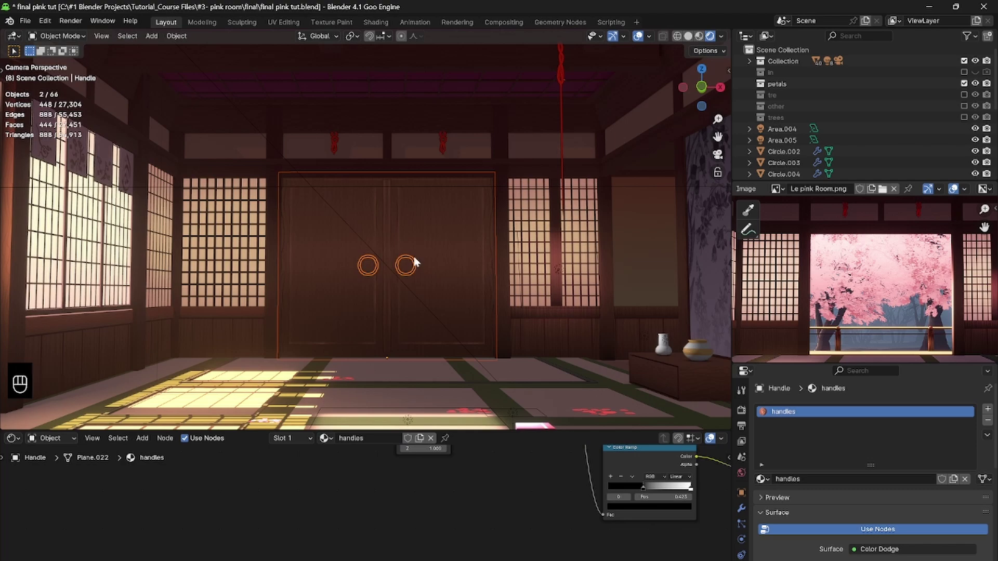
key("h")
- Examine the wooden railing outside the doorway, including its post and glowing upper rail
middle_click_drag(480, 298, 410, 273)
middle_click_drag(411, 273, 419, 151)
left_click(507, 287)
scroll(442, 286, "up", 2)
scroll(395, 240, "up", 3)
scroll(444, 242, "up", 2)
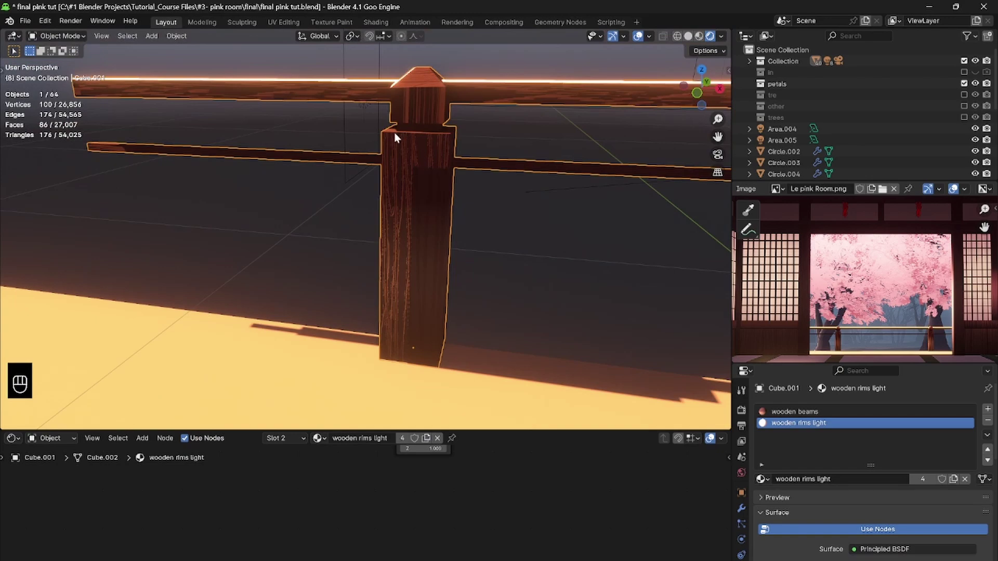
scroll(395, 138, "down", 3)
key("Tab")
key("Tab")
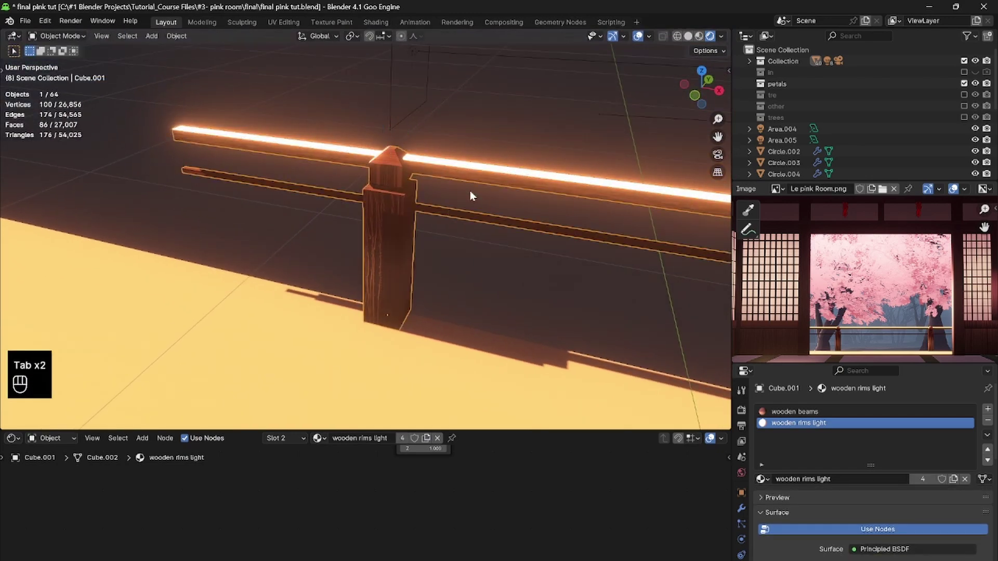
- Show the building's exterior in solid shading, save the file, and enable the trees collection
scroll(470, 191, "down", 8)
middle_click_drag(114, 312, 226, 254, "shift")
middle_click_drag(467, 168, 364, 182)
mouse_move(519, 151)
middle_mouse_down("shift")
mouse_move(422, 168)
mouse_move(442, 195)
mouse_move(468, 172)
middle_mouse_up("shift")
left_click(422, 166)
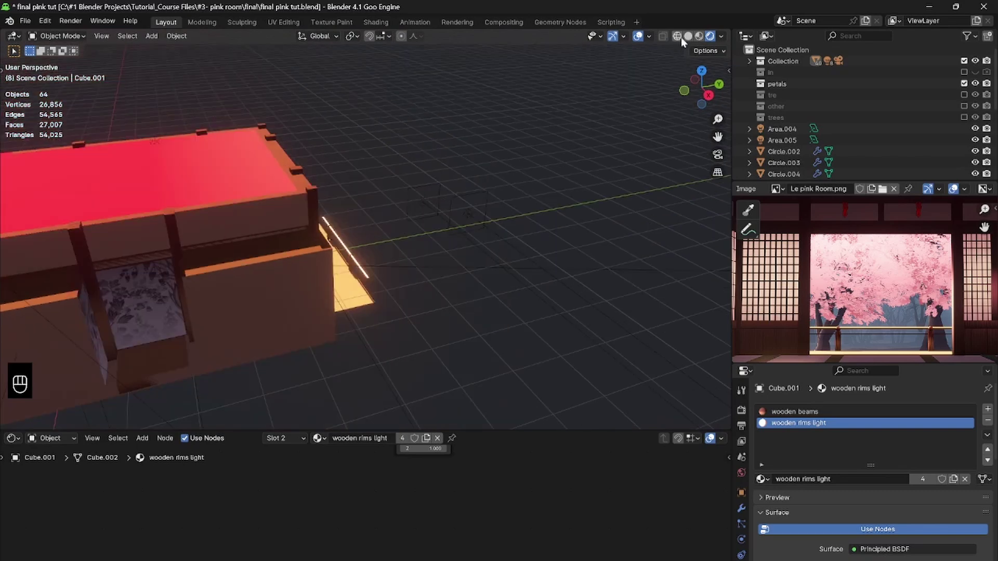
left_click(688, 36)
key("ctrl+s")
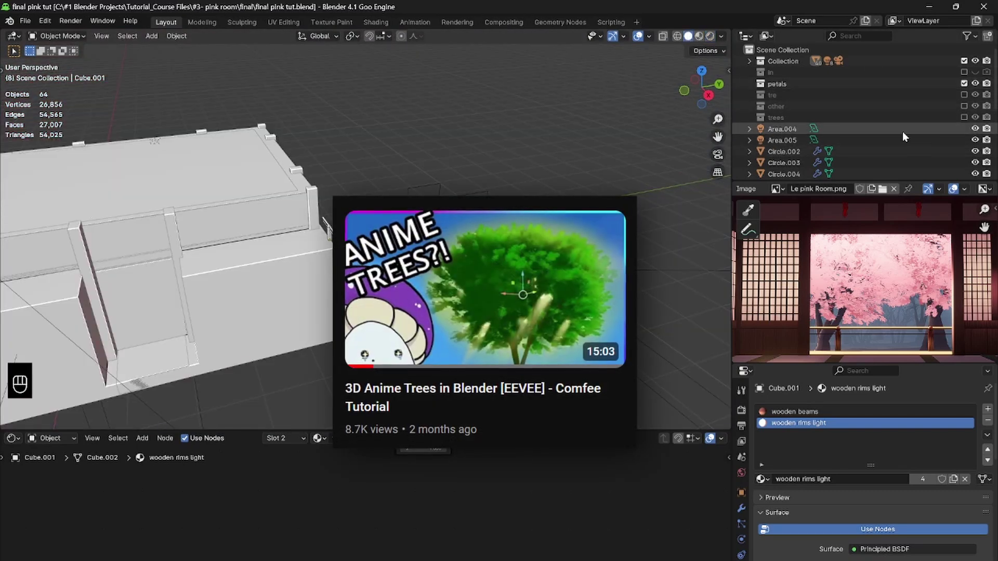
left_click(964, 117)
- Examine how the trees, ground plane and mist planes are arranged outside the building
scroll(608, 182, "down", 4)
left_click(604, 188)
middle_click_drag(604, 187, 561, 182)
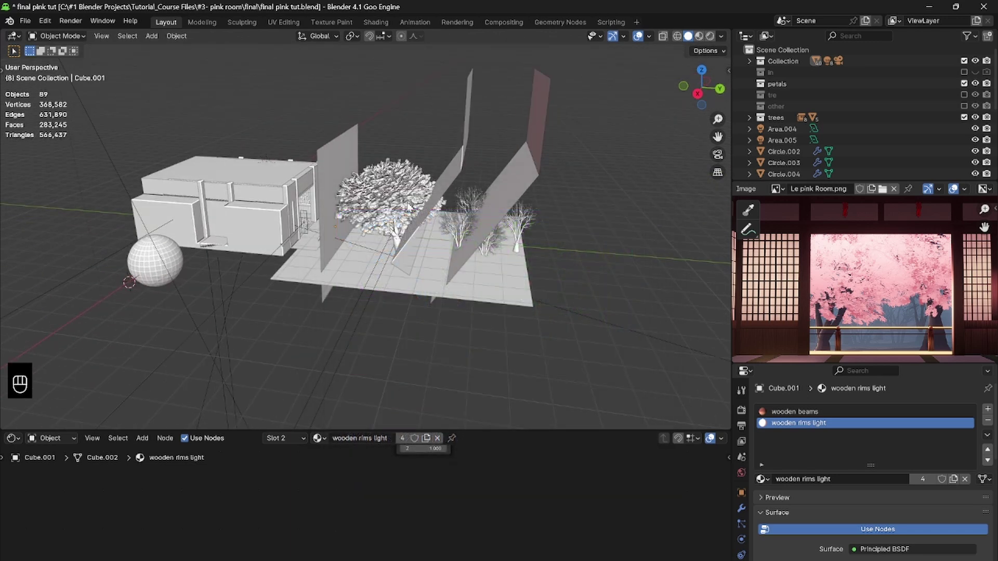
middle_click_drag(408, 207, 335, 174)
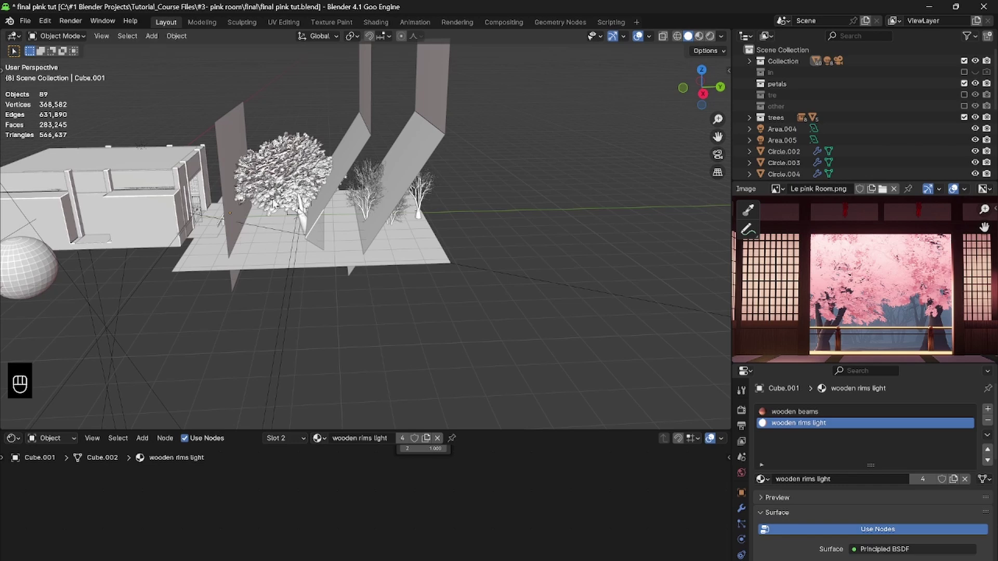
middle_click_drag(273, 203, 360, 209)
scroll(322, 151, "up", 3)
mouse_move(360, 209)
middle_mouse_down()
mouse_move(343, 190)
mouse_move(361, 207)
middle_mouse_up()
scroll(345, 210, "up", 2)
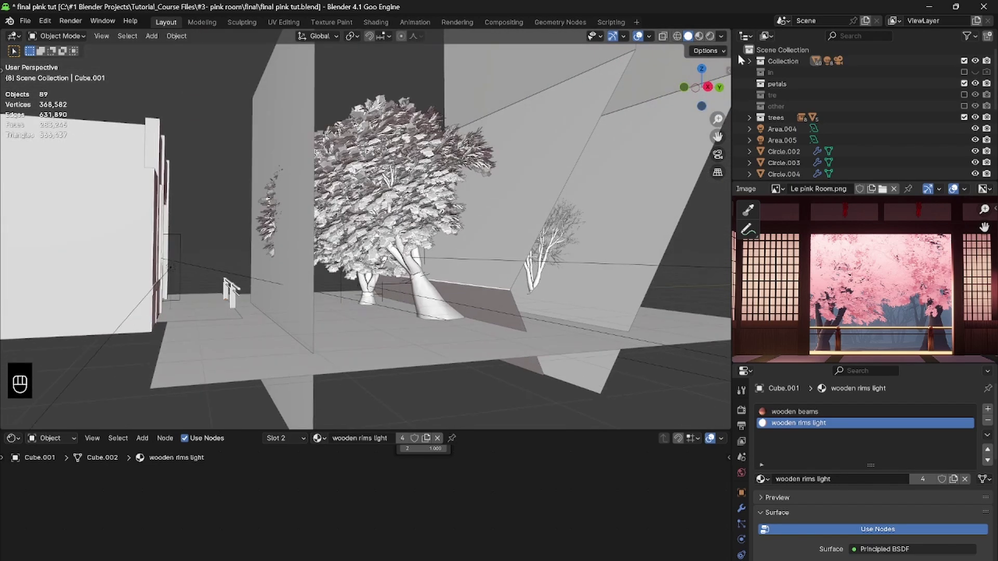
- Preview the trees and mist planes in rendered shading, then inspect their layering in solid shading
left_click(710, 36)
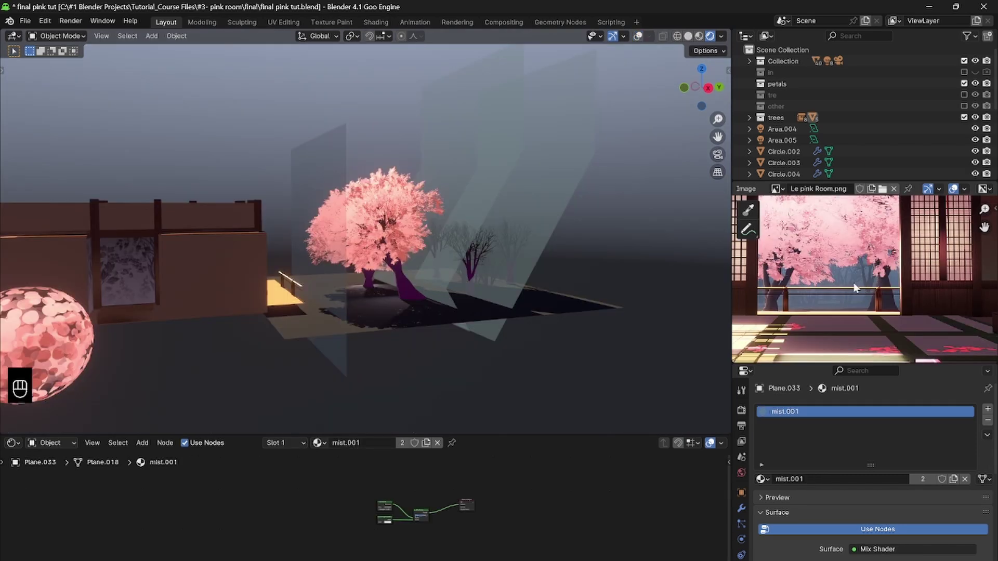
left_click(688, 37)
mouse_move(546, 239)
middle_mouse_down()
mouse_move(478, 264)
mouse_move(438, 243)
middle_mouse_up()
scroll(477, 266, "up", 2)
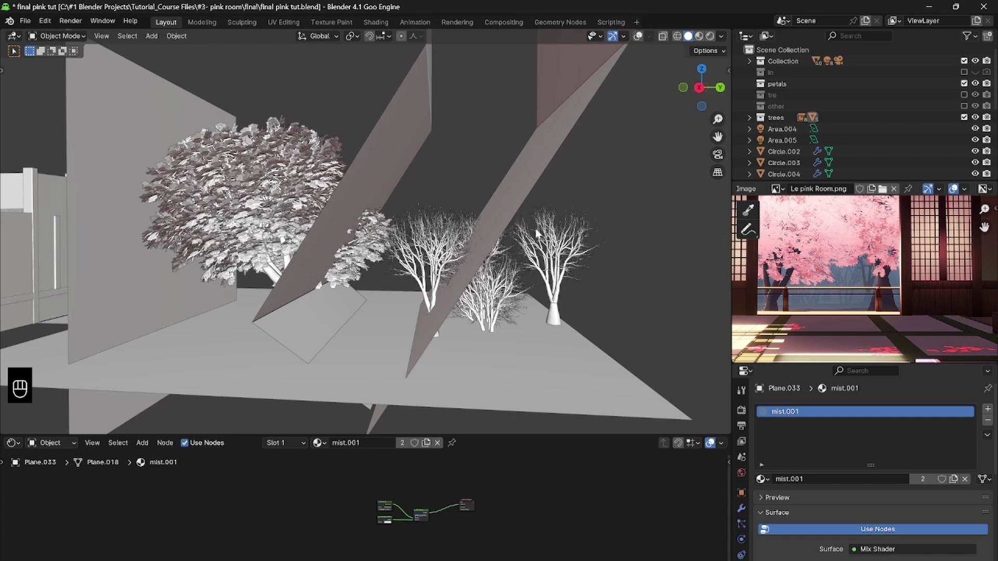
scroll(538, 234, "down", 3)
- Save the file and review the mist.001 material's shader nodes and blend mode settings
scroll(400, 507, "up", 6)
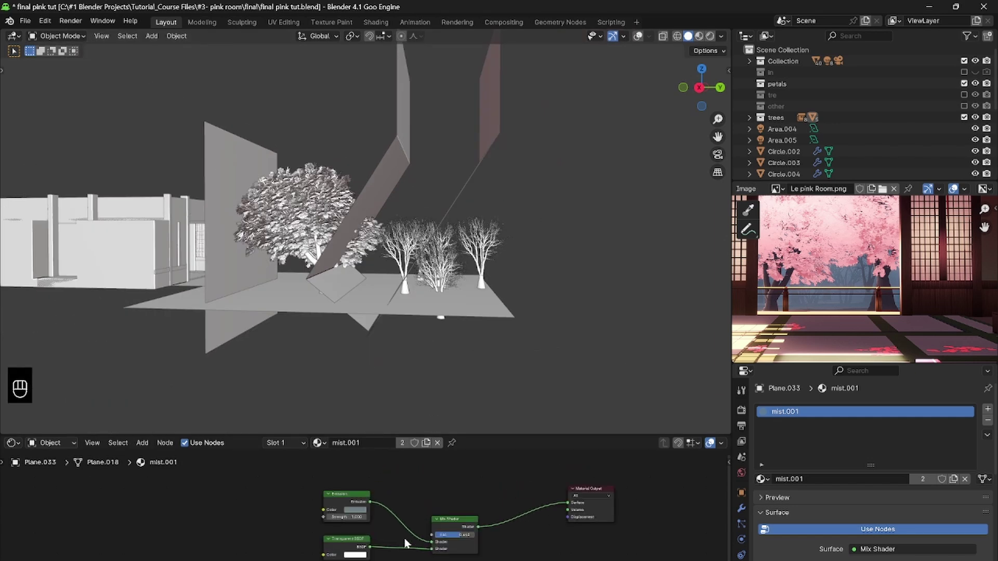
key("ctrl+s")
scroll(796, 453, "down", 10)
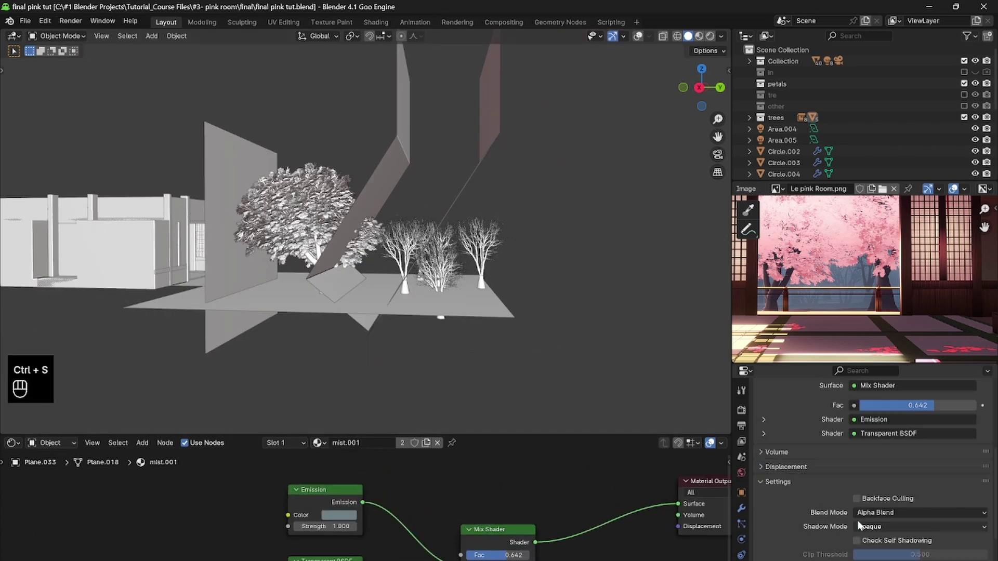
scroll(571, 527, "down", 2)
- Tidy the layout of the Mix Shader, Emission and Transparent BSDF nodes in the mist.001 material
middle_click_drag(594, 512, 568, 519)
left_click_drag(449, 540, 471, 517)
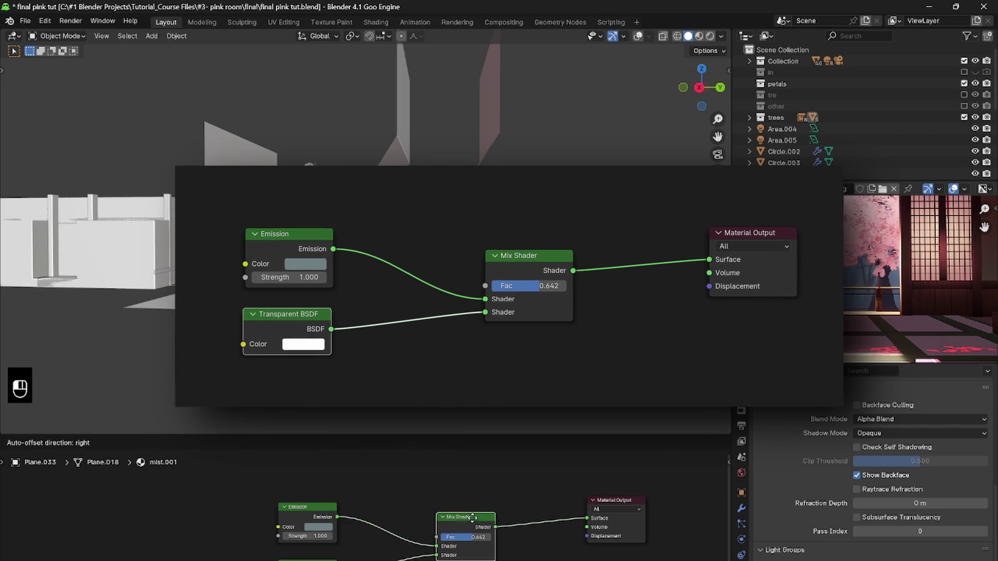
left_click_drag(321, 509, 318, 503)
left_click_drag(308, 560, 304, 550)
- Return to the camera view of the room and save the file
middle_click_drag(546, 291, 577, 281)
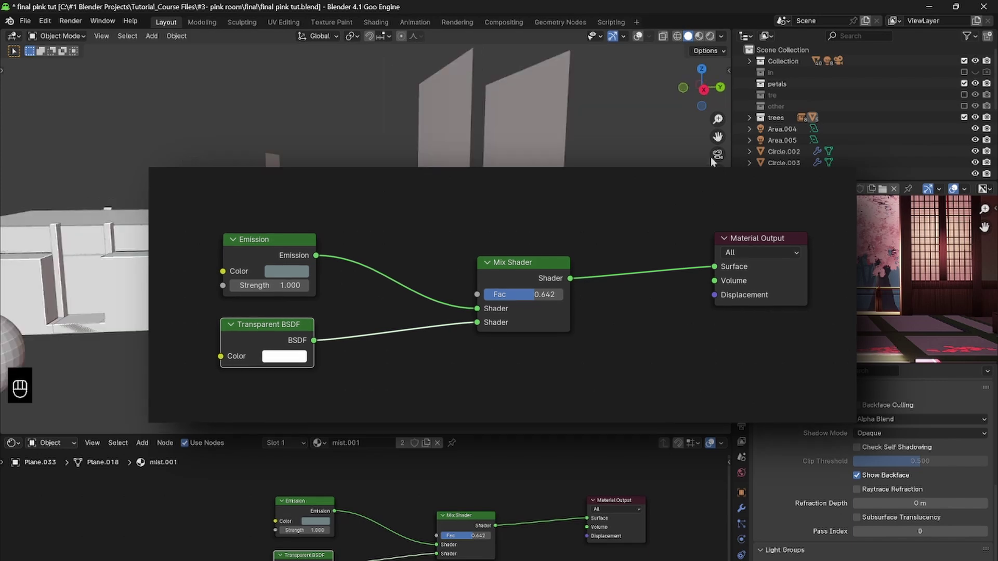
left_click(718, 155)
key("ctrl+s")
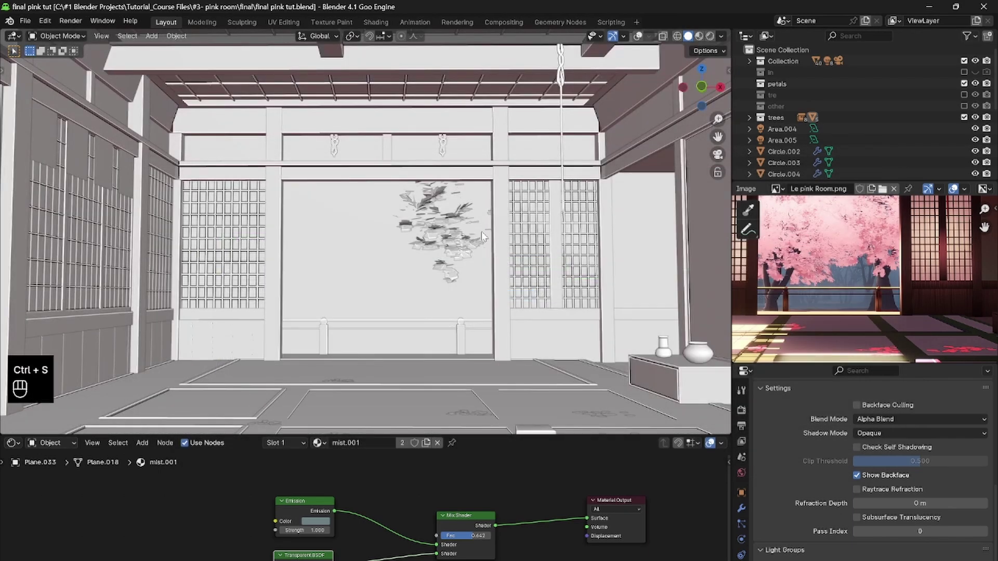
- Toggle the trees collection's inclusion in the view layer and render the image
left_click(964, 118)
key("F12")
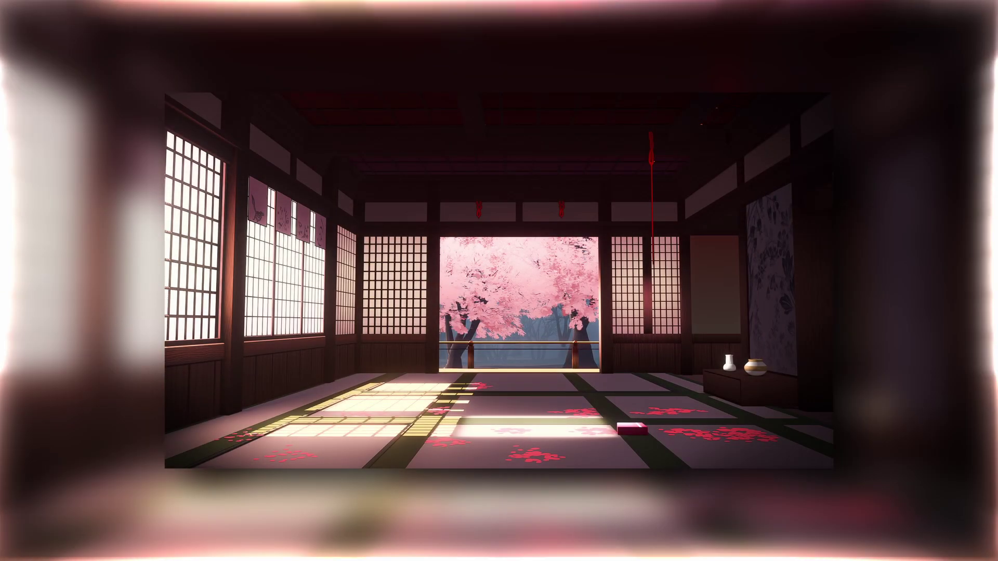